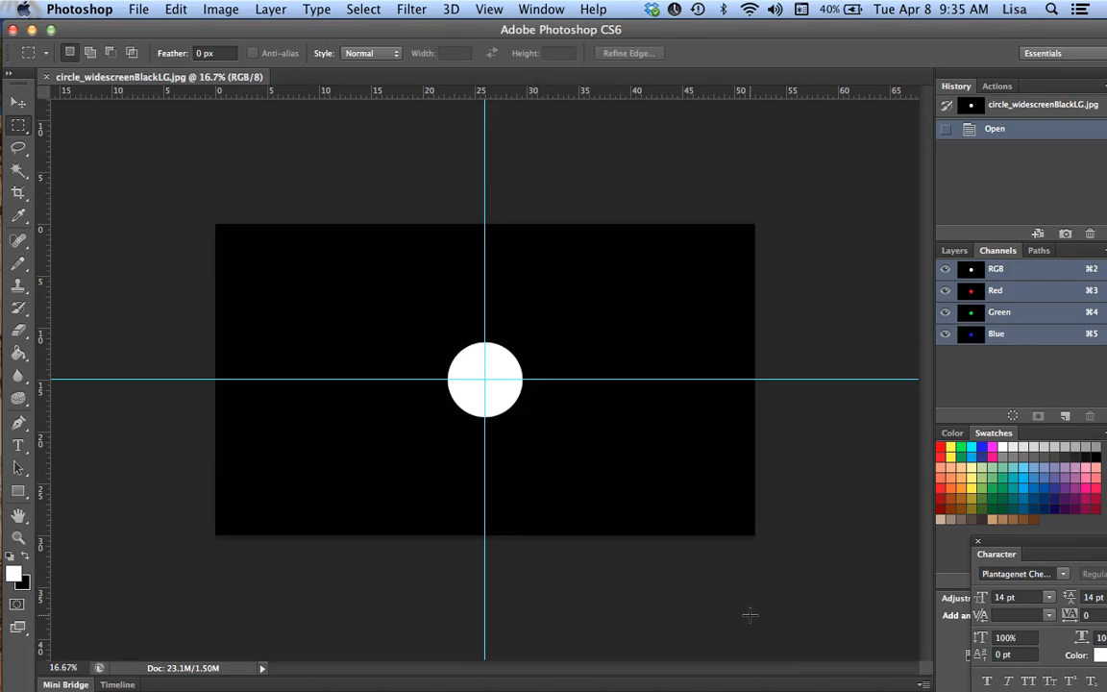
- Create a new document 1920 pixels wide and 1080 pixels high
mouse_move(684, 686)
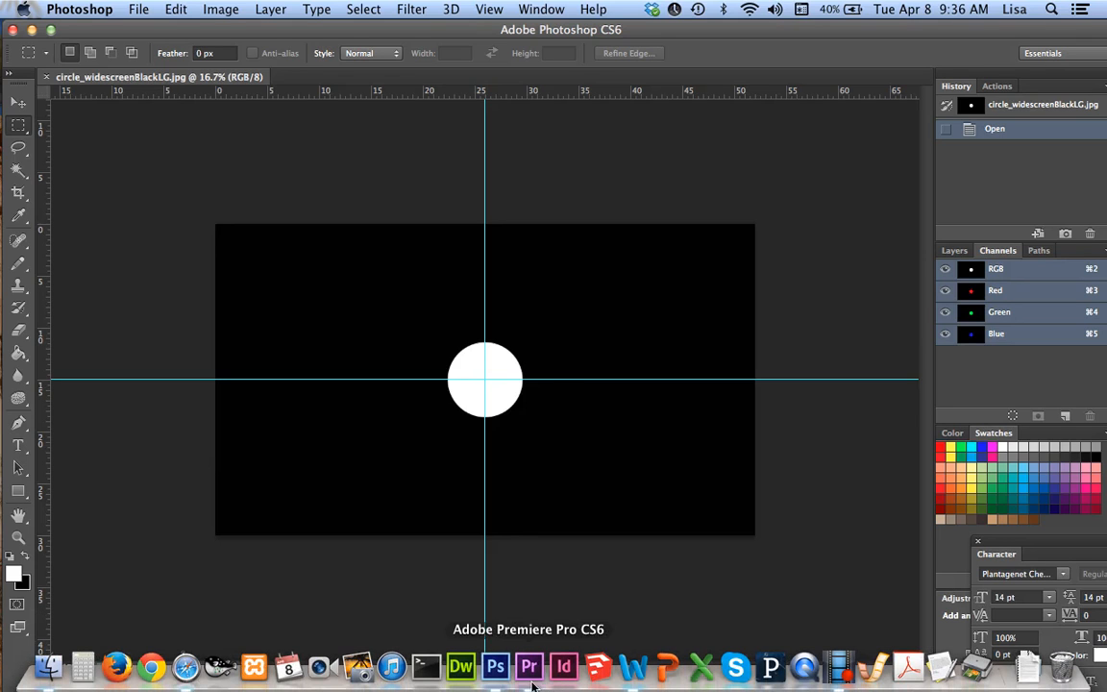
left_click(141, 10)
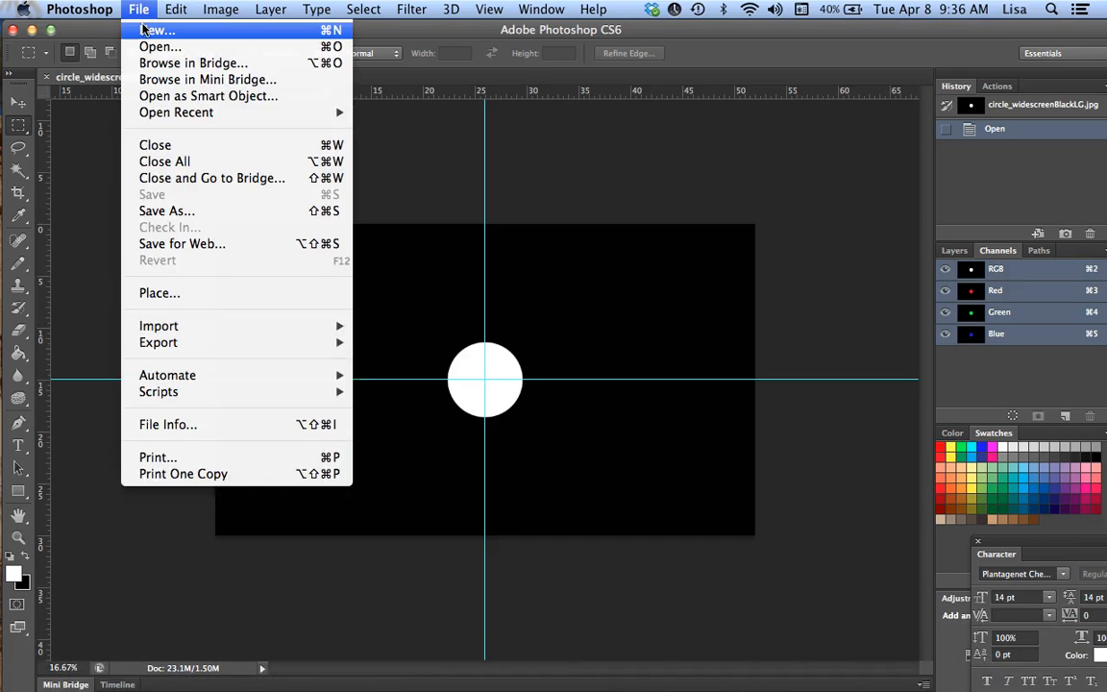
left_click(143, 30)
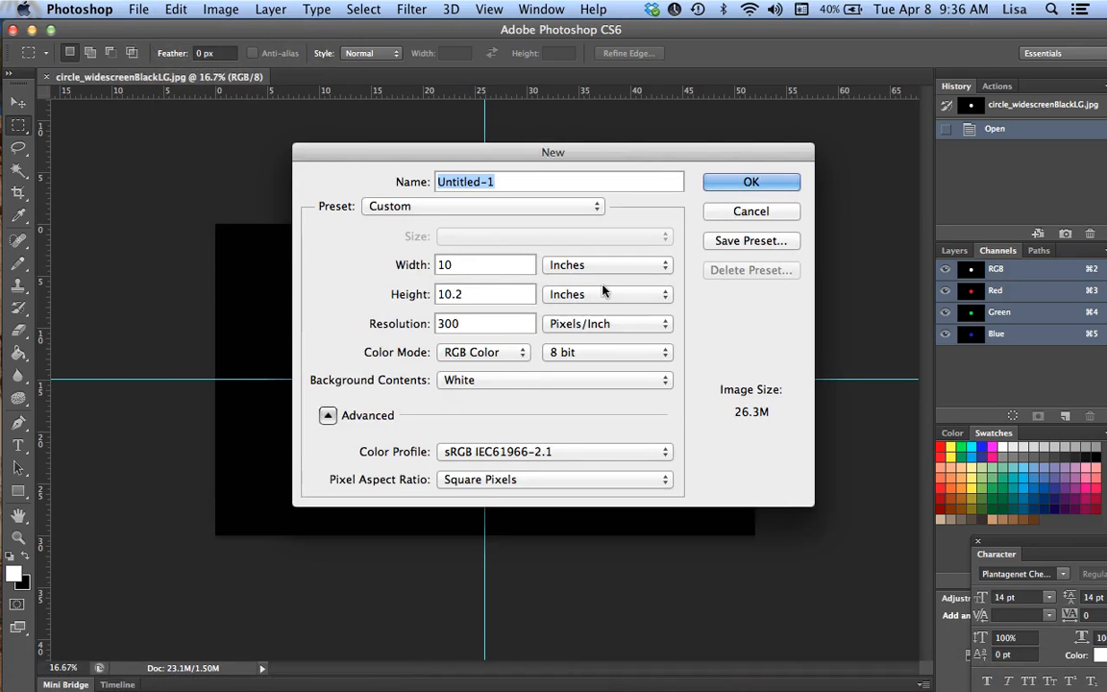
left_click(620, 273)
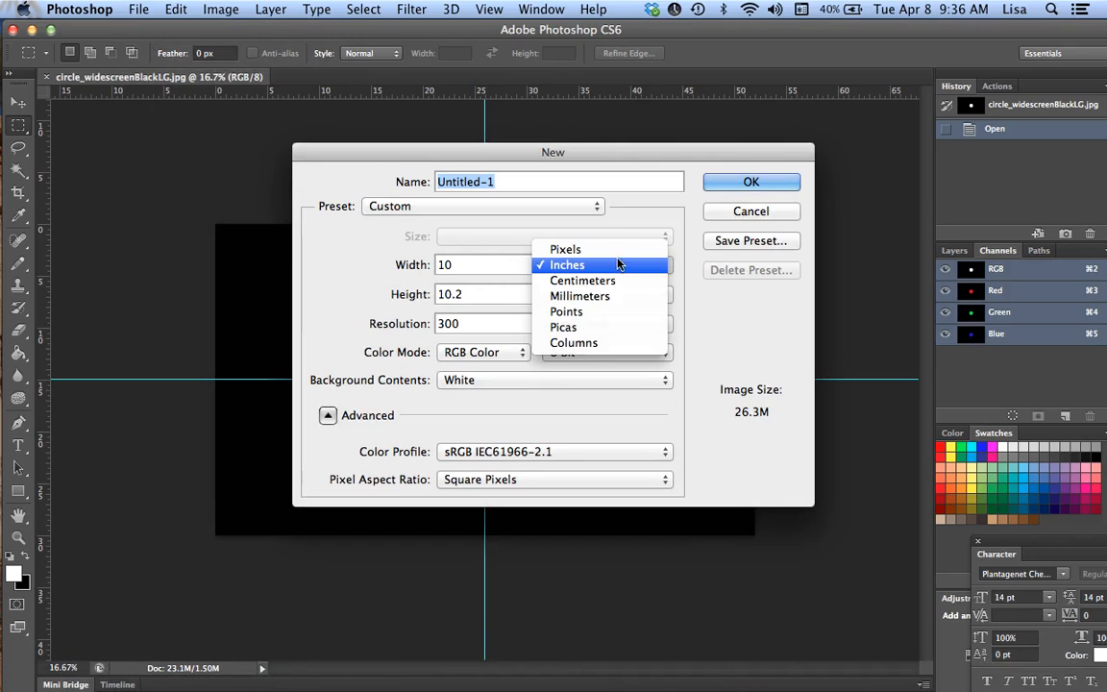
left_click(618, 251)
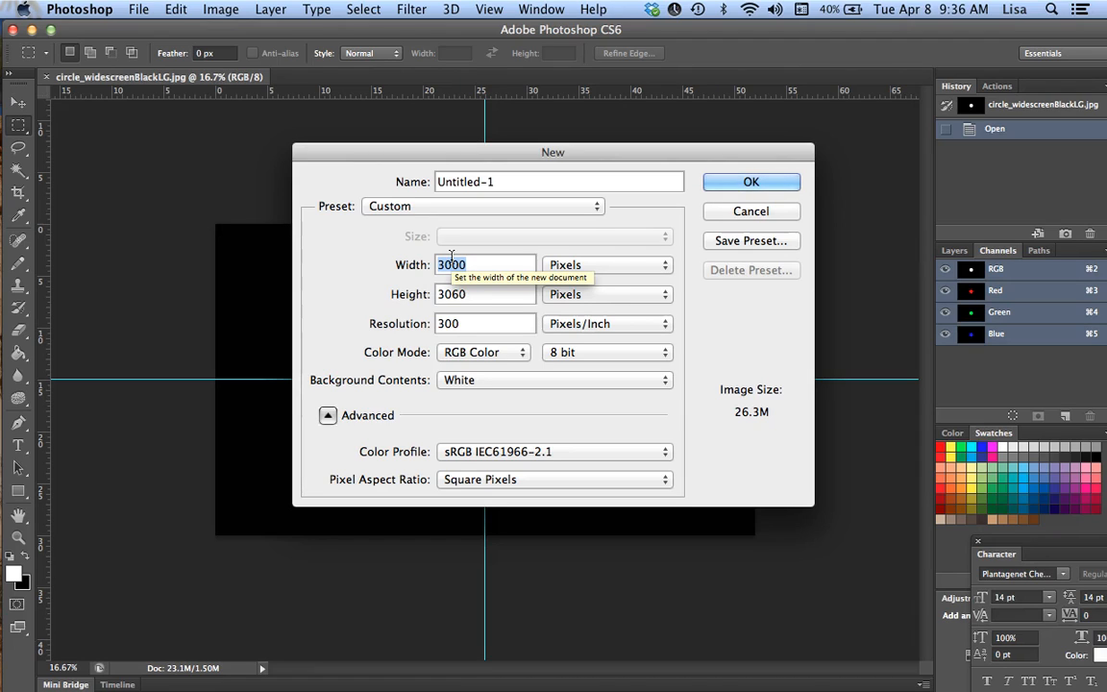
type("1920")
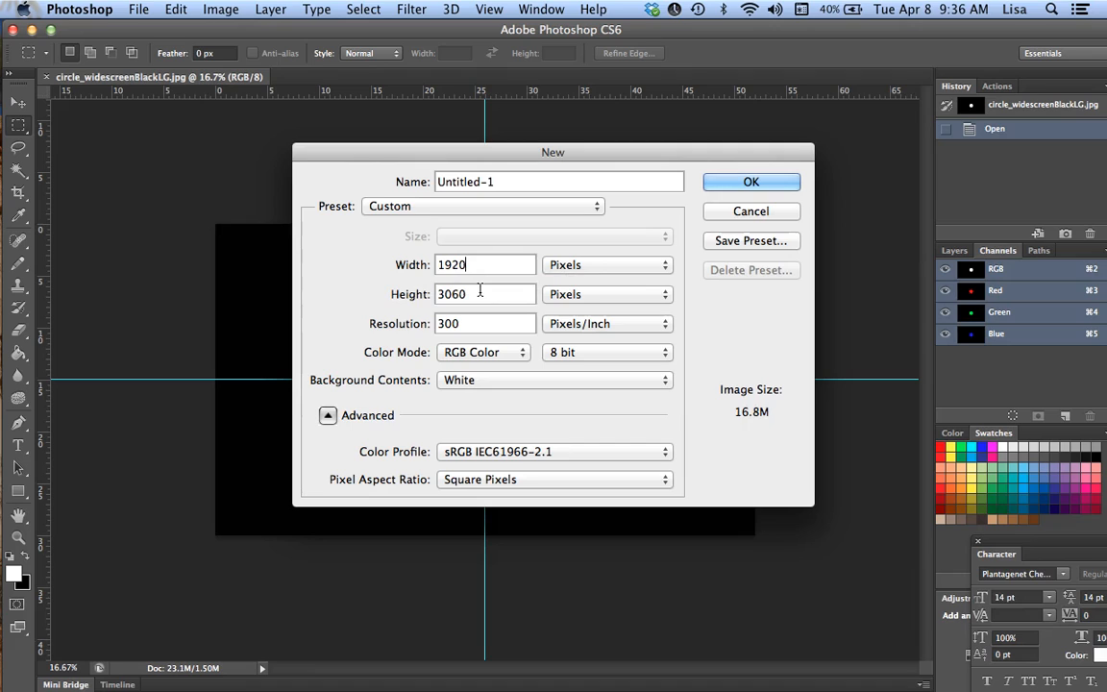
key("Tab")
type("1080")
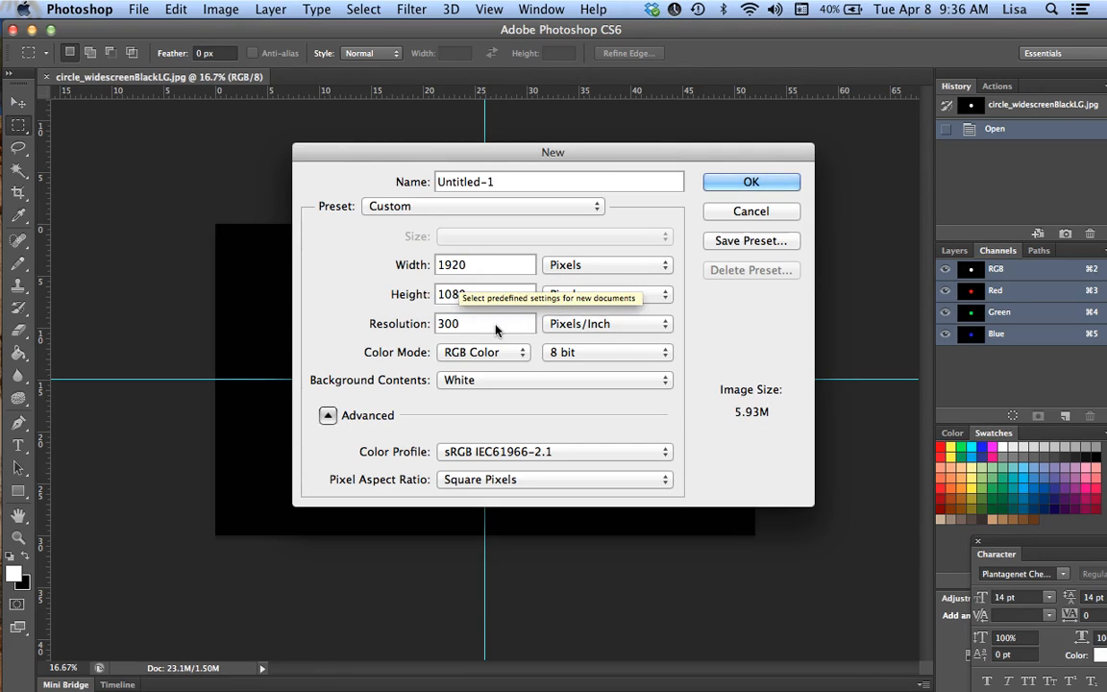
left_click(742, 180)
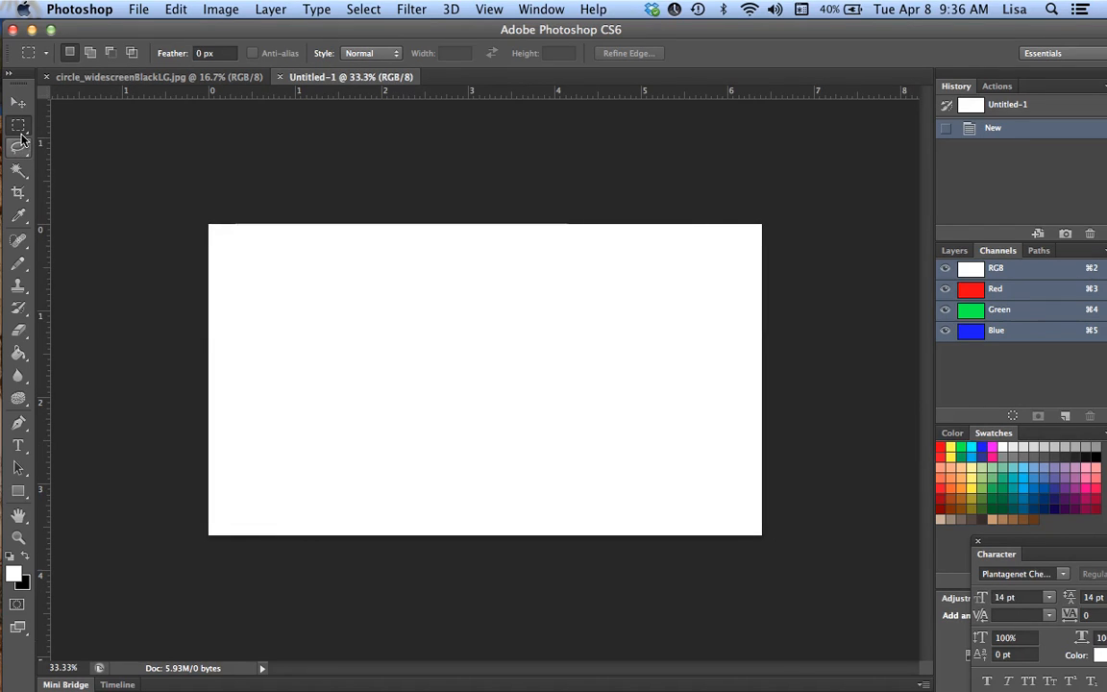
- Draw a circular selection about 1.4 inches wide near the canvas centre, fill it with the black background color, and deselect
left_click(21, 137)
left_click(54, 133)
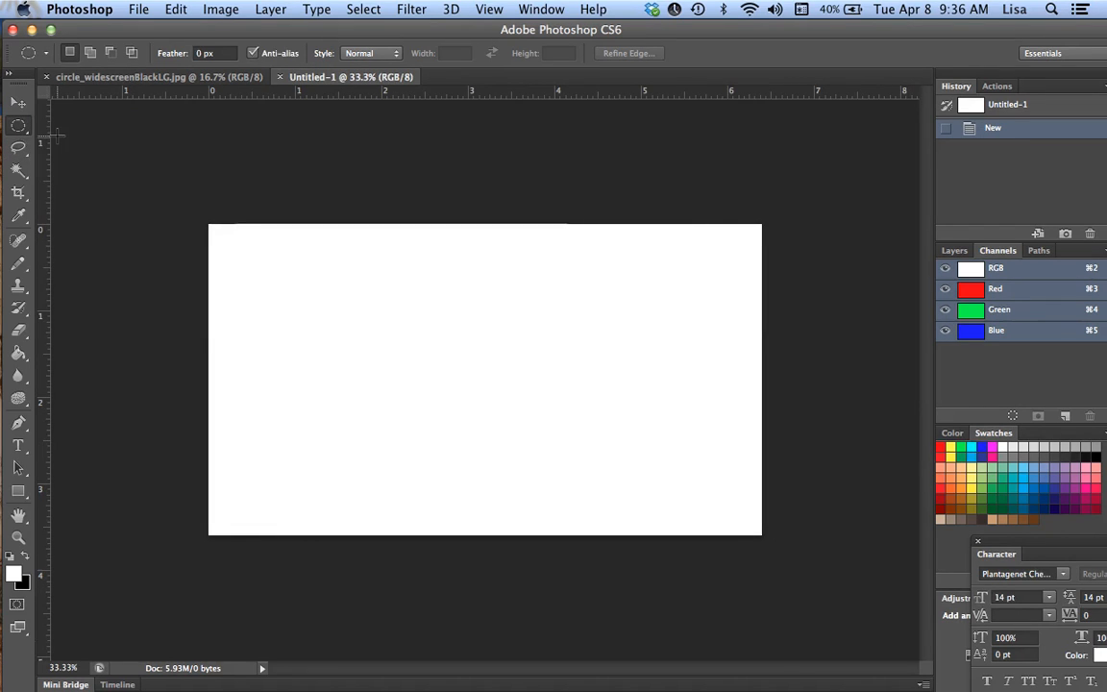
left_click_drag(479, 373, 538, 443)
key("shift+F5")
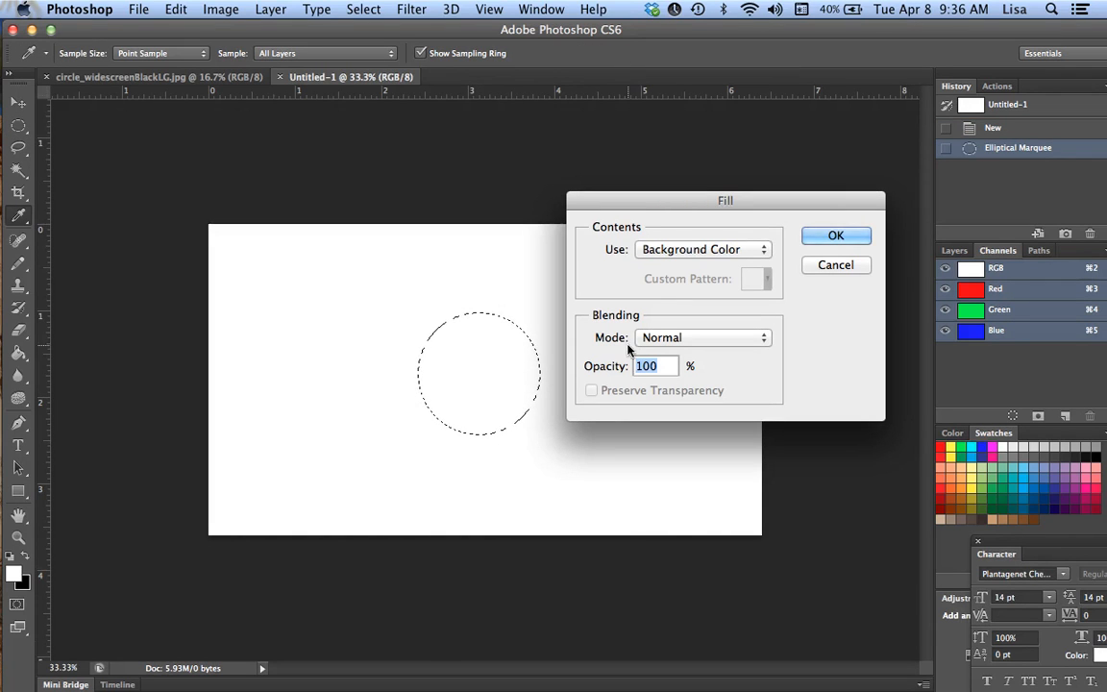
left_click(835, 235)
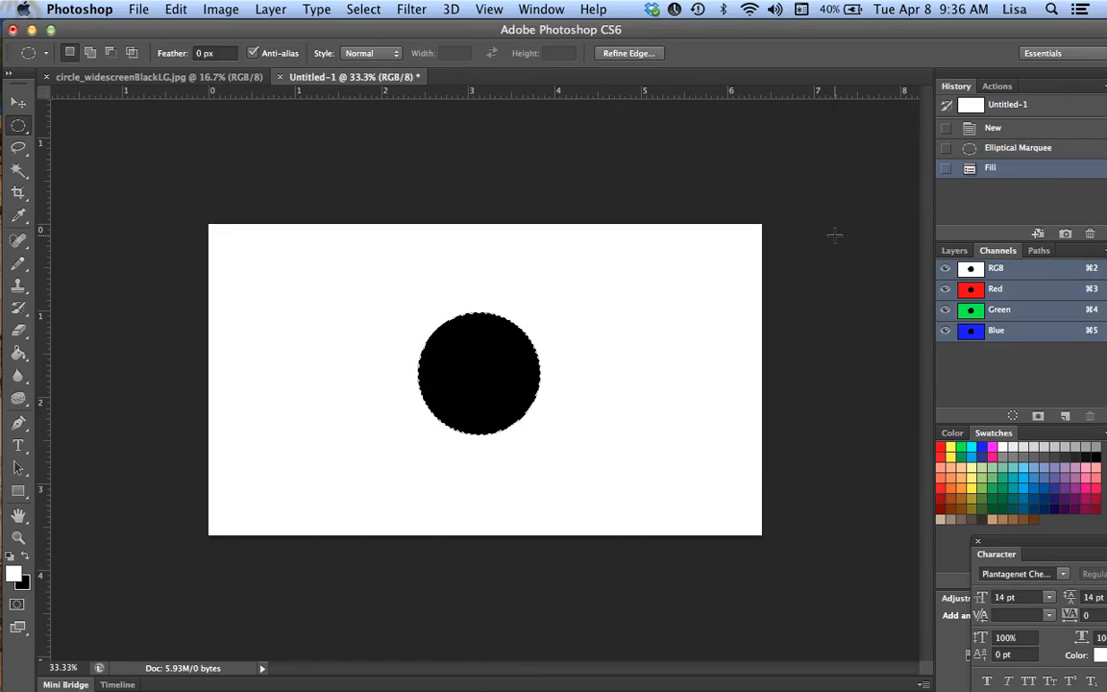
key("super+d")
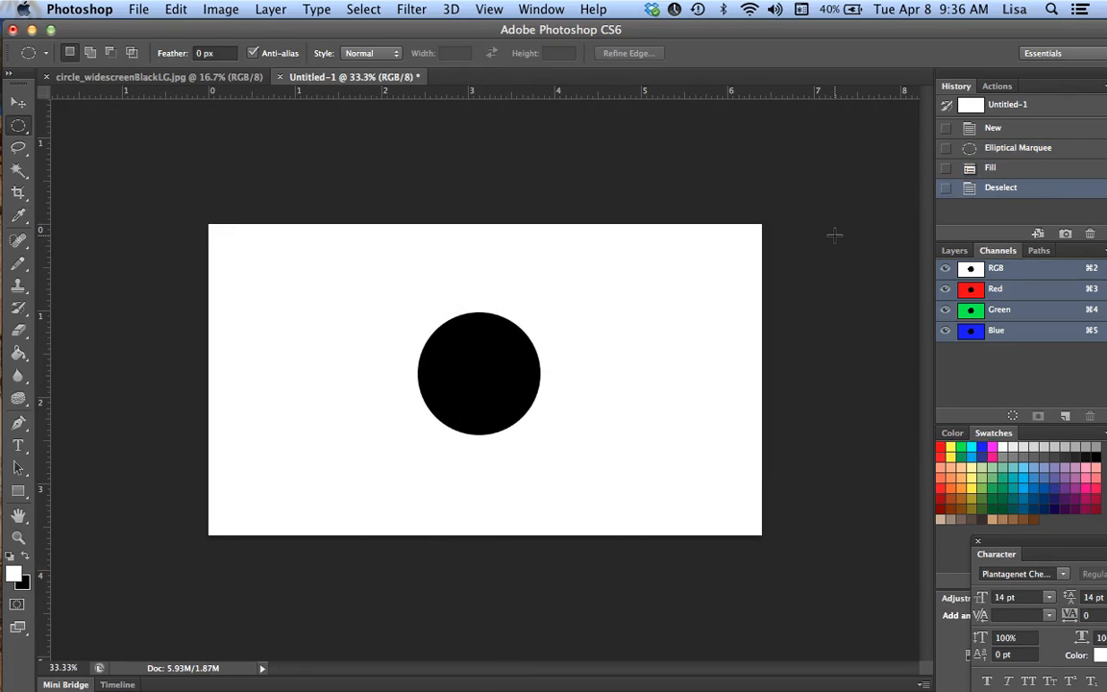
- Begin saving the image as black_circle.jpg, choosing the Exercise_Support_Handouts folder inside 213 as the location
key("super+s")
type("black")
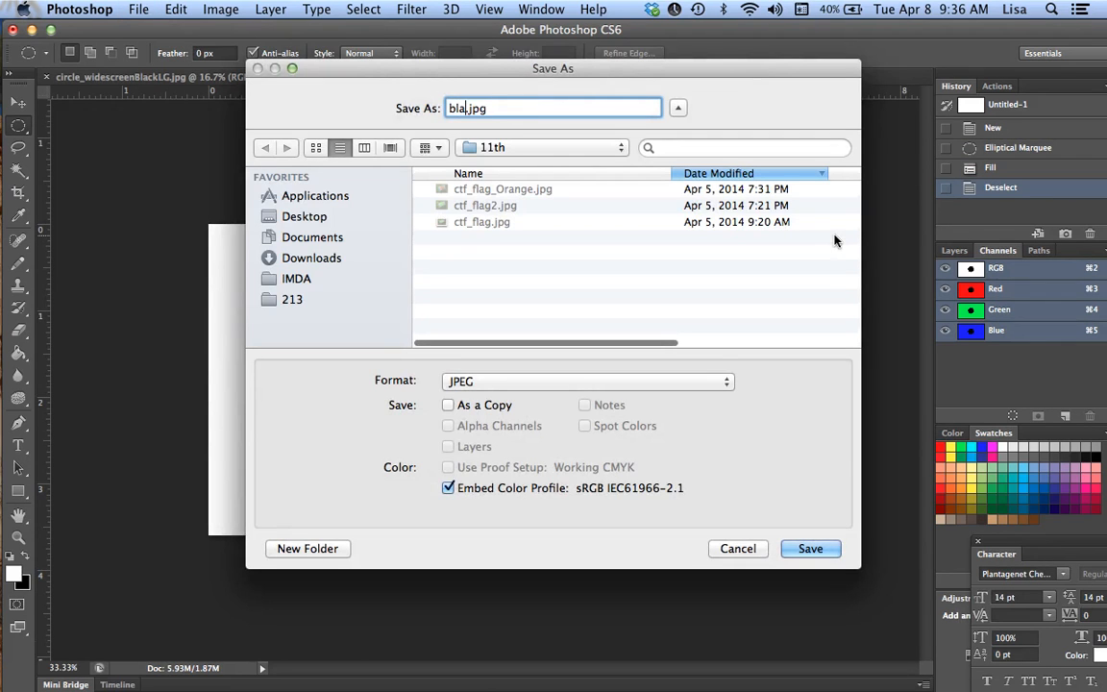
type("_circle")
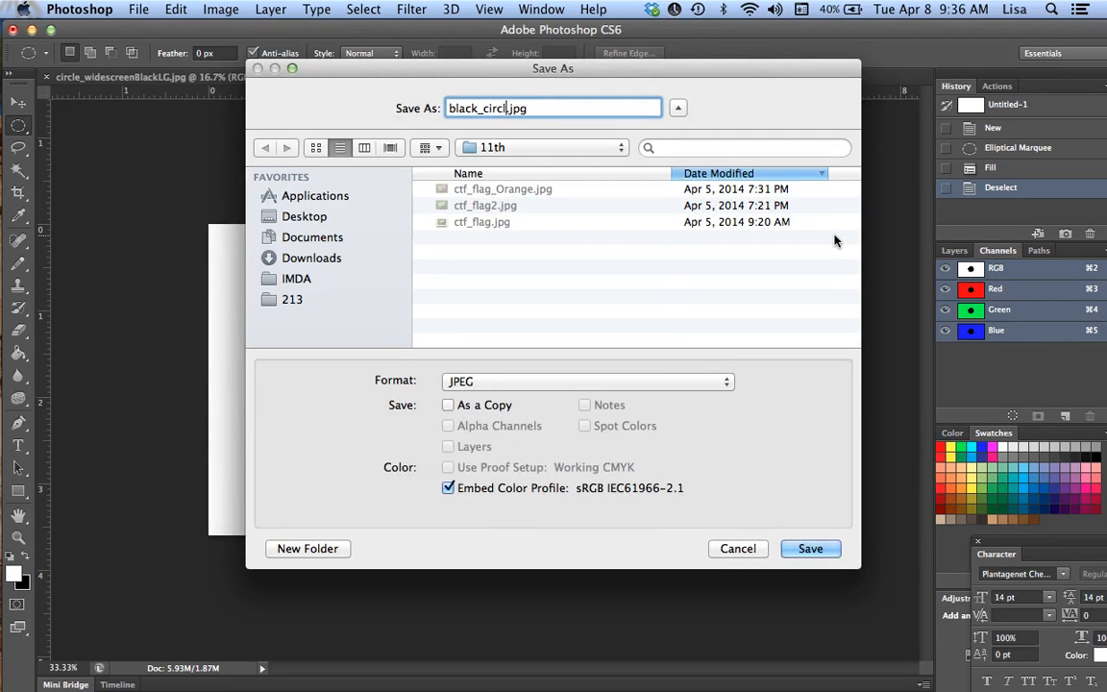
left_click(291, 299)
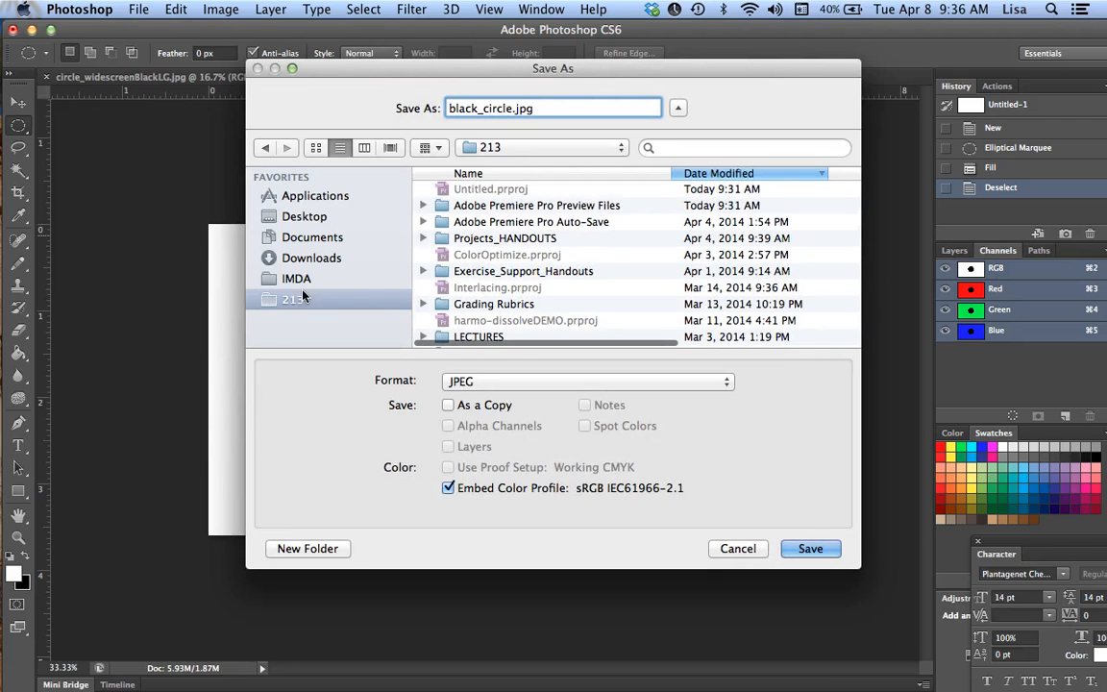
scroll(481, 291, "down", 1)
double_click(500, 269)
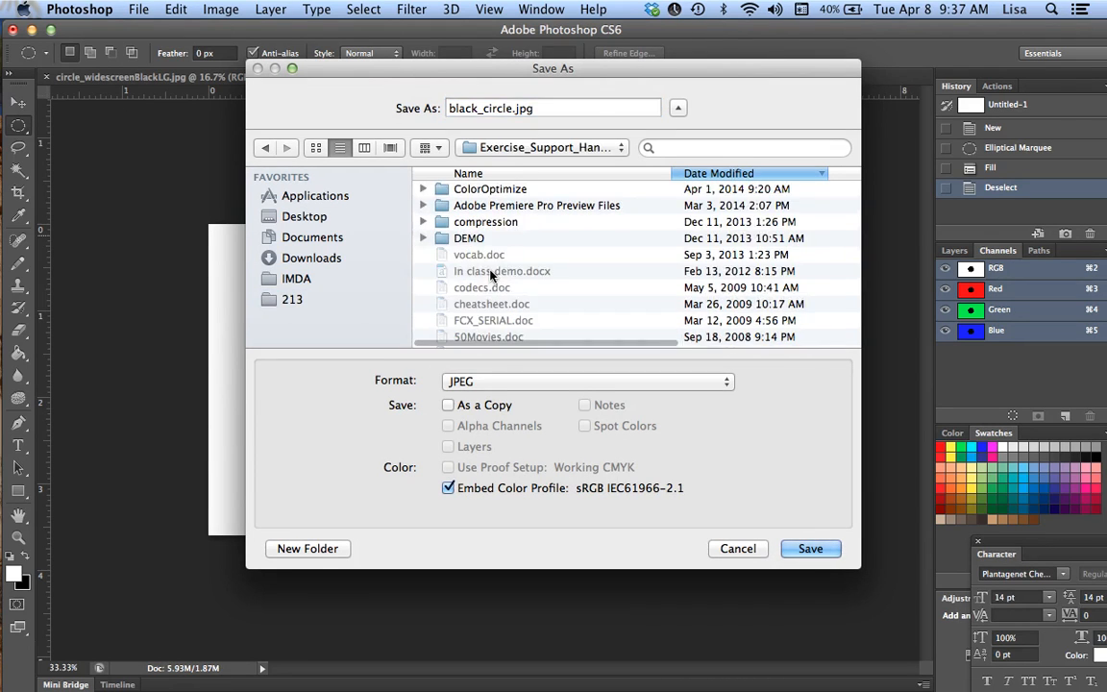
- Create a folder named motion at this location and save the JPEG in it at quality 7
left_click(308, 549)
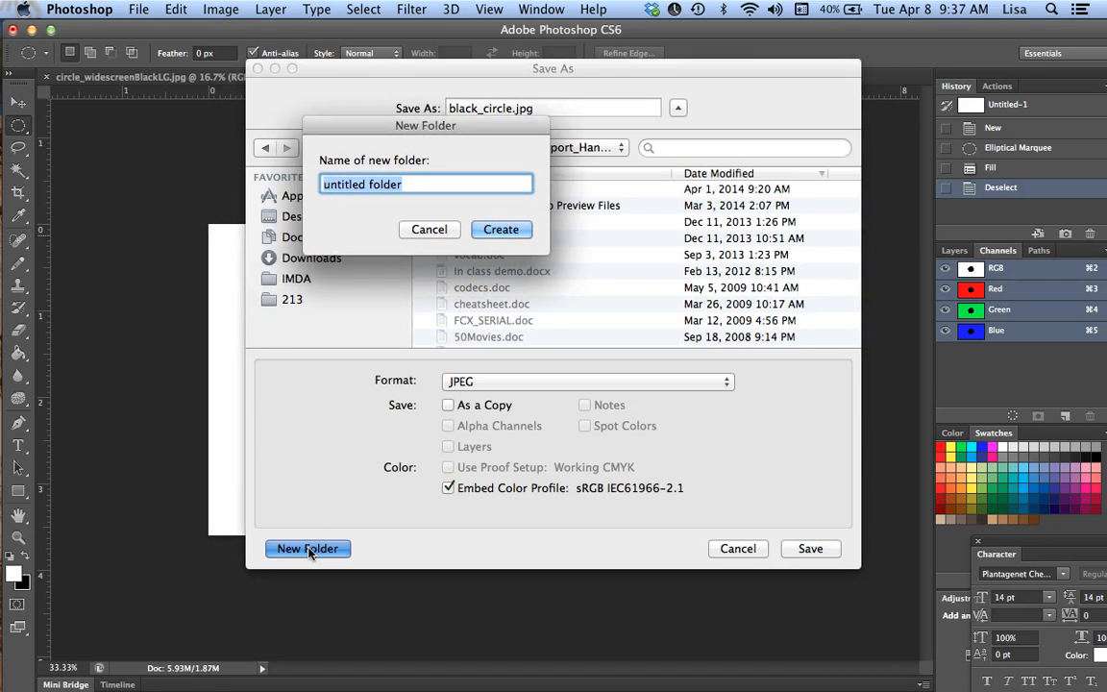
type("motion")
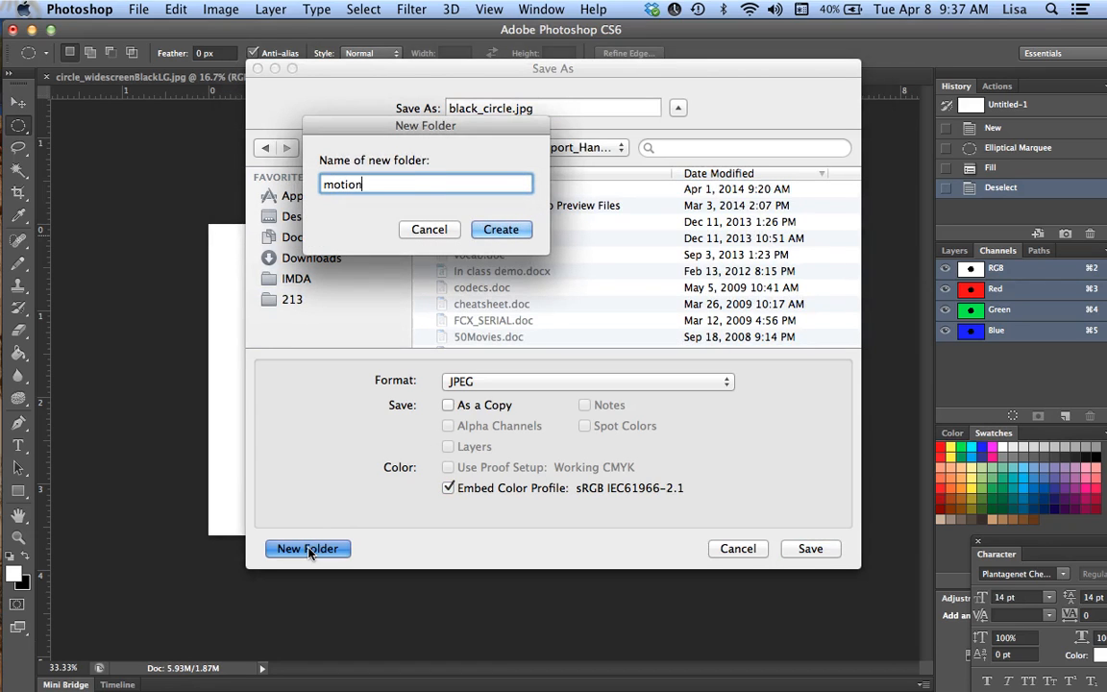
key("Return")
key("Return")
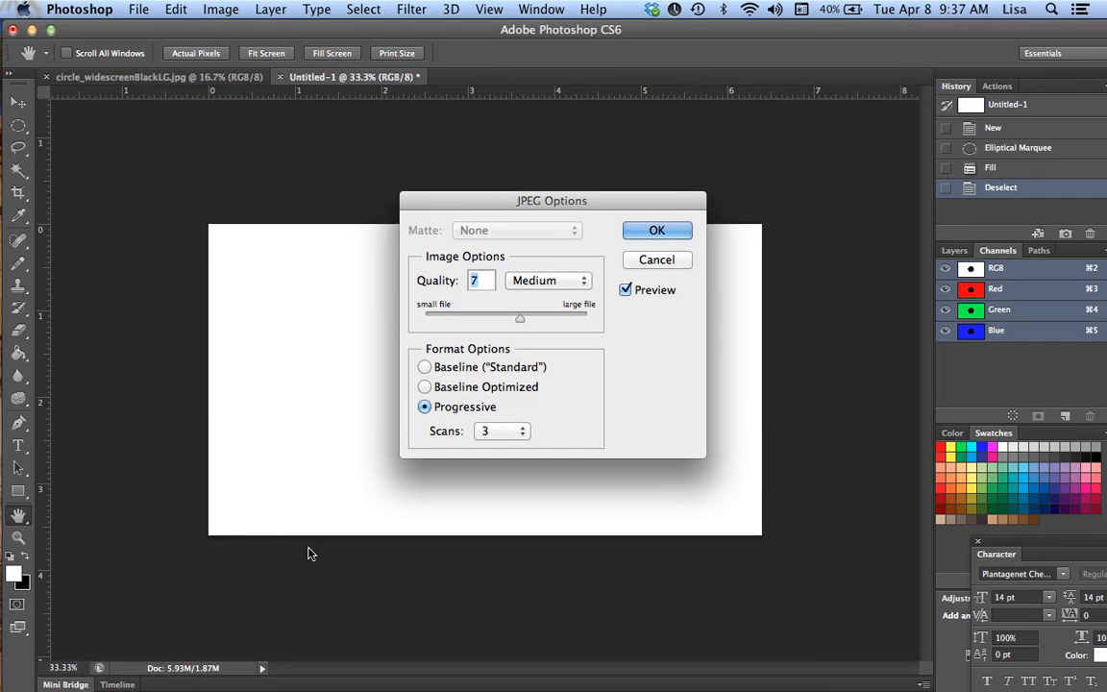
key("Return")
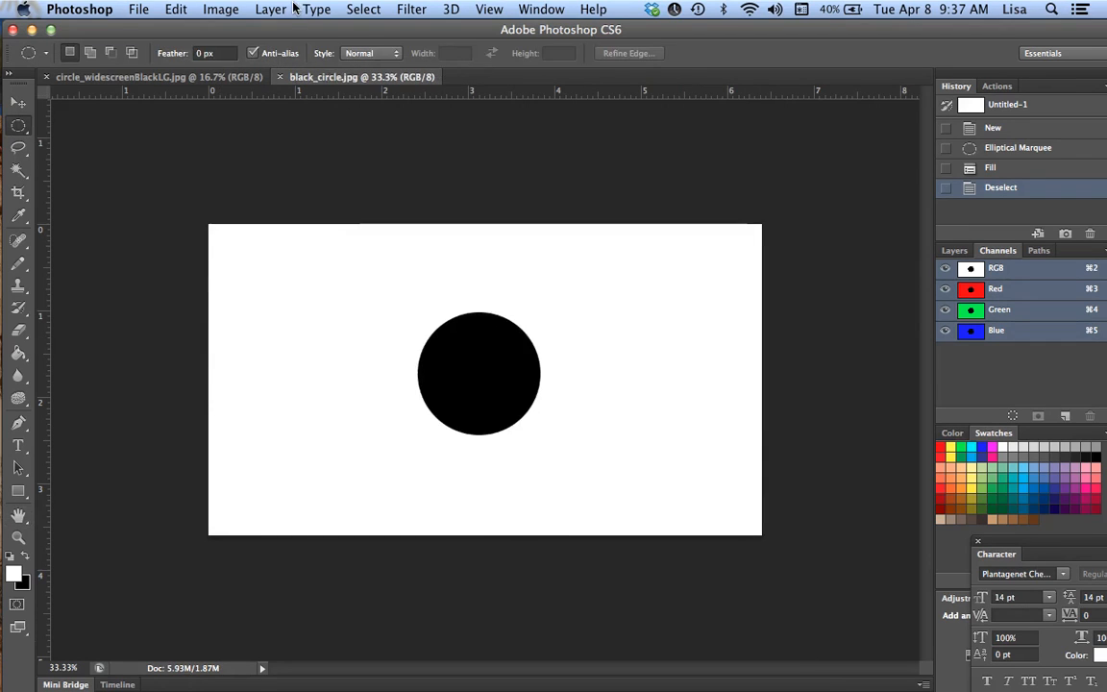
- Invert the image's colors to make a white circle on a black background
left_click(383, 8)
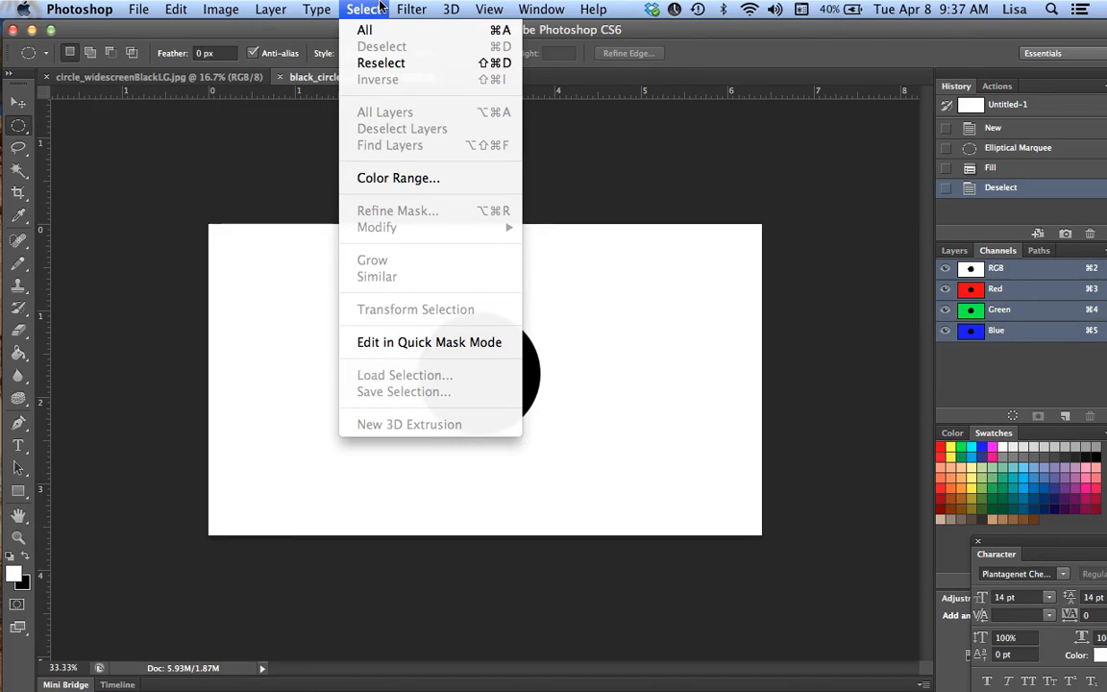
left_click(379, 8)
key("super+i")
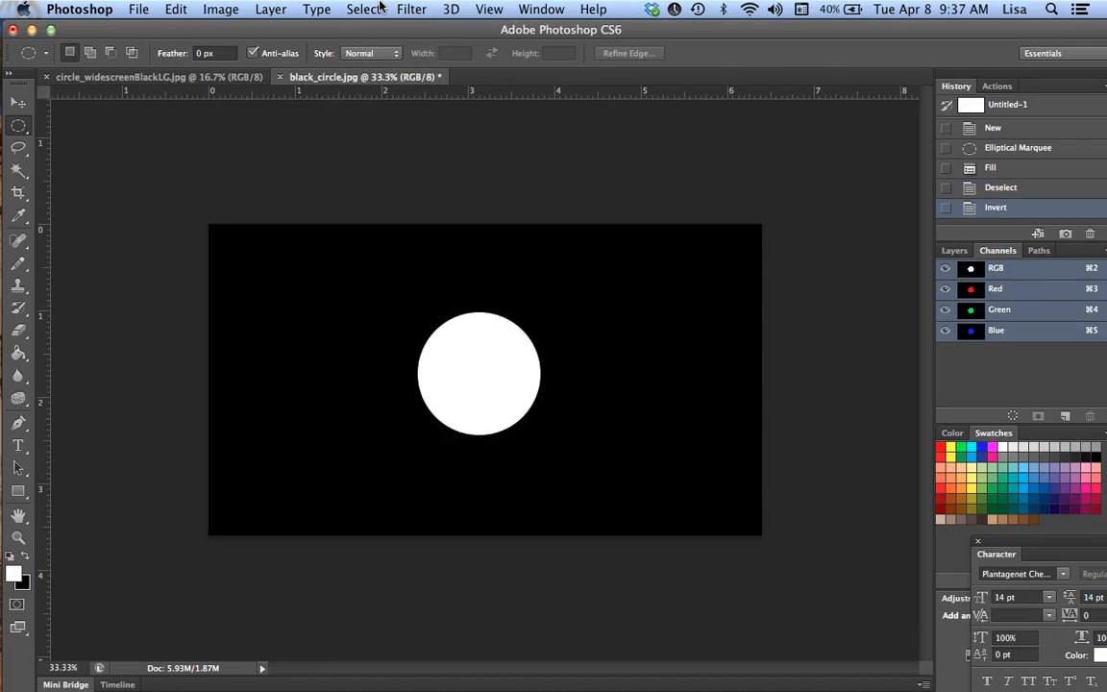
- Save the inverted image as white_circle.jpg in the motion folder with JPEG quality 7
key("super+shift+s")
type("white_circle")
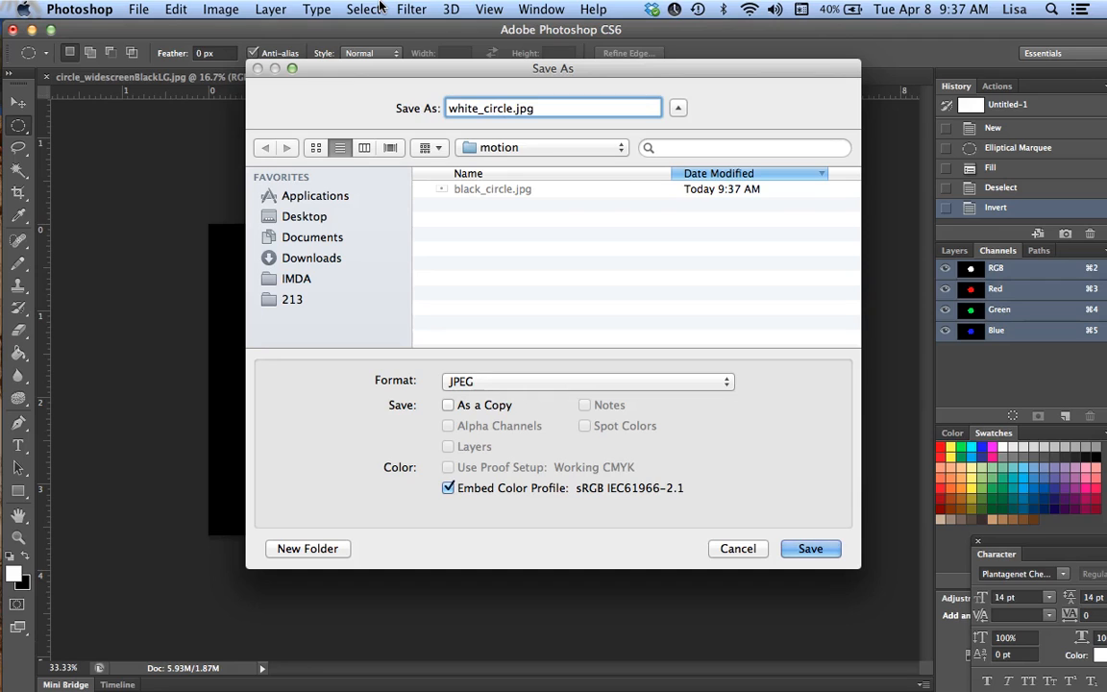
key("Return")
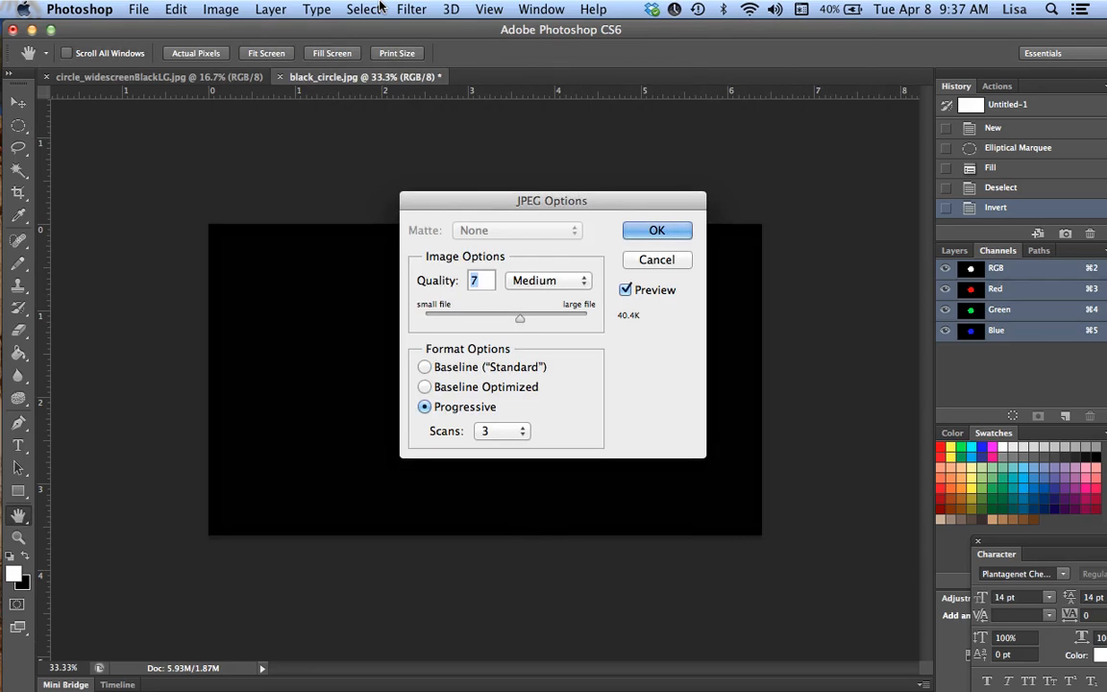
key("Return")
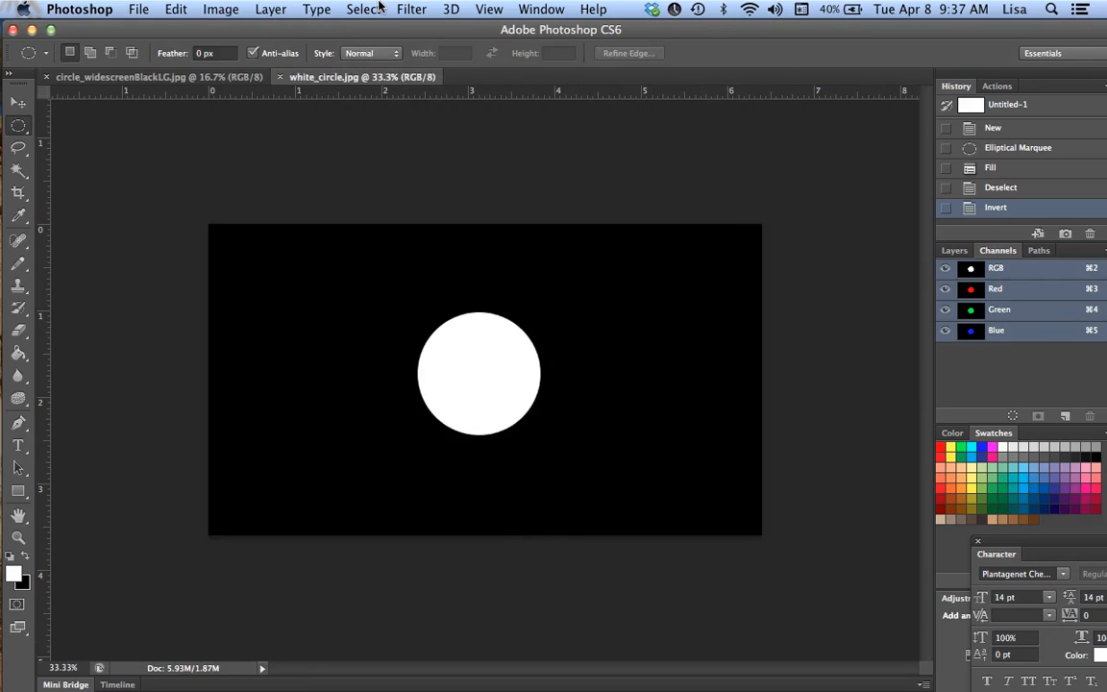
- Open the canvas size settings for the white circle image and switch the units to pixels
left_click(220, 9)
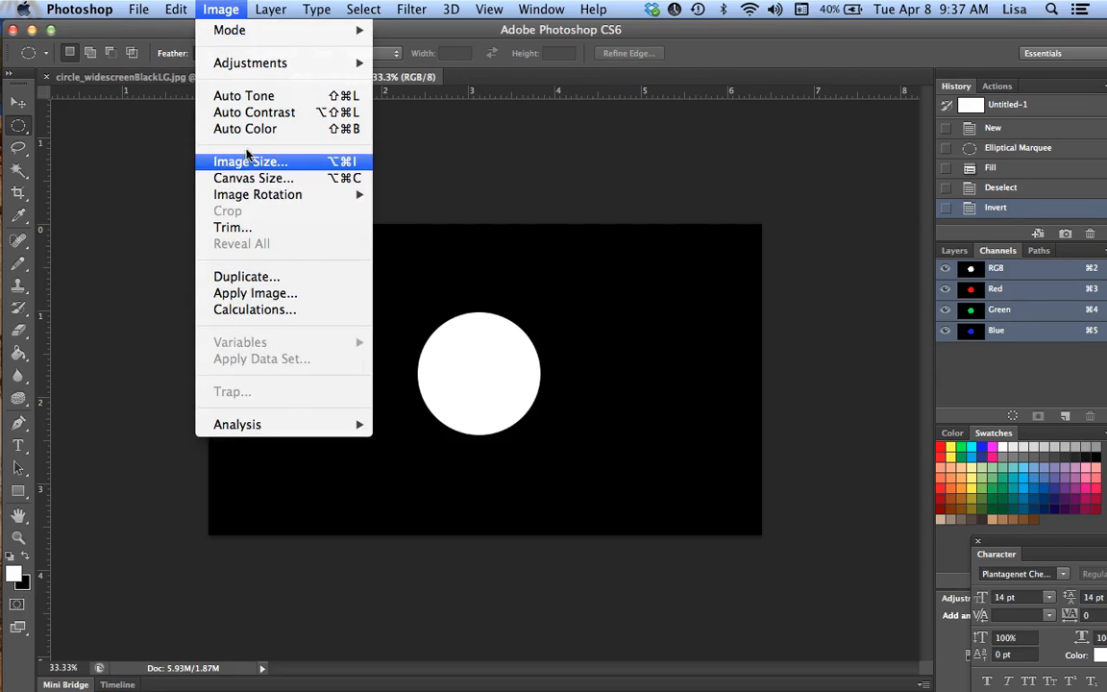
left_click(226, 8)
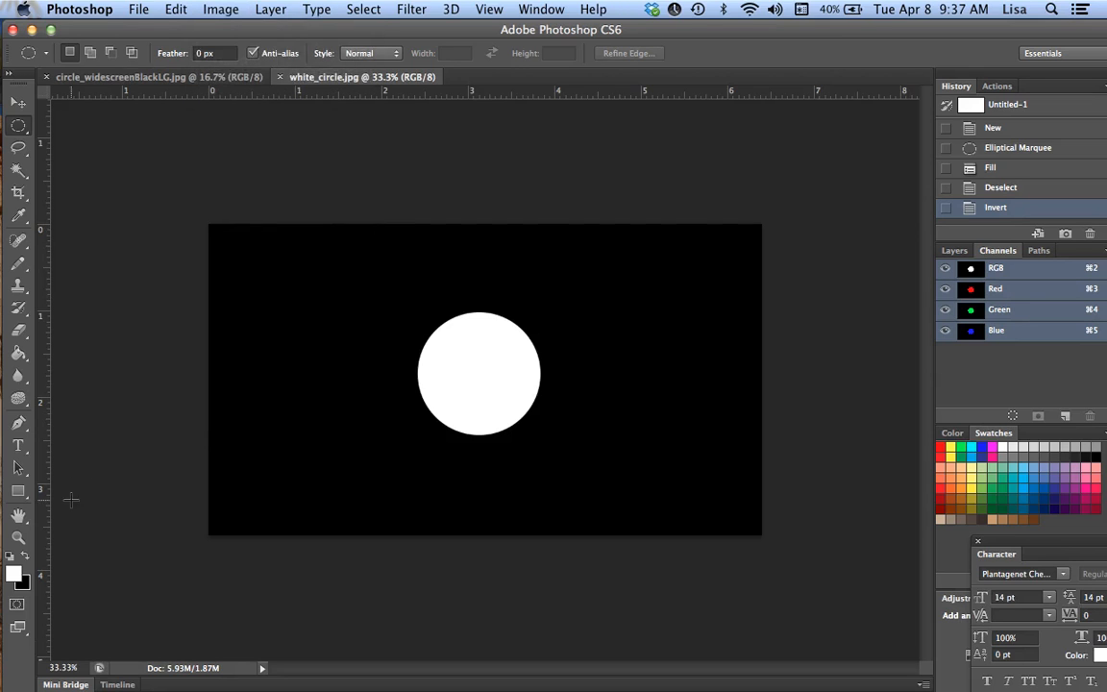
left_click(219, 10)
left_click(230, 179)
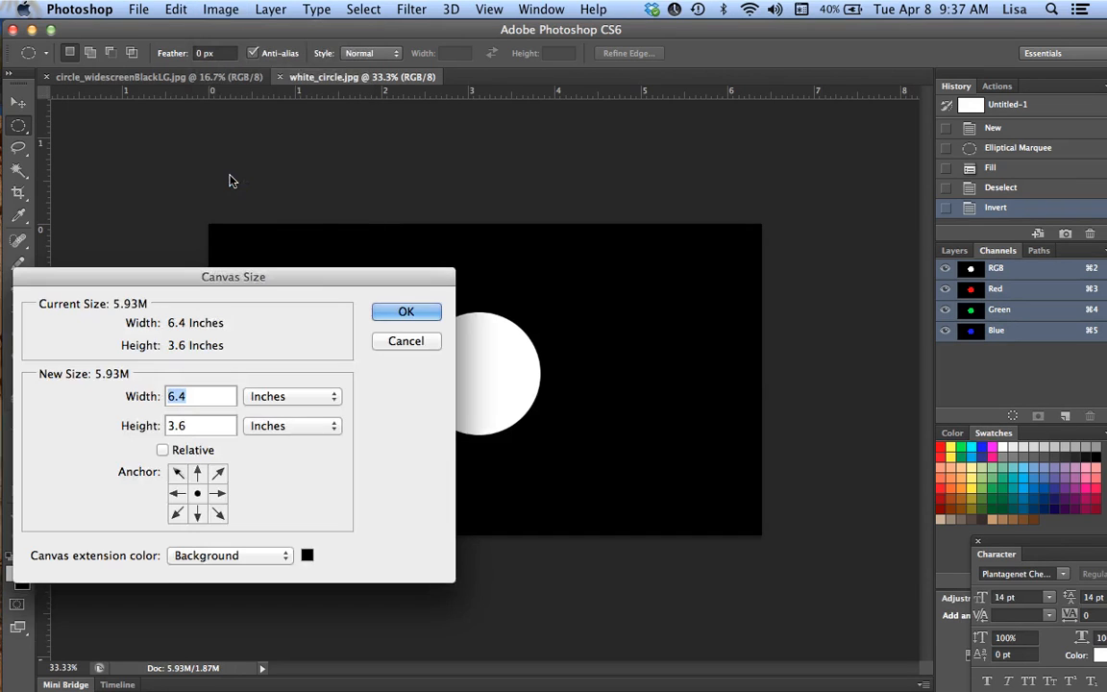
left_click_drag(231, 279, 298, 219)
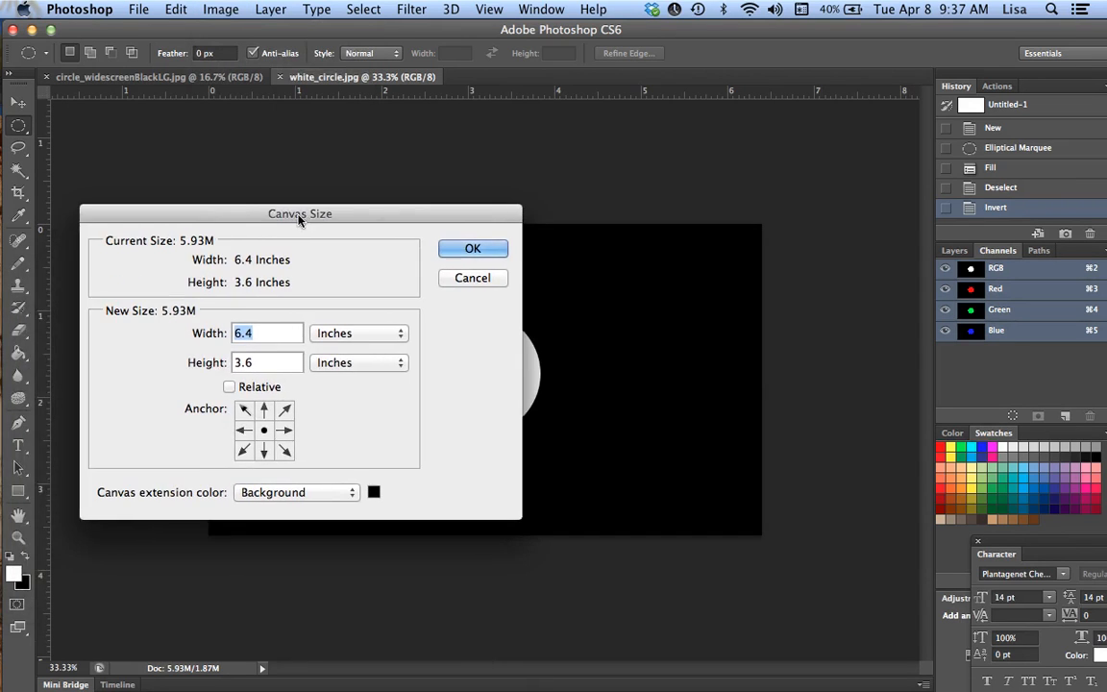
left_click(341, 332)
left_click(339, 334)
left_click(339, 334)
left_click(344, 317)
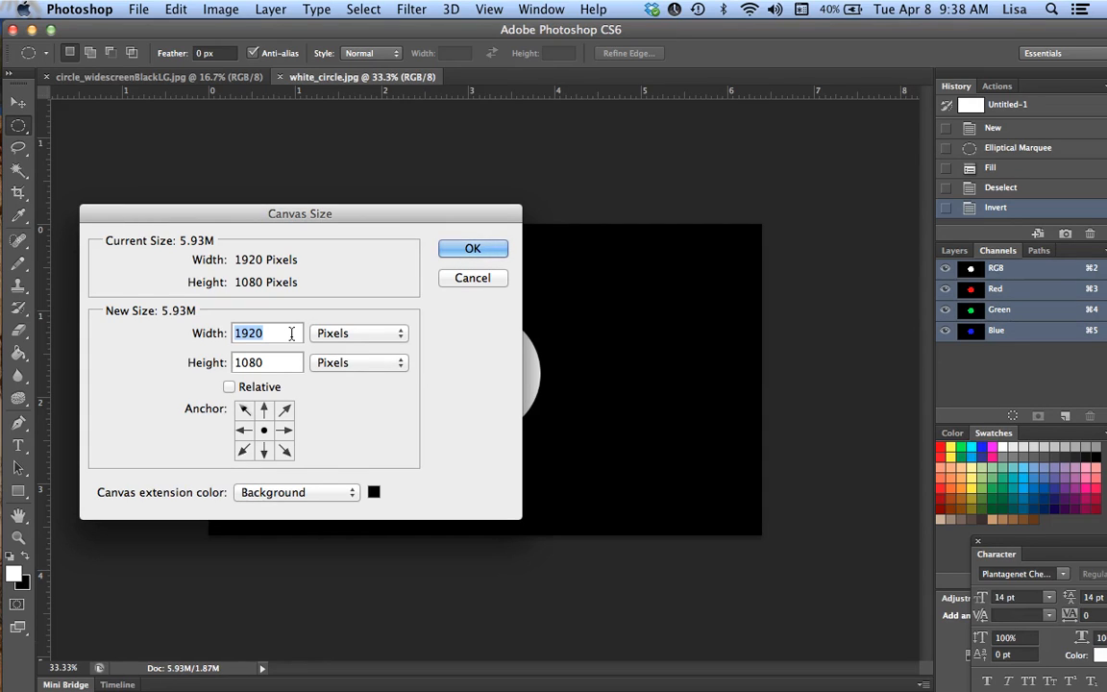
- Enlarge the canvas to 4000 by 2000 pixels around the centre, using the background color for the extension
type("4000")
key("Tab")
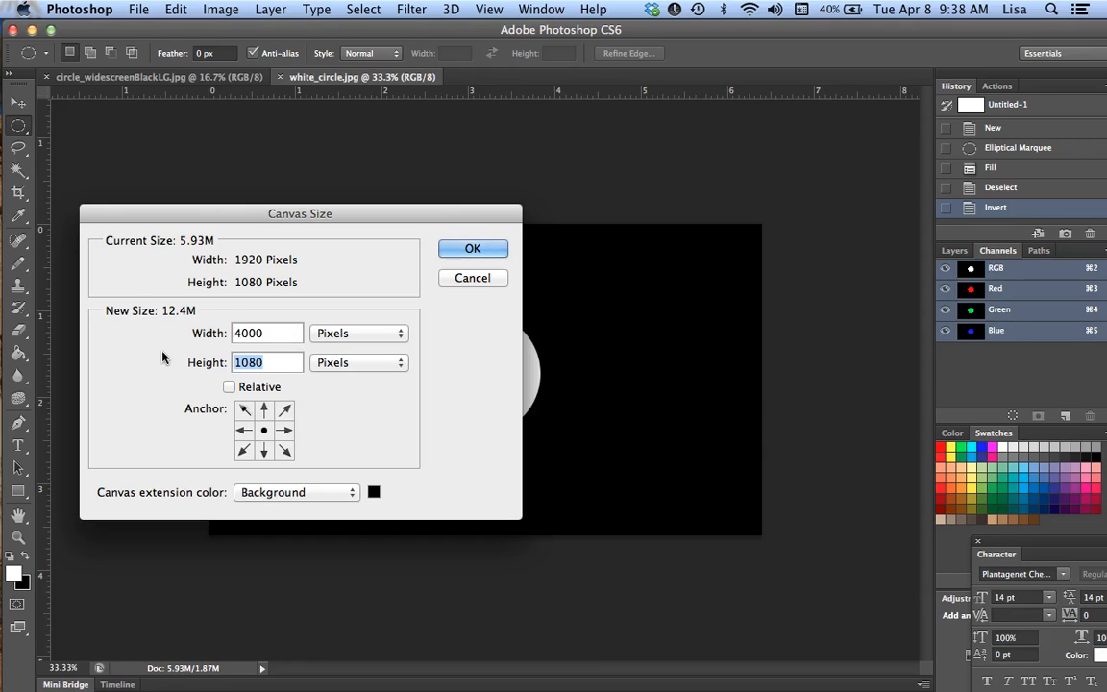
type("2000")
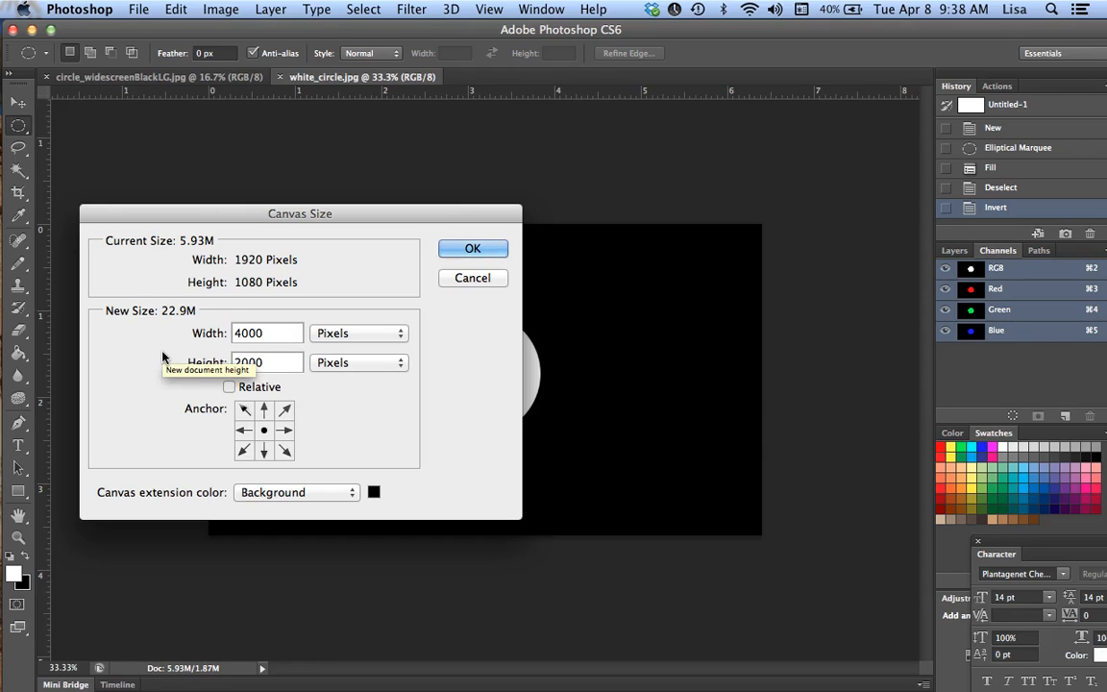
left_click(462, 253)
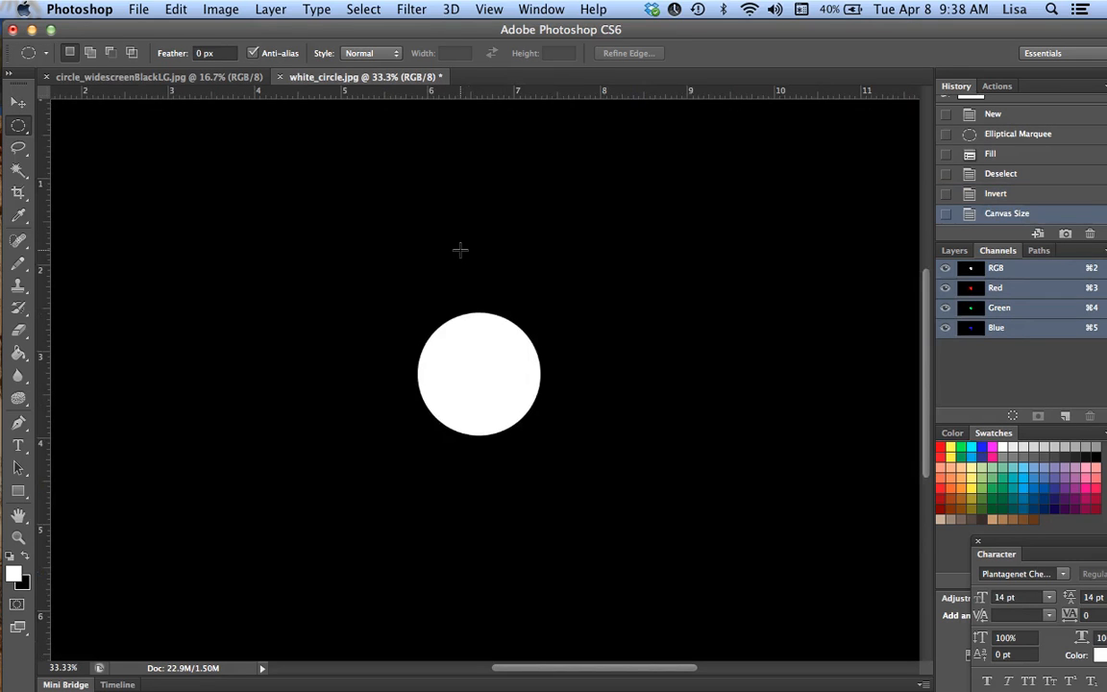
key("super+minus")
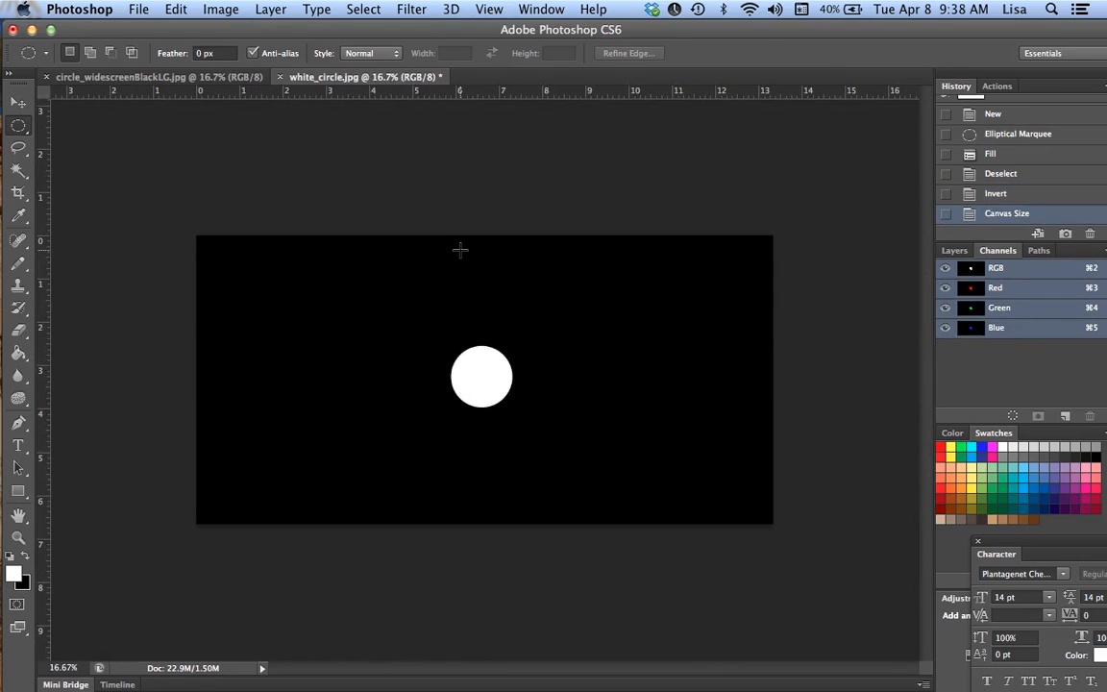
- Save the enlarged image as large_circle.jpg in the motion folder with JPEG quality 7
key("shift+super+s")
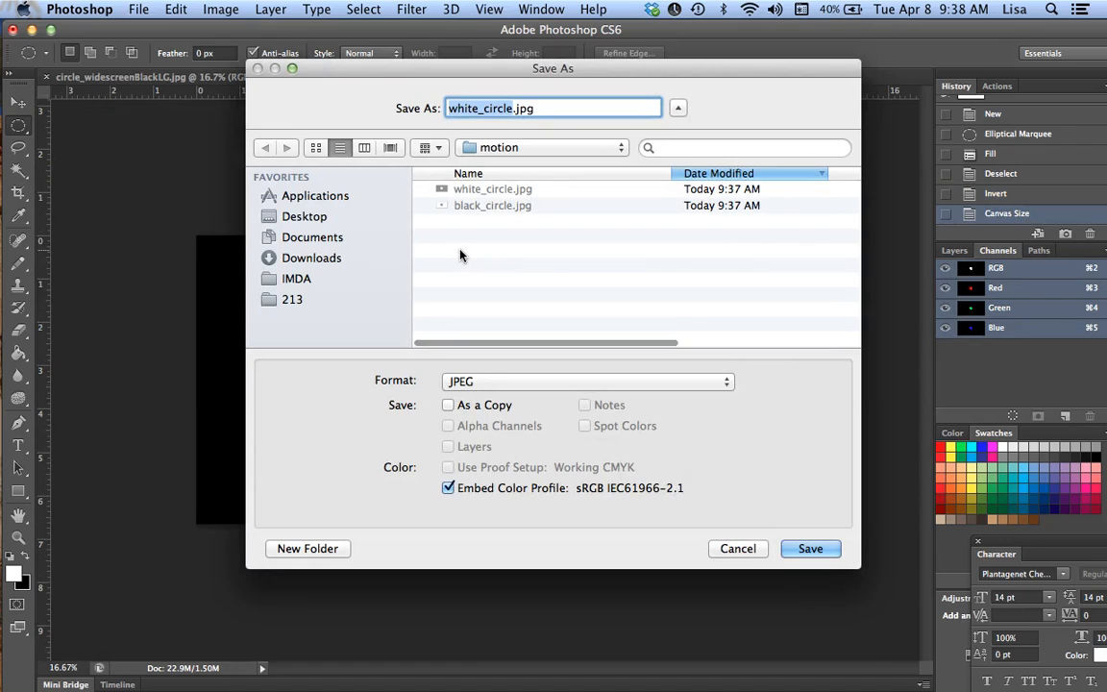
key("Right")
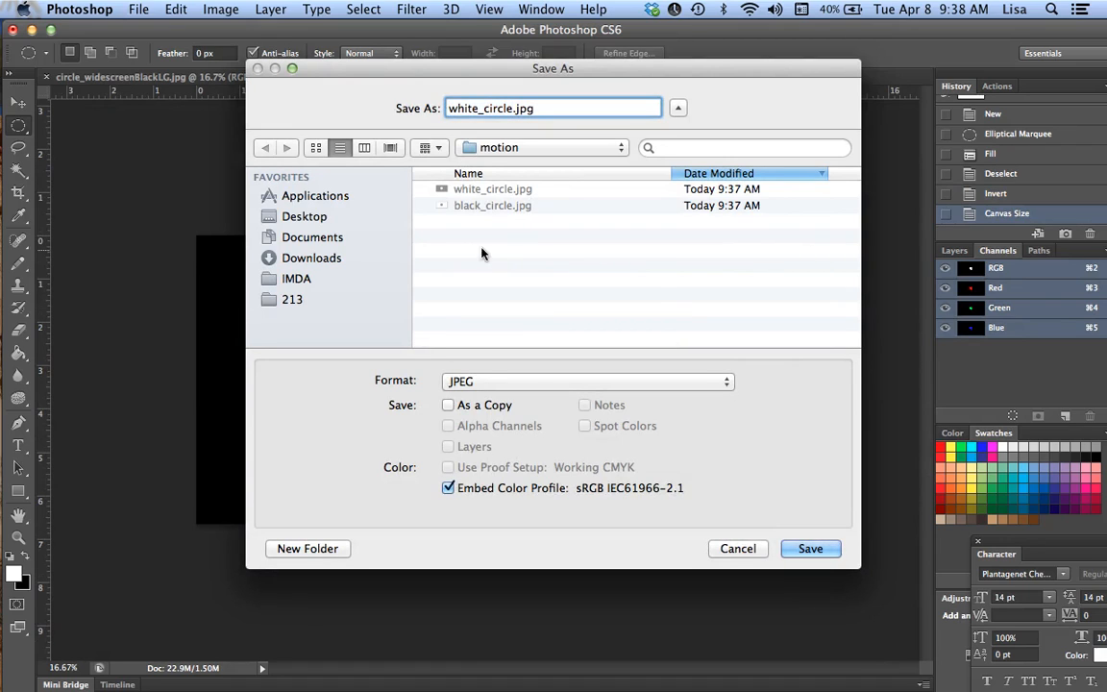
key("alt+shift+Left")
type("large")
left_click(788, 543)
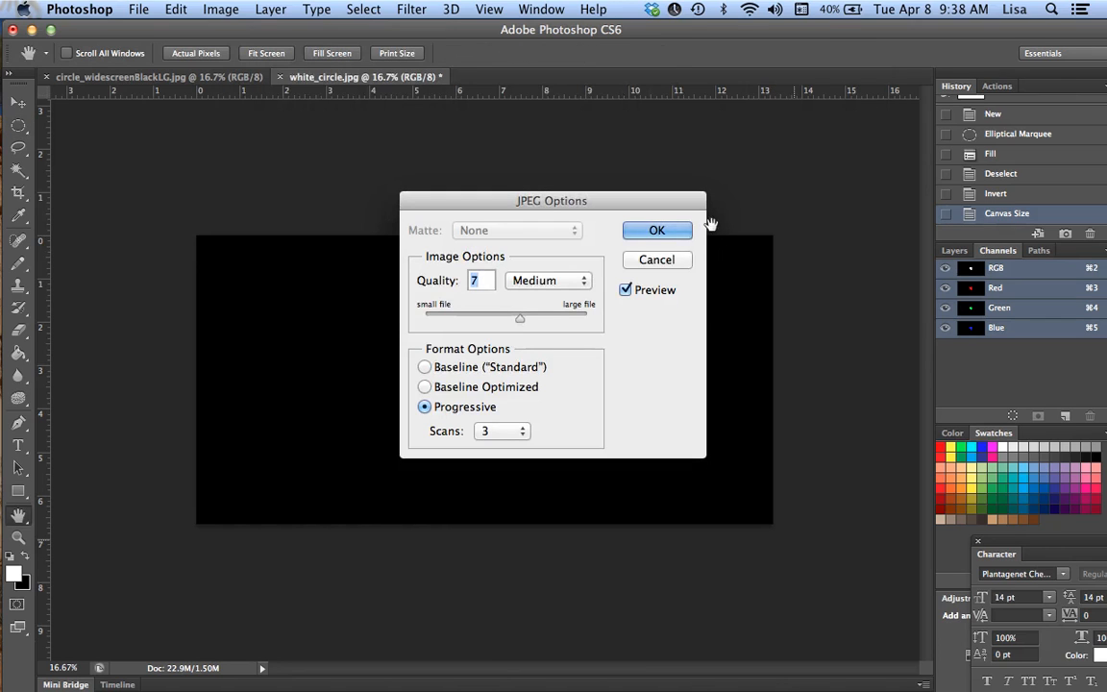
left_click(677, 236)
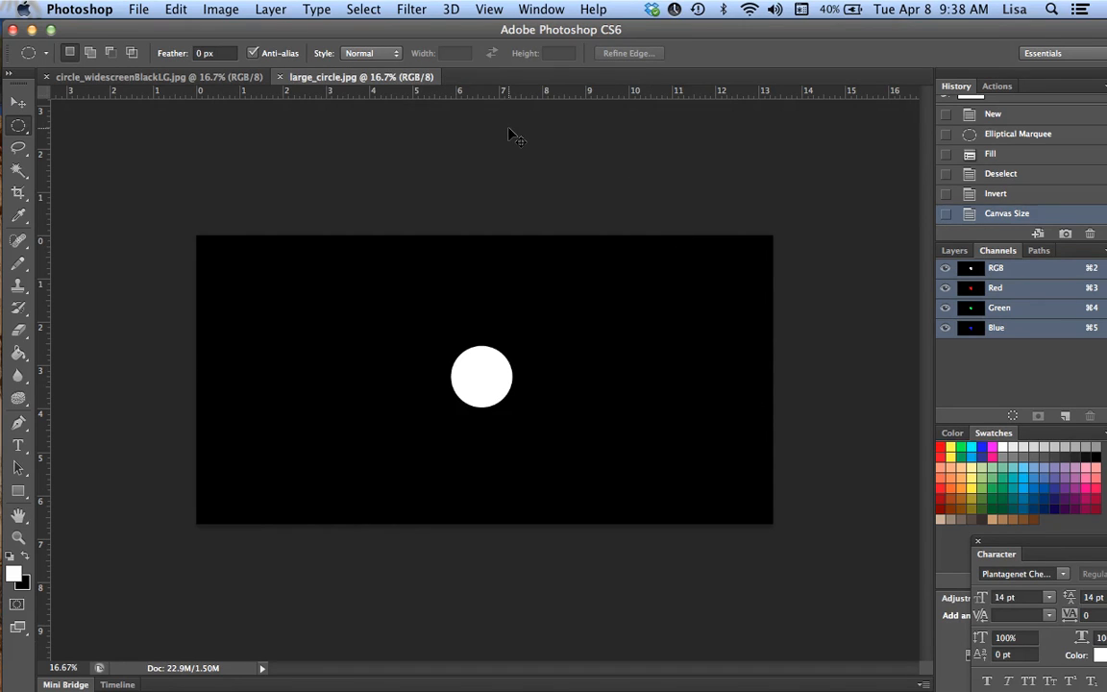
- Create a white 1920 x 1080 pixel document and fill a narrow full-height strip along its left edge with the black background color
key("super+n")
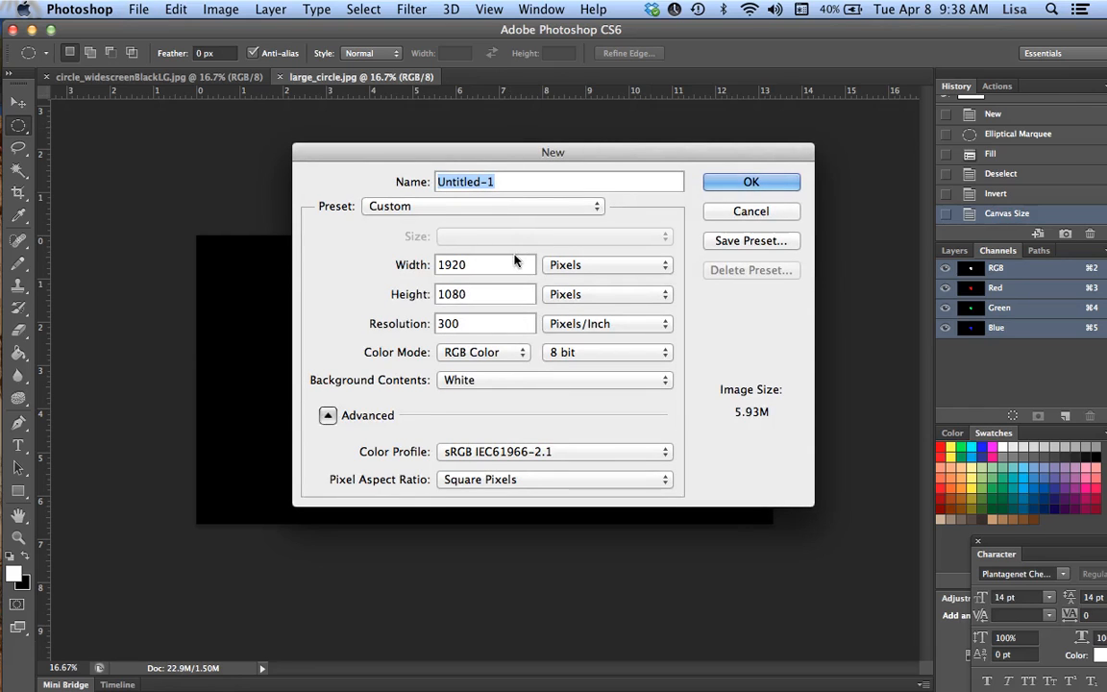
left_click(778, 176)
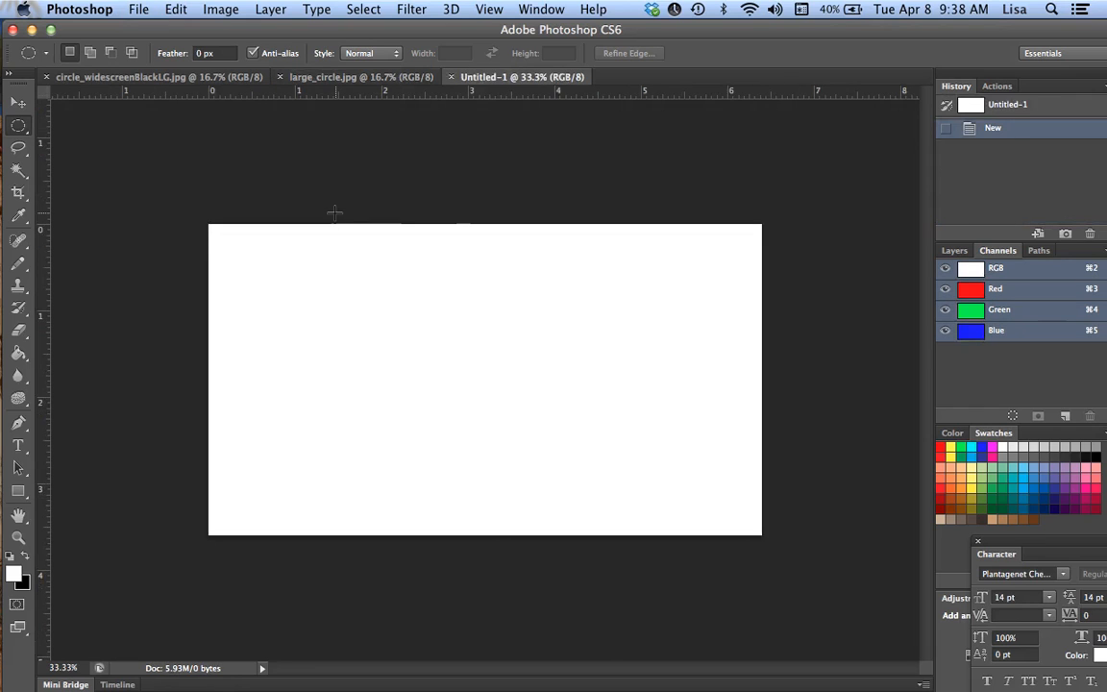
left_click(22, 131)
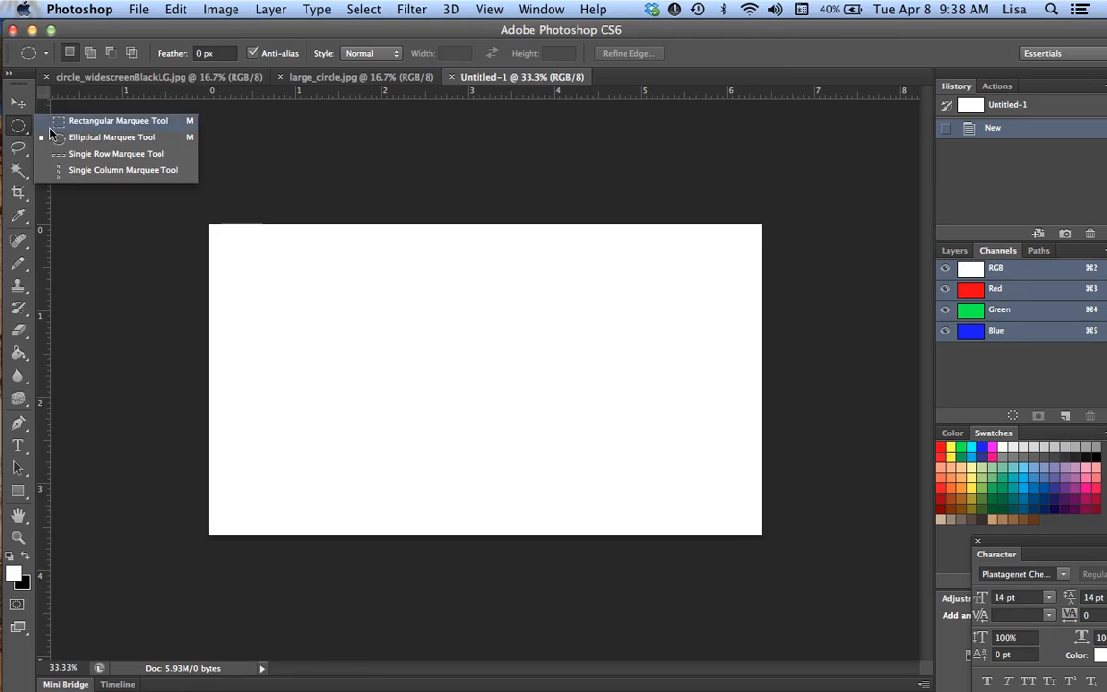
left_click(105, 121)
left_click_drag(203, 213, 227, 549)
key("shift+F5")
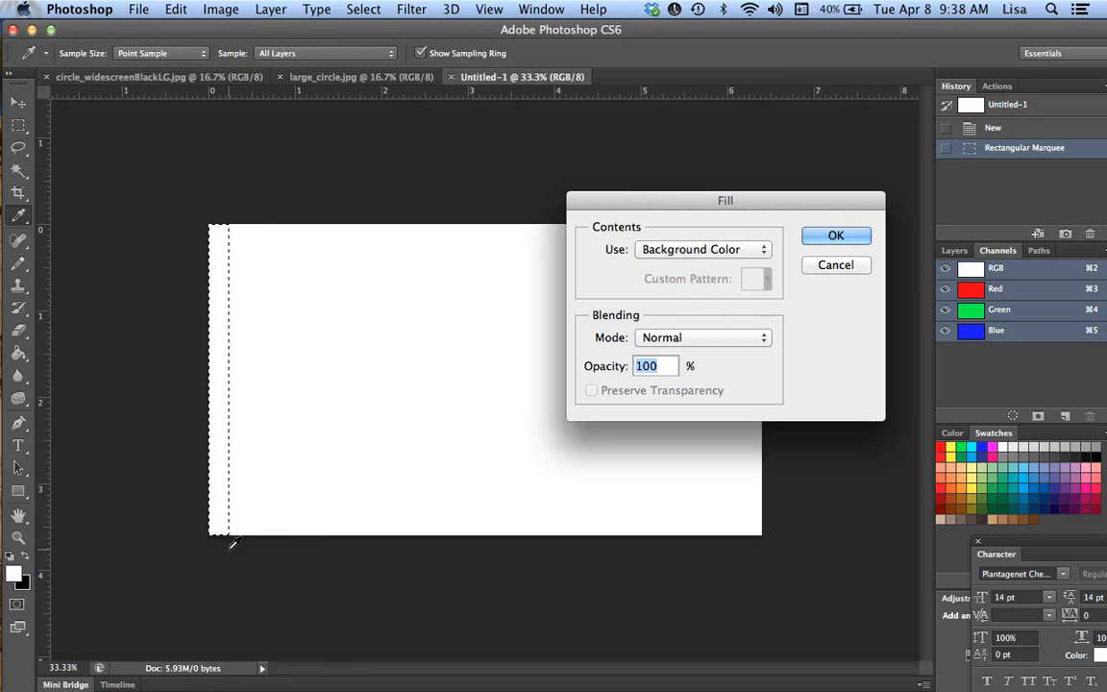
key("Return")
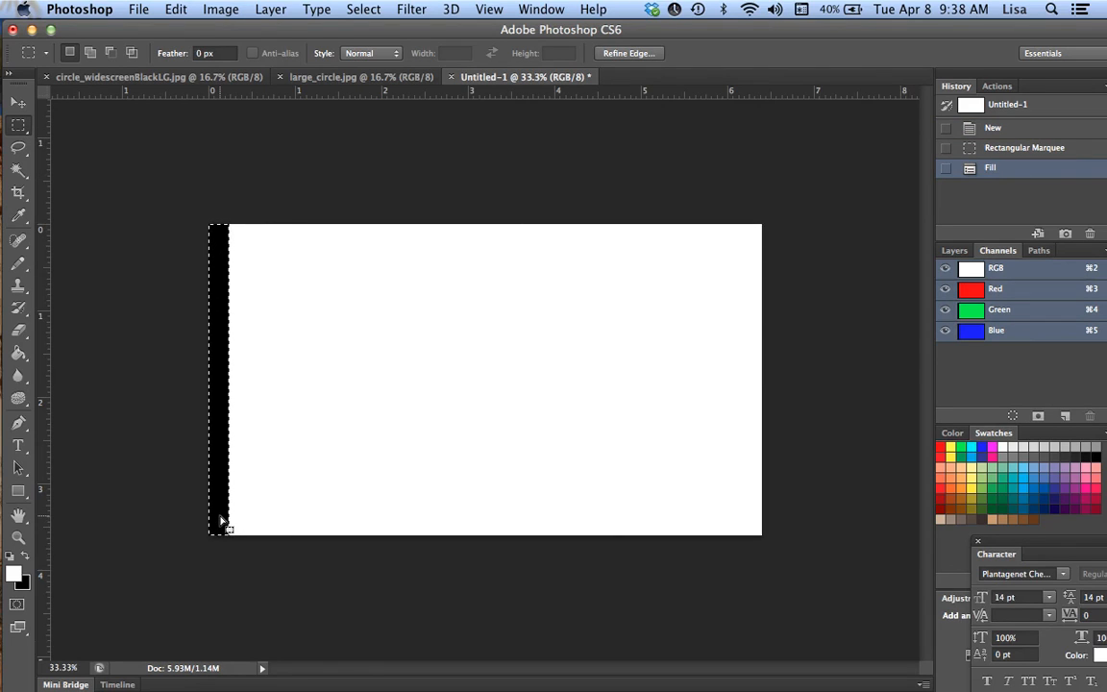
- Duplicate the selected black stripe repeatedly to the right, leaving white gaps, until the copies pass the middle of the canvas
key("alt")
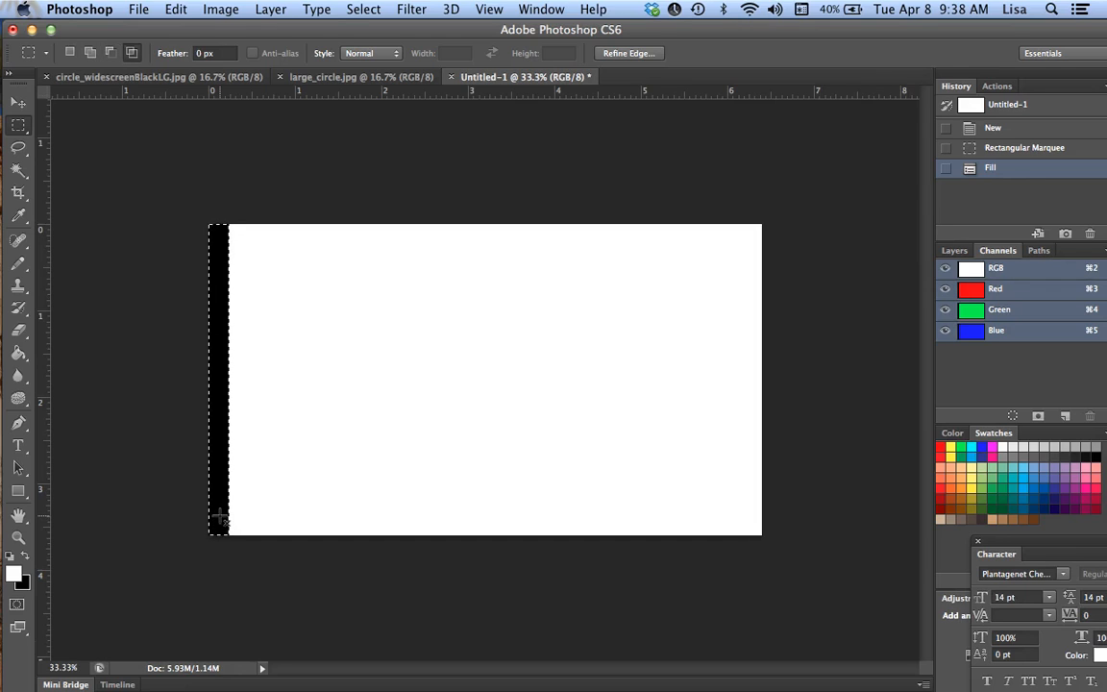
key("shift")
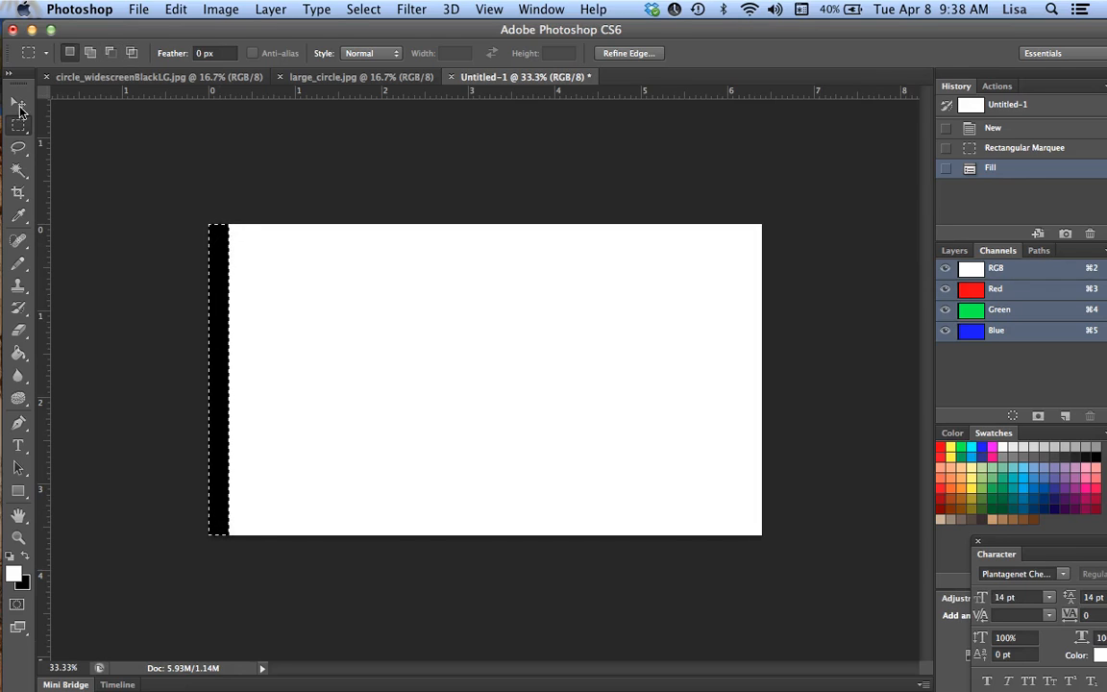
left_click(20, 101)
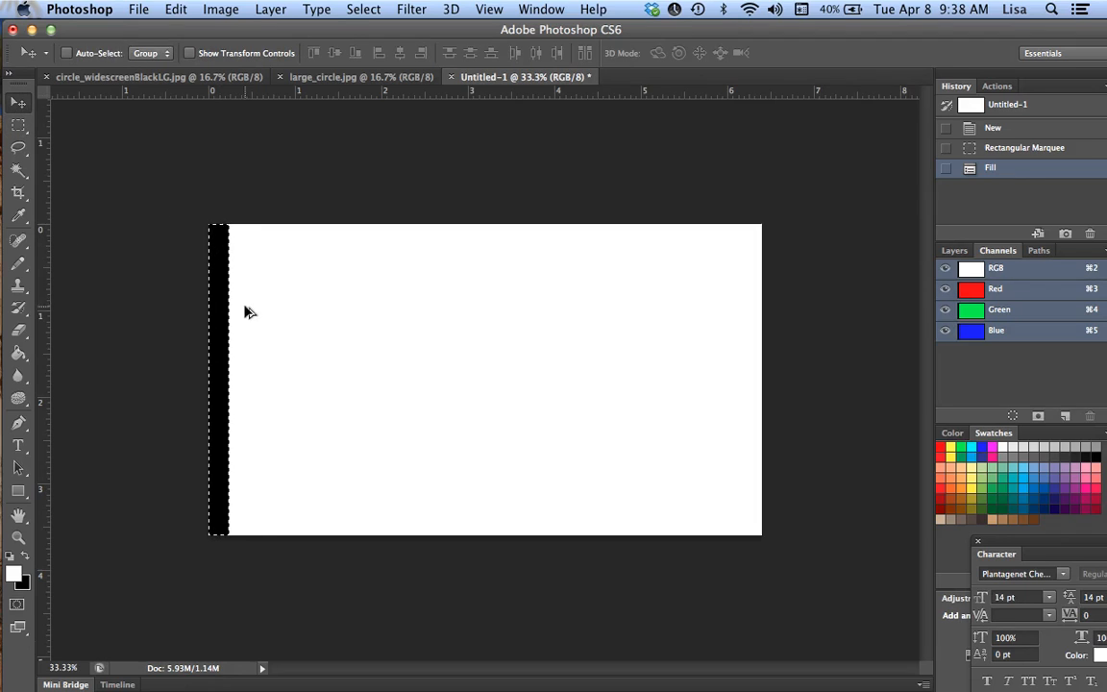
left_click_drag(221, 324, 375, 334)
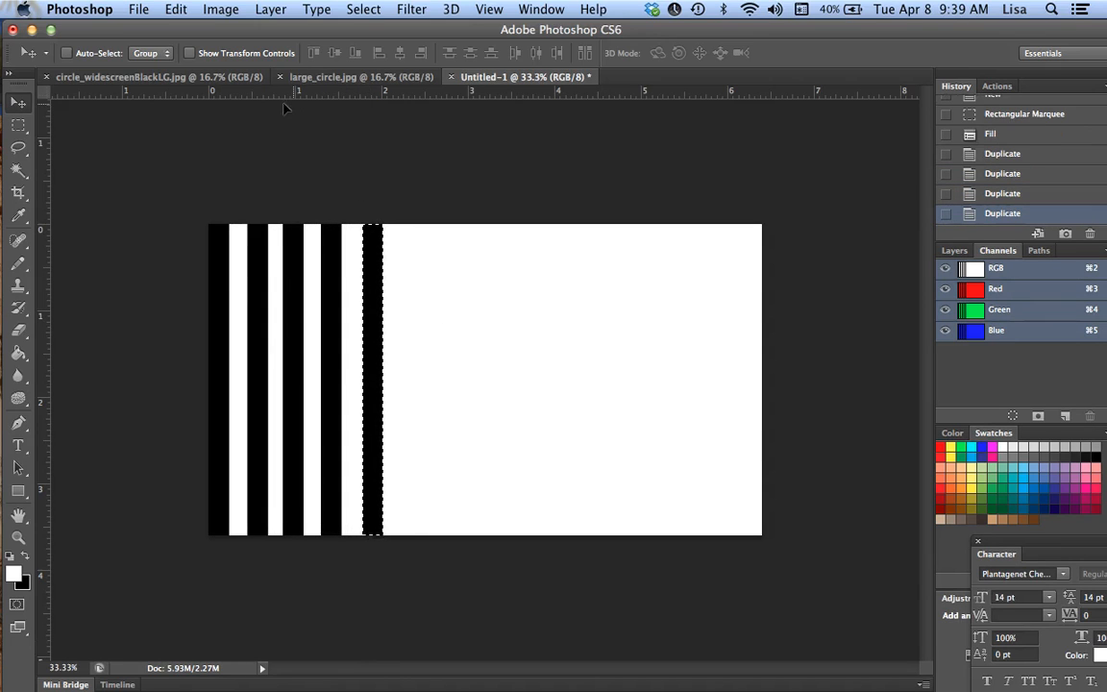
left_click_drag(377, 285, 416, 285)
left_click_drag(419, 284, 594, 287)
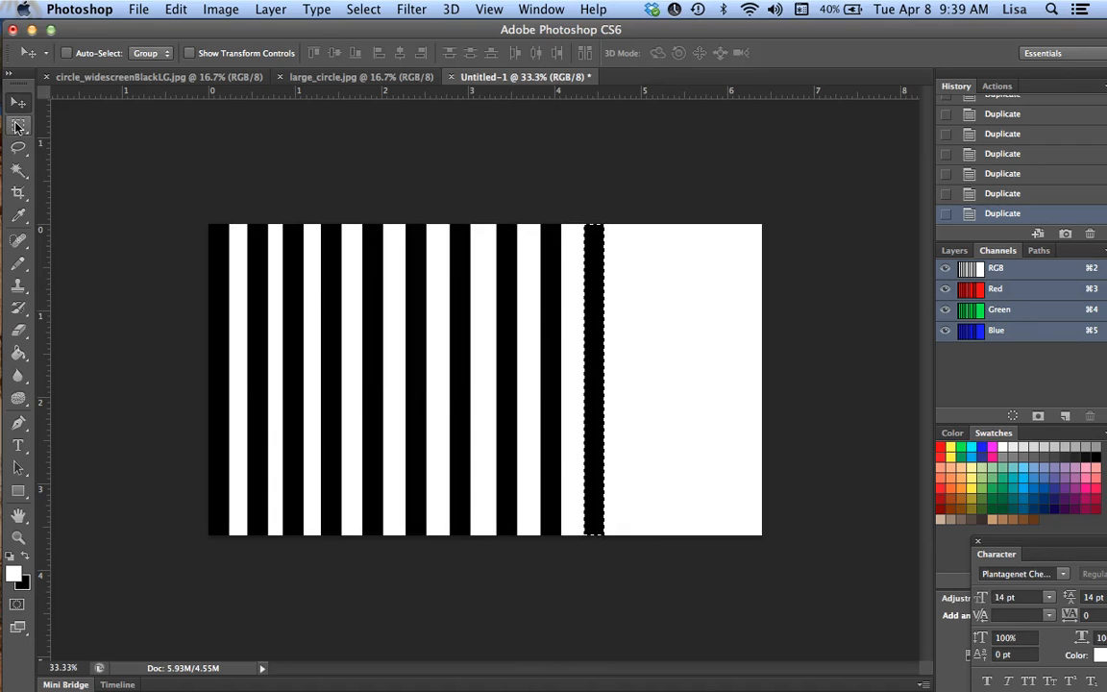
- Continue duplicating the black stripe toward the right edge, overlapping some copies to form thicker stripes with varied gaps
key("m")
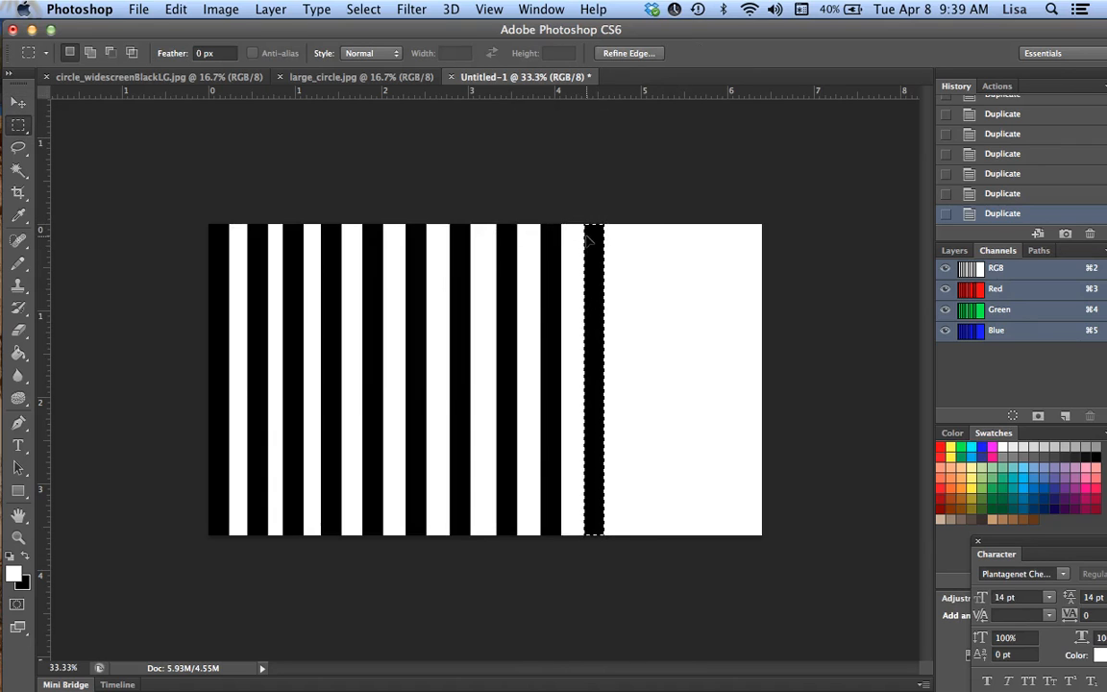
left_click(18, 101)
left_click_drag(591, 345, 659, 346)
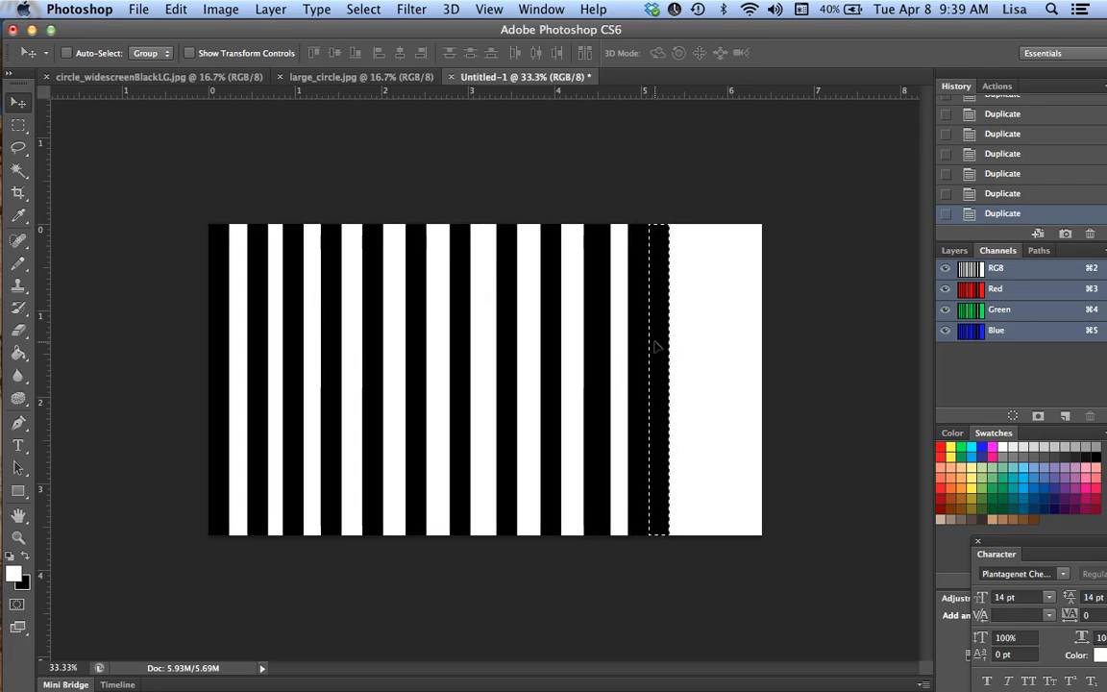
left_click_drag(659, 345, 706, 346)
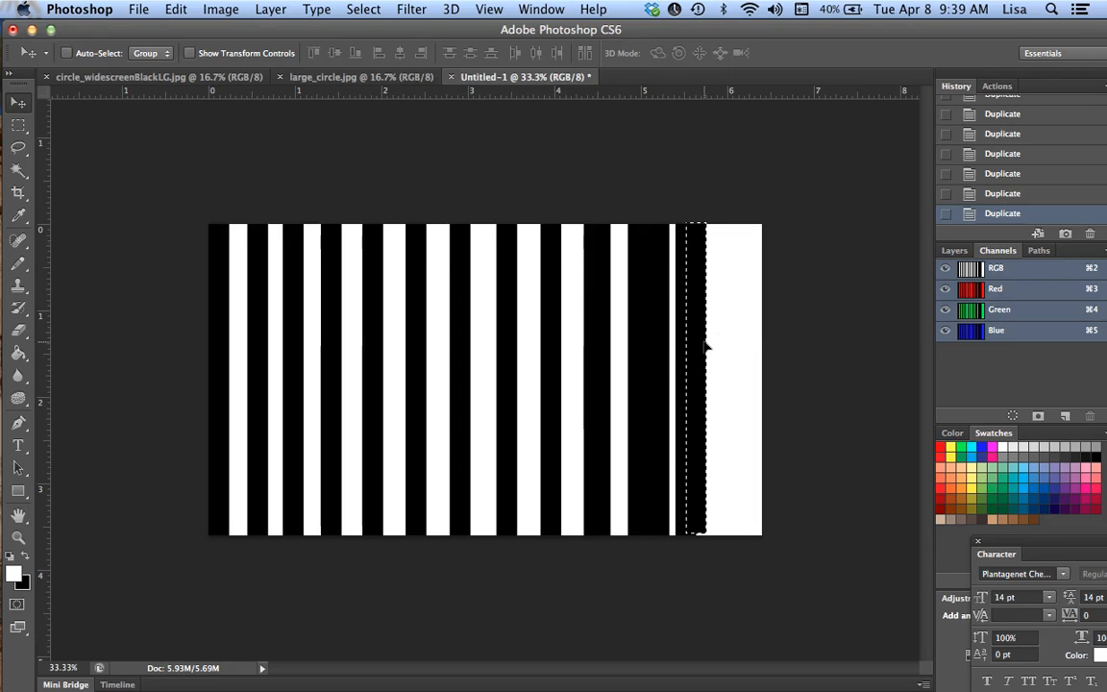
key("super+z")
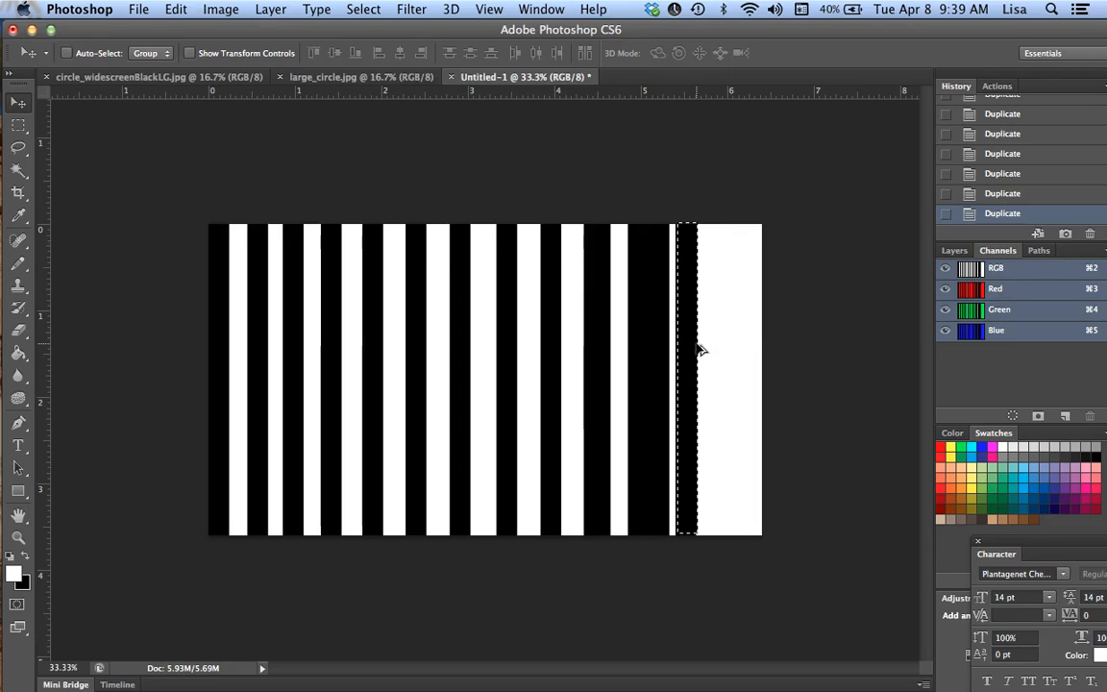
left_click_drag(700, 350, 706, 349)
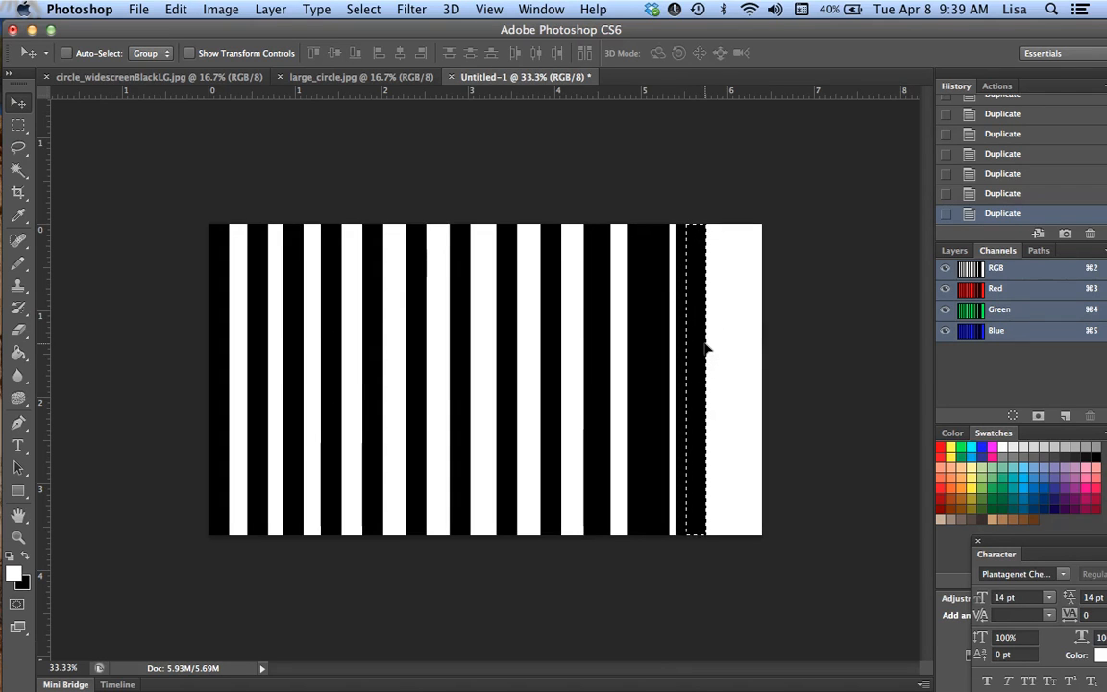
left_click_drag(707, 348, 741, 340)
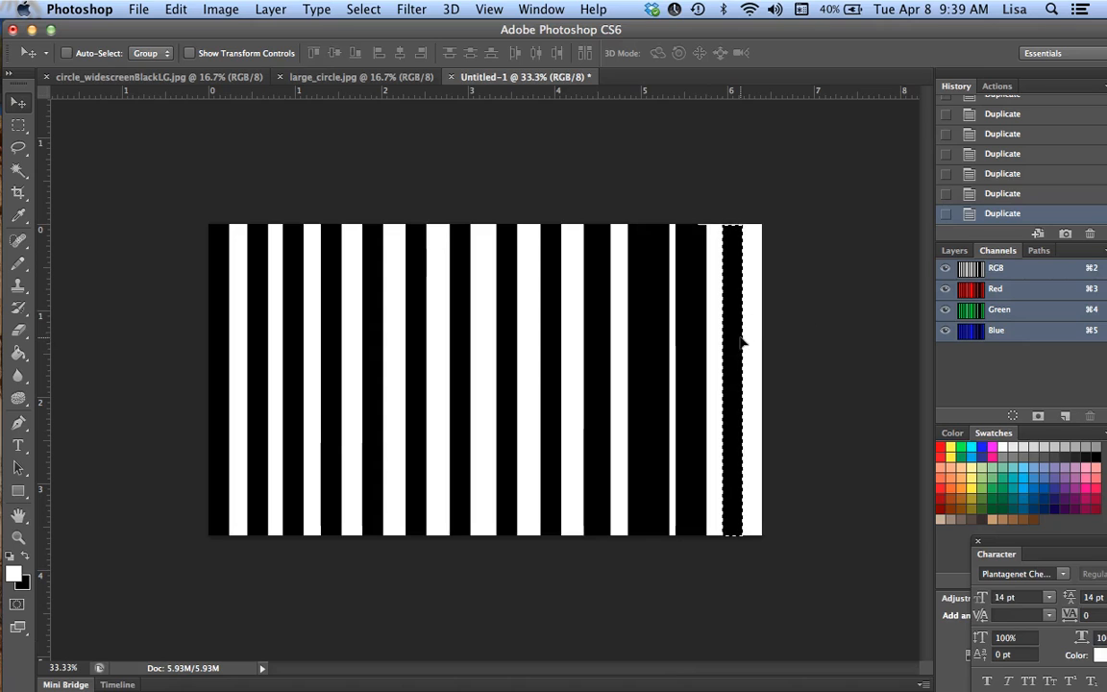
- Fill the small white gaps at the top of the two rightmost black stripes with the background color, clearing each selection
left_click(18, 125)
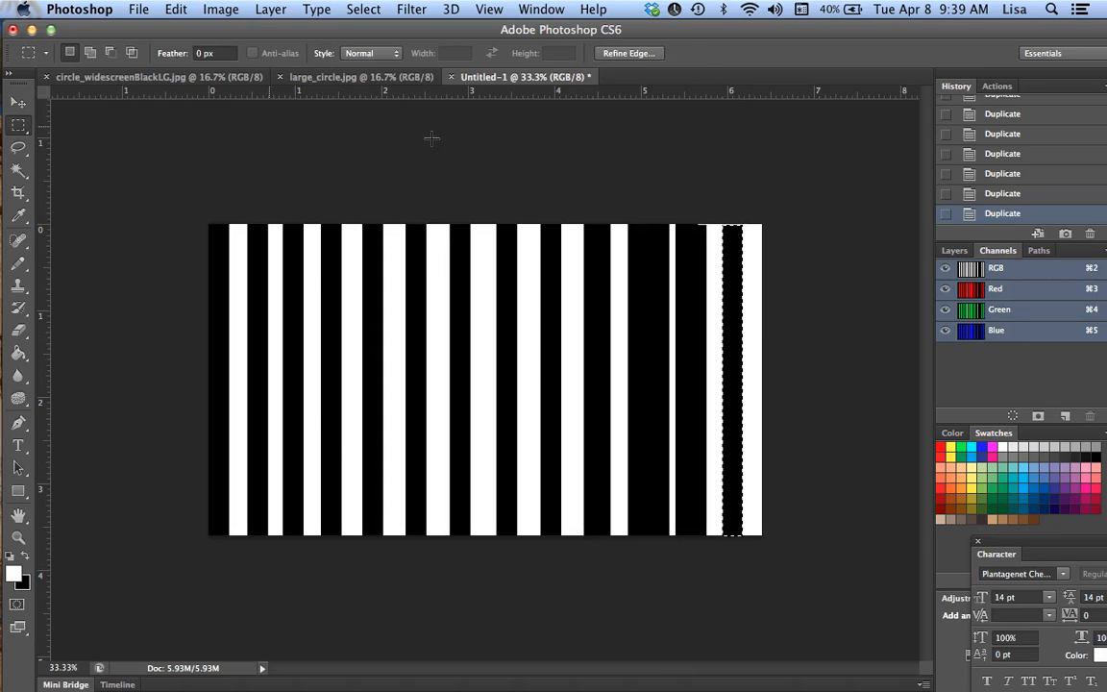
left_click_drag(708, 221, 698, 237)
key("shift+BackSpace")
key("Return")
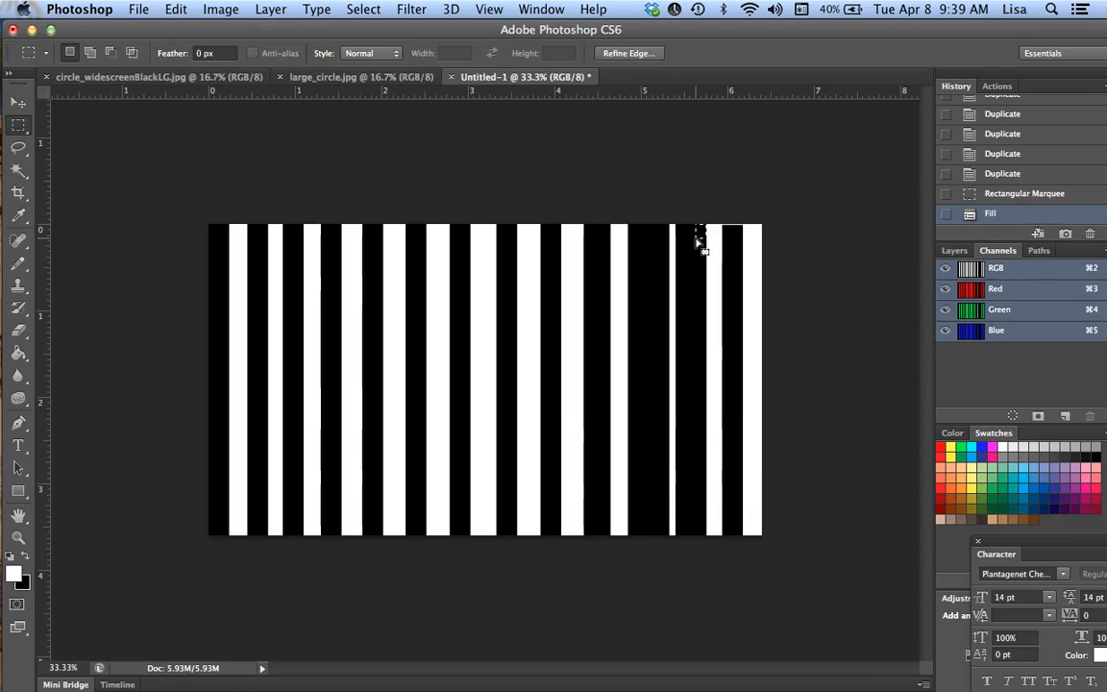
key("super+d")
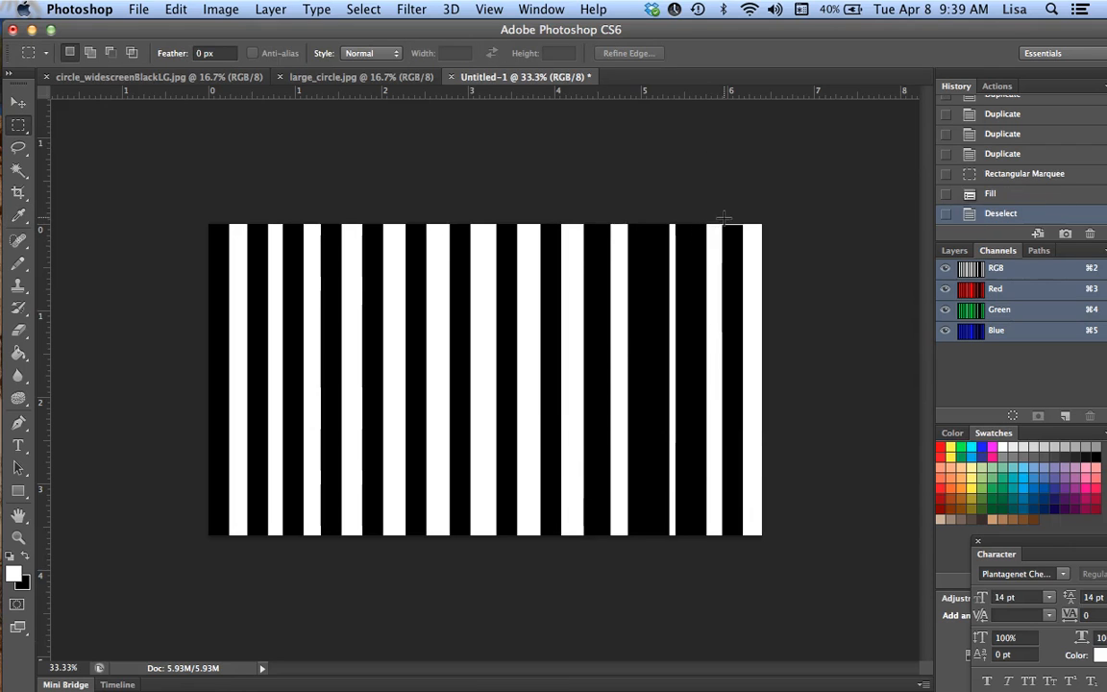
left_click_drag(723, 221, 742, 246)
key("shift+BackSpace")
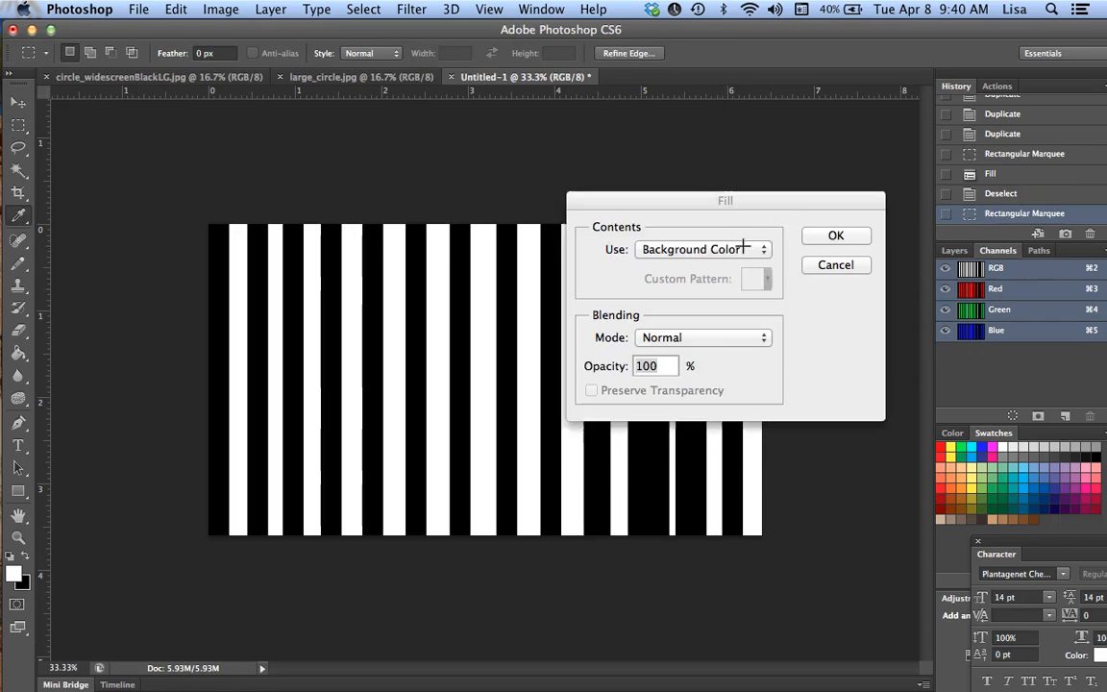
key("Return")
key("super+d")
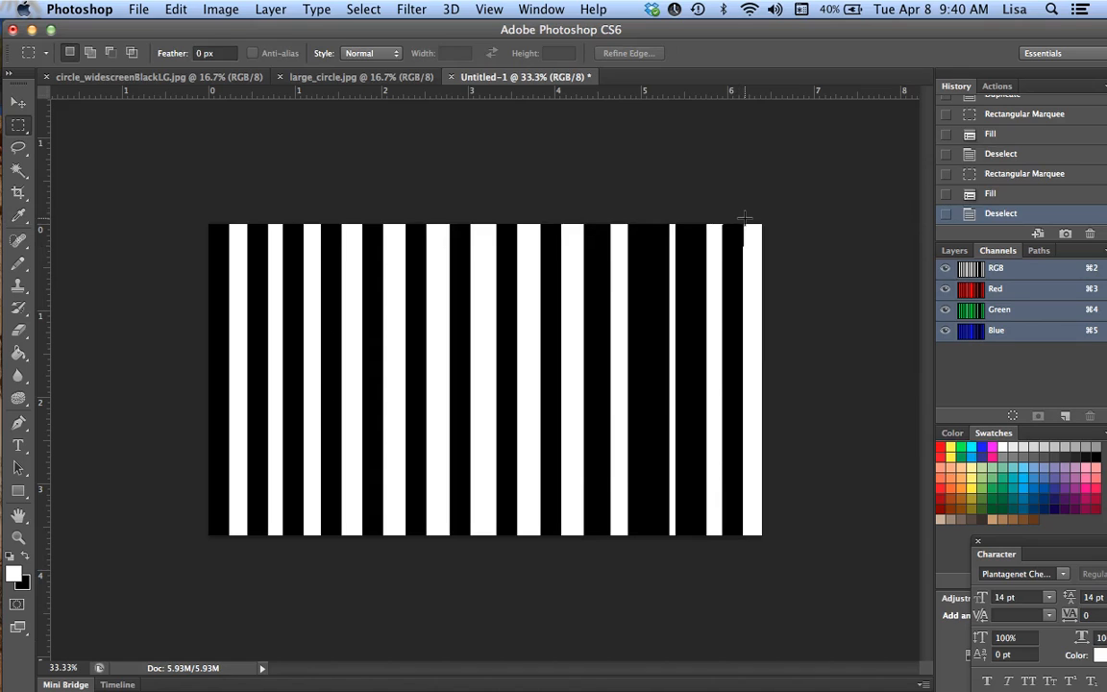
- Fill the strip between the last black stripe and the canvas's right edge with the white foreground color, then deselect
left_click_drag(742, 217, 764, 538)
key("alt+BackSpace")
key("super+d")
- Widen the rightmost black stripe by filling a thin full-height strip along its left side with the background color, then deselect
left_click_drag(721, 217, 715, 600)
key("shift+BackSpace")
key("Return")
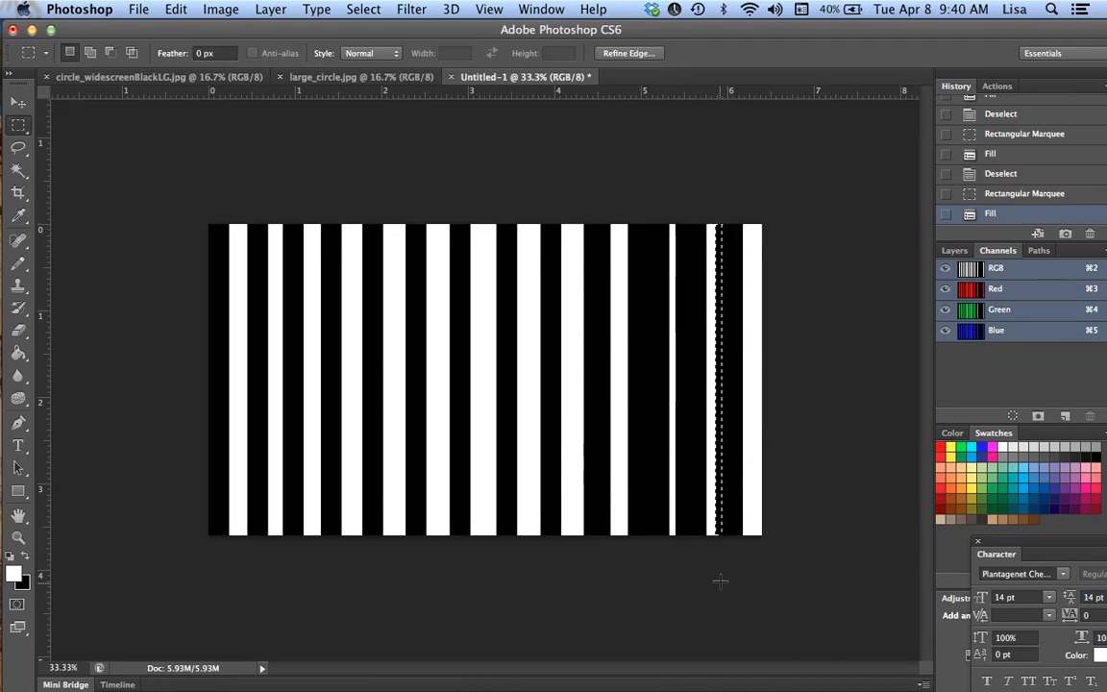
key("super+d")
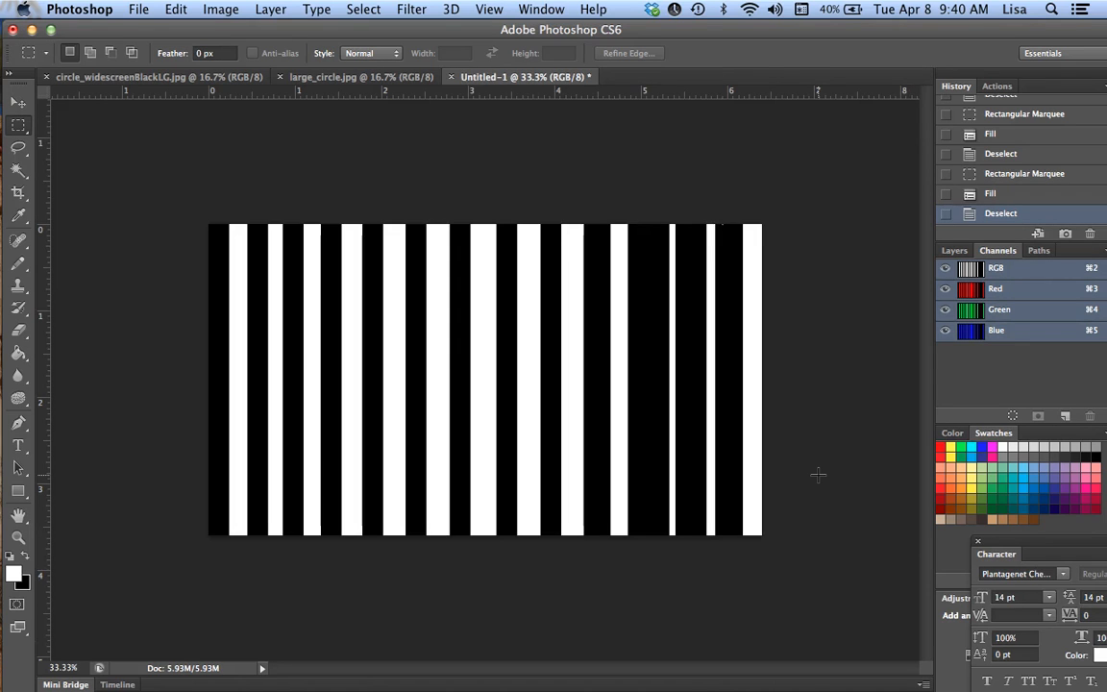
- Save the striped image as stripes.jpg in the motion folder, keeping the JPEG format and its current options
key("super+shift+s")
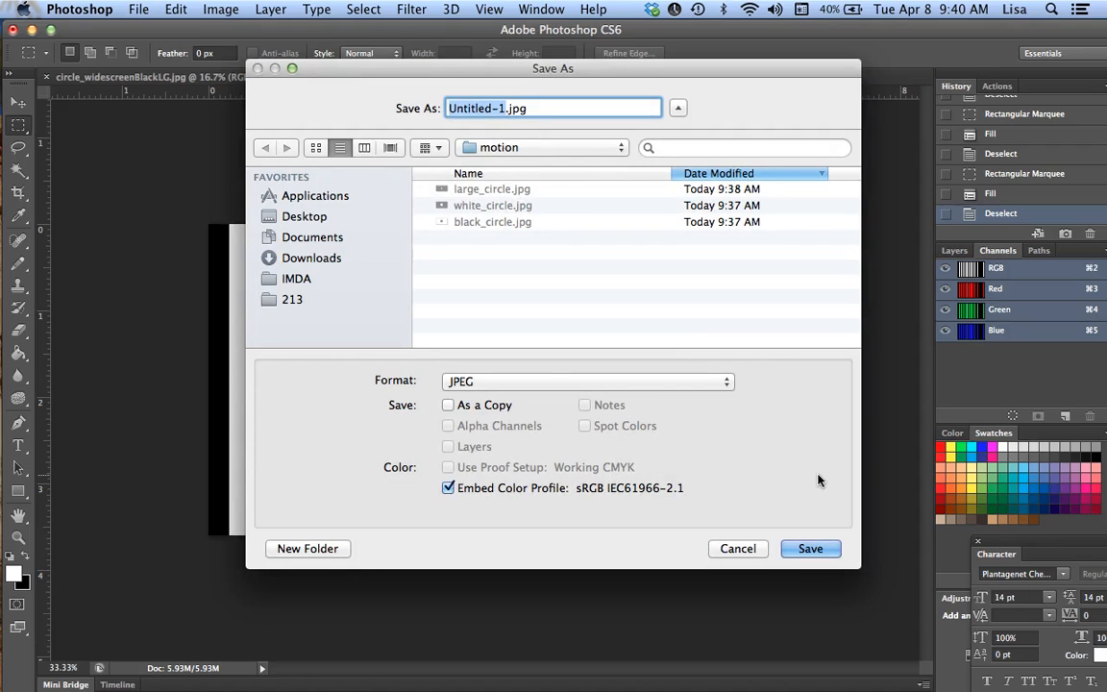
type("stripes")
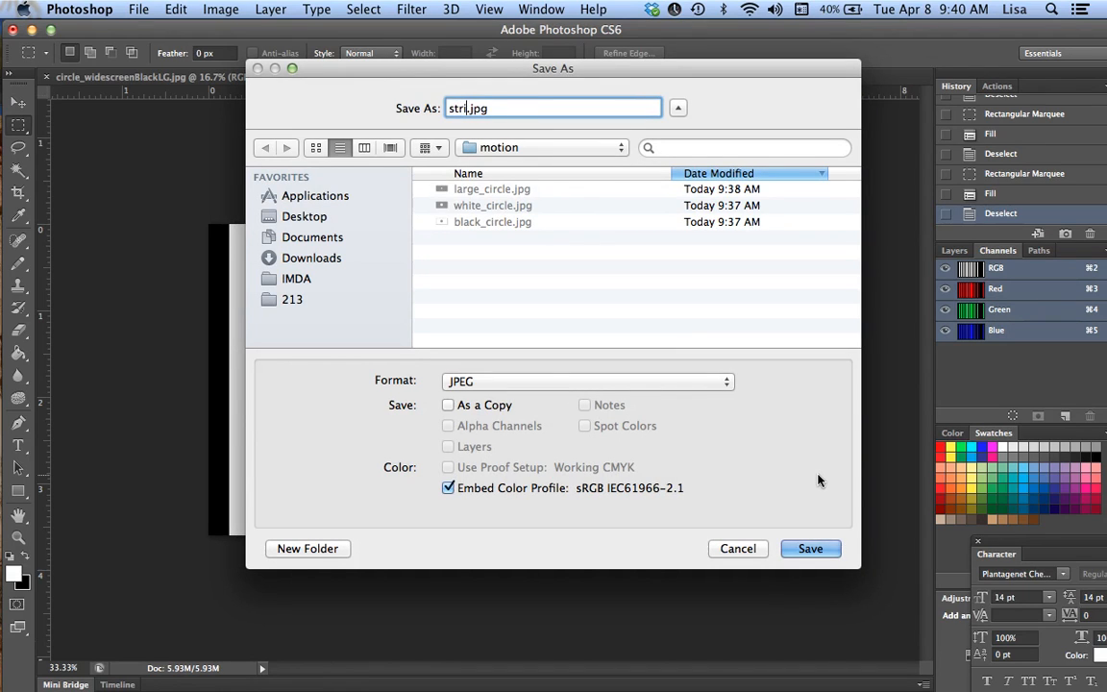
key("Return")
key("Return")
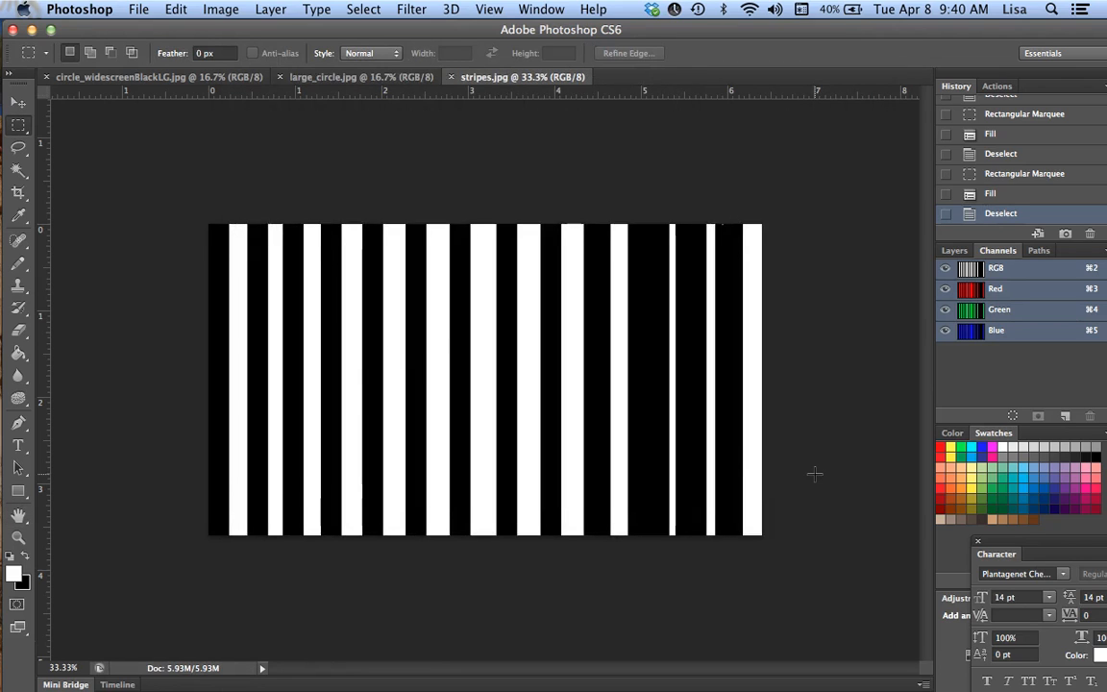
- Cover the stripes by filling the whole canvas with the white foreground color, then clear the selection
left_click_drag(134, 153, 790, 580)
key("shift+BackSpace")
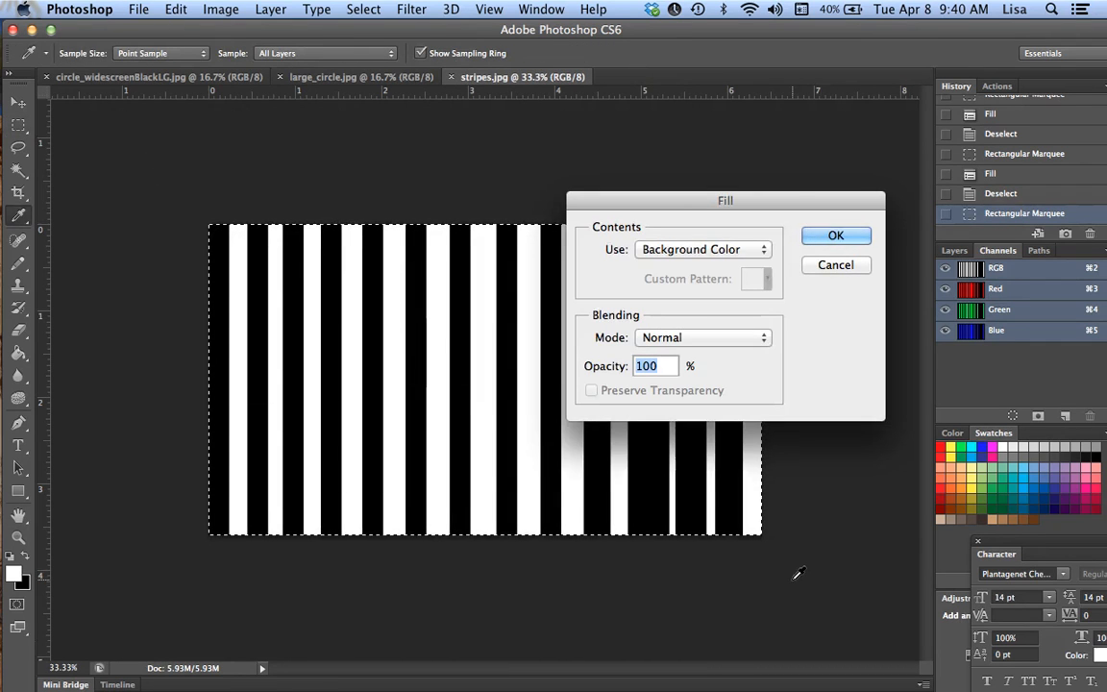
key("Escape")
key("m")
key("alt+BackSpace")
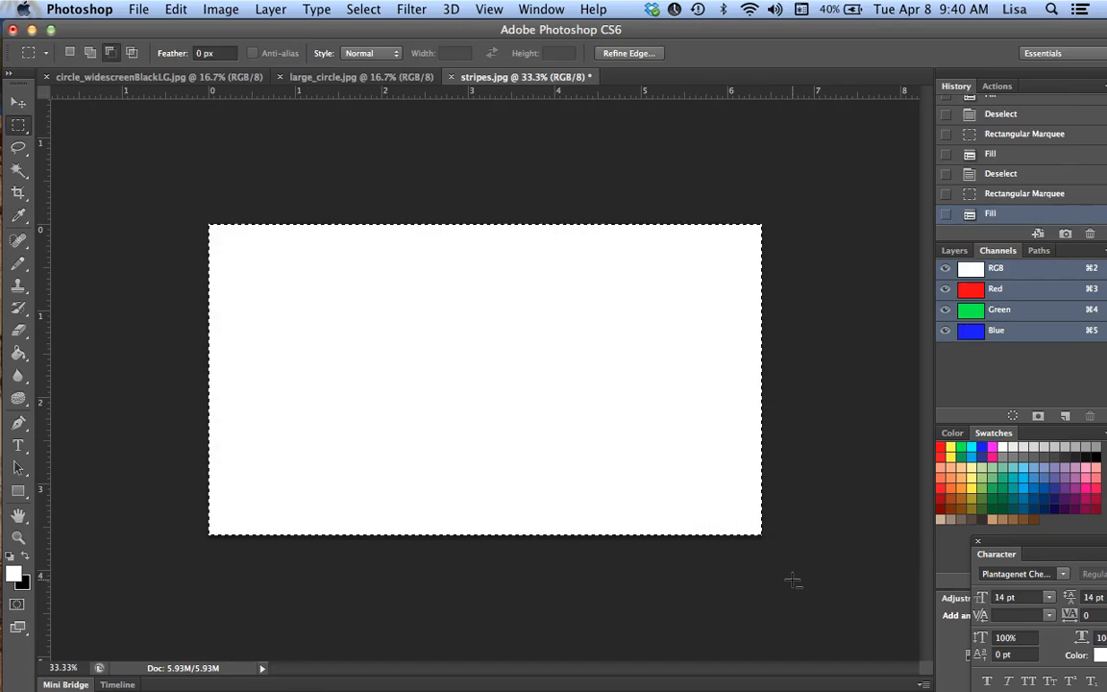
key("super+d")
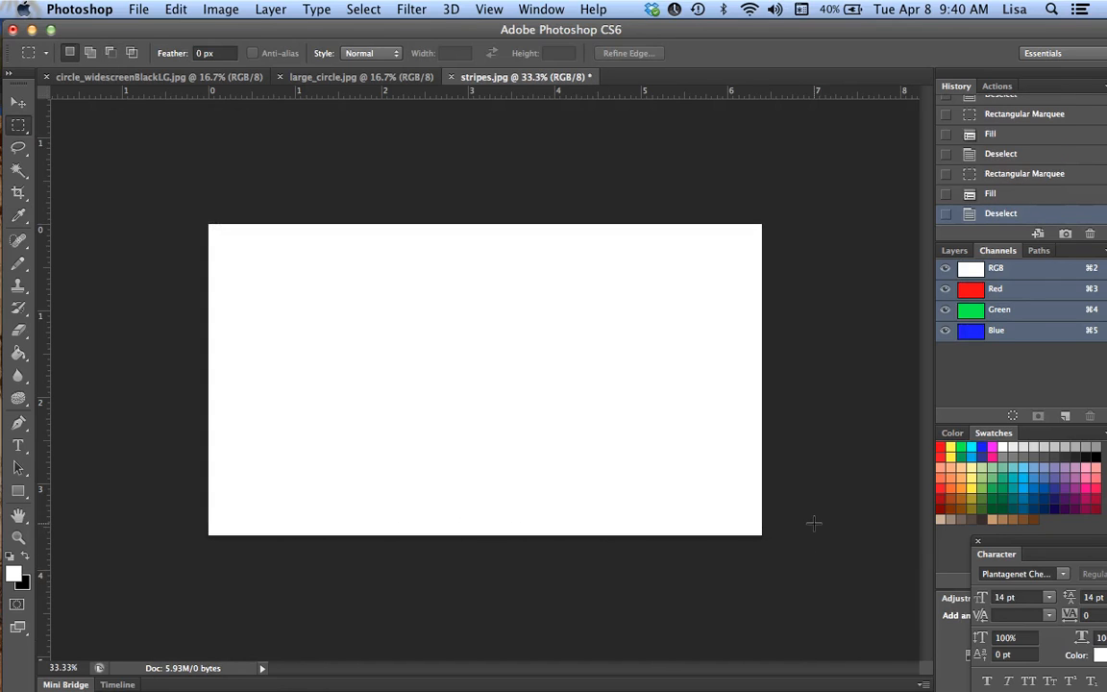
- Place a letter H near the canvas center with the Type tool and set its text color to black (000000)
left_click(19, 445)
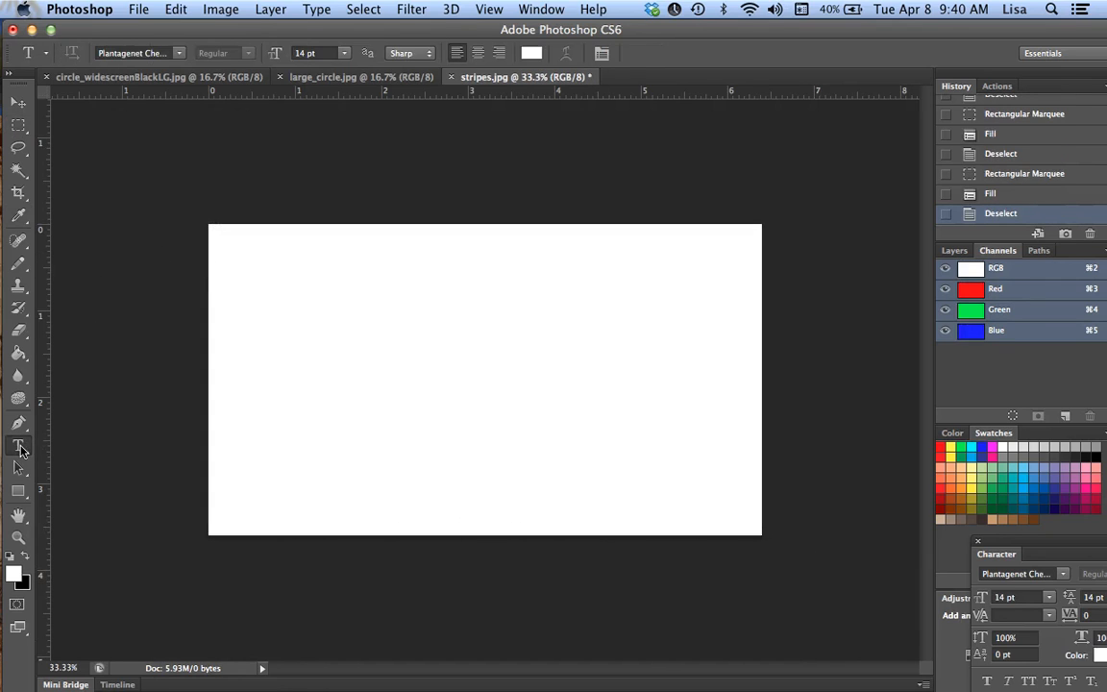
left_click(471, 359)
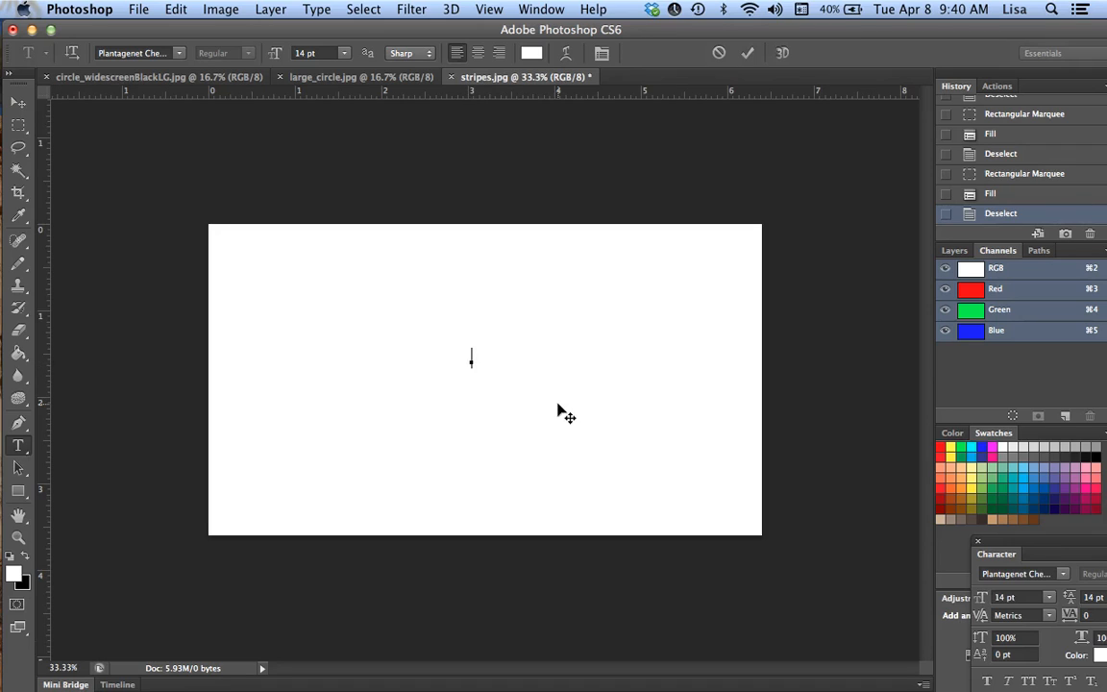
key("super+a")
left_click(541, 54)
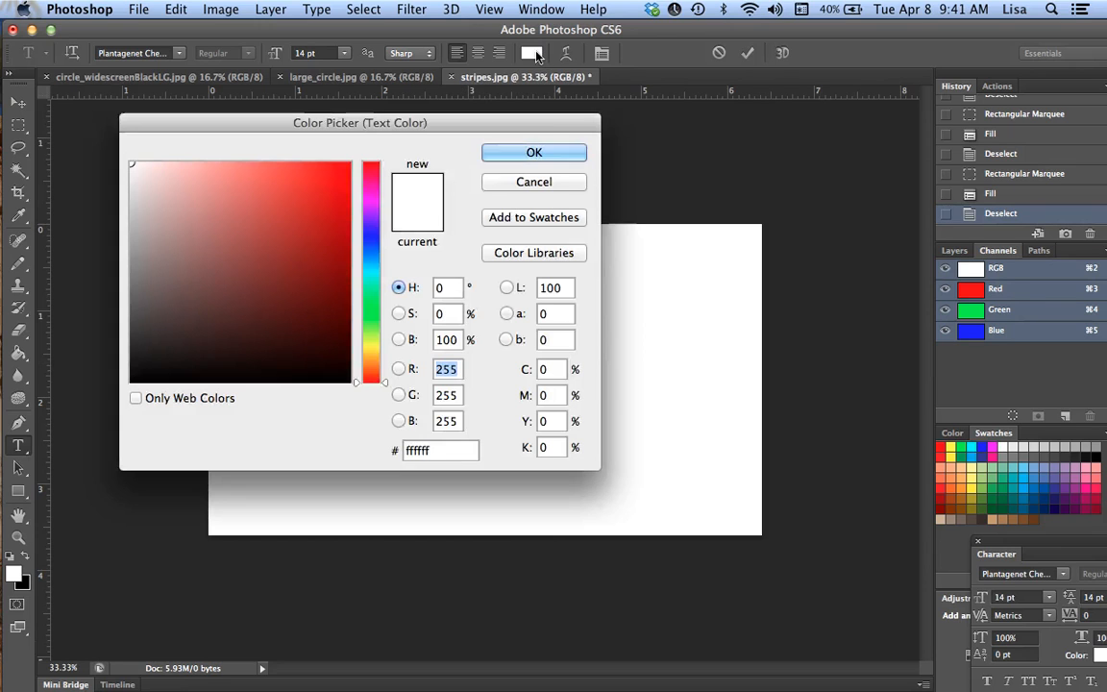
left_click(137, 369)
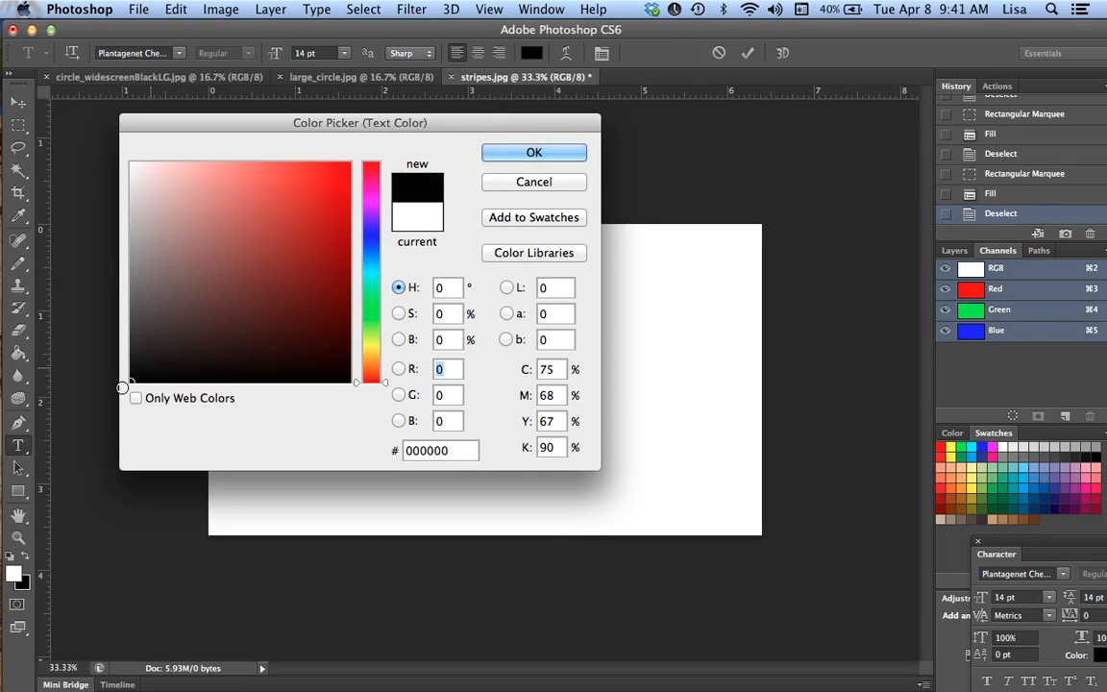
left_click(519, 155)
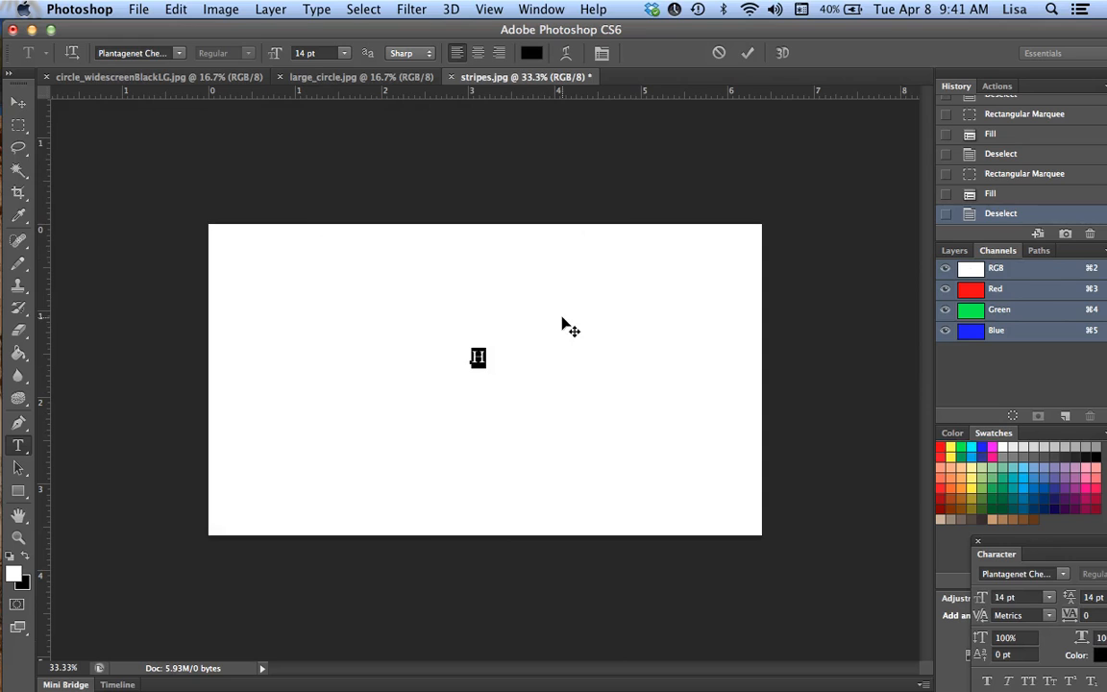
- Format the letter H in Rockwell Extra Bold at 72 pt and move it to the center of the canvas
left_click(175, 53)
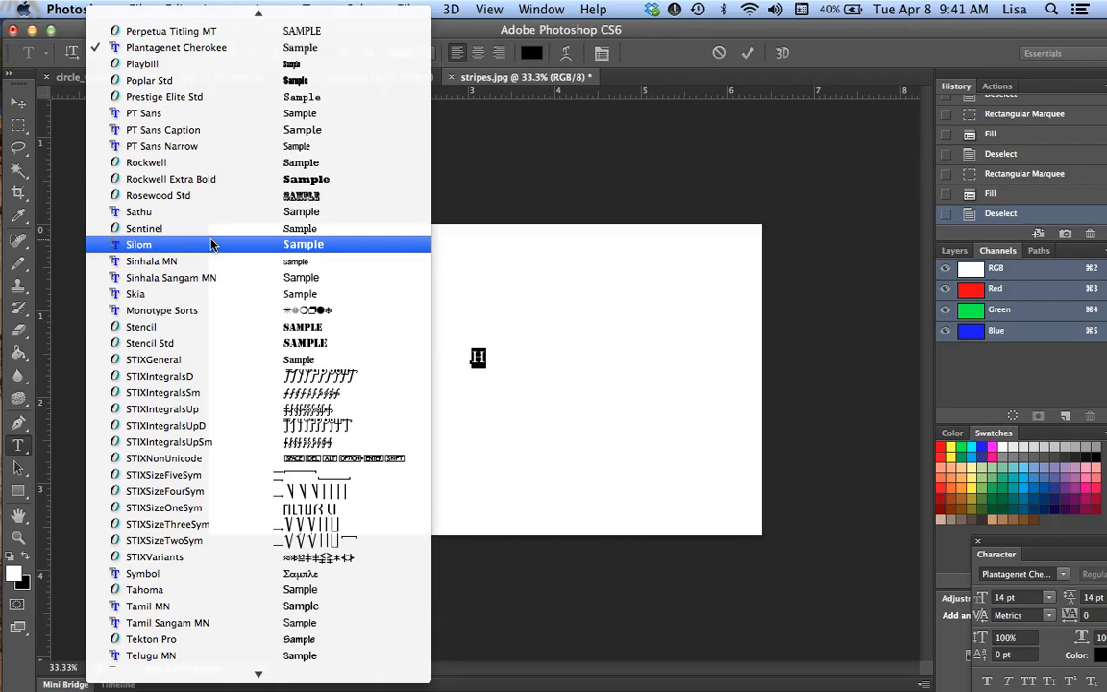
left_click(213, 178)
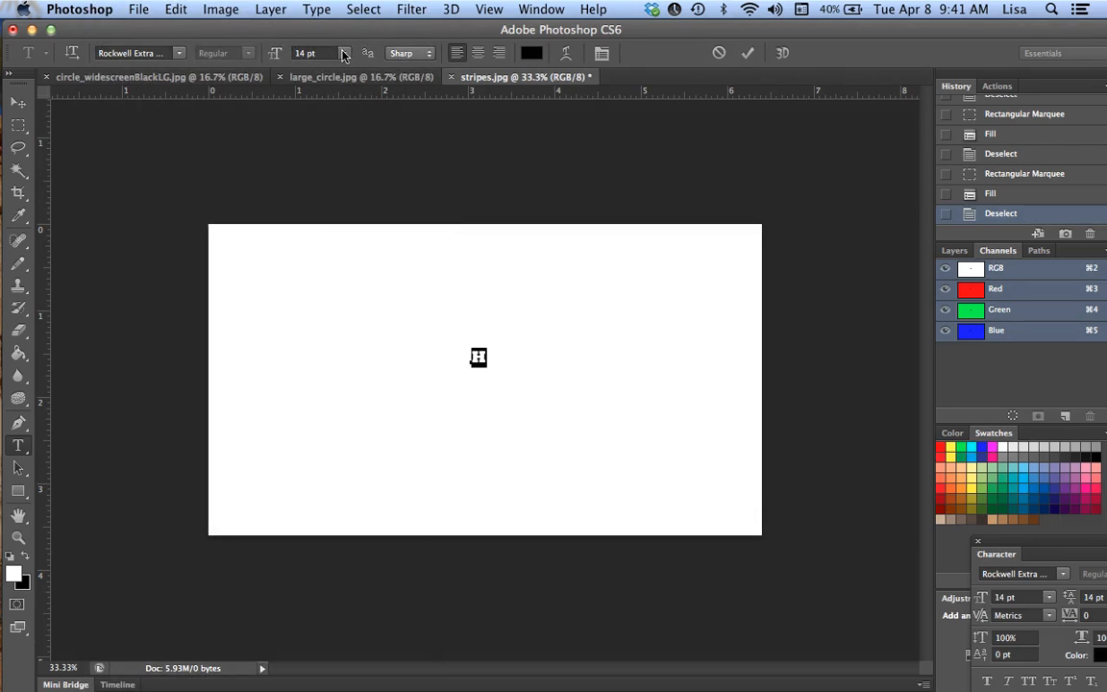
left_click(344, 55)
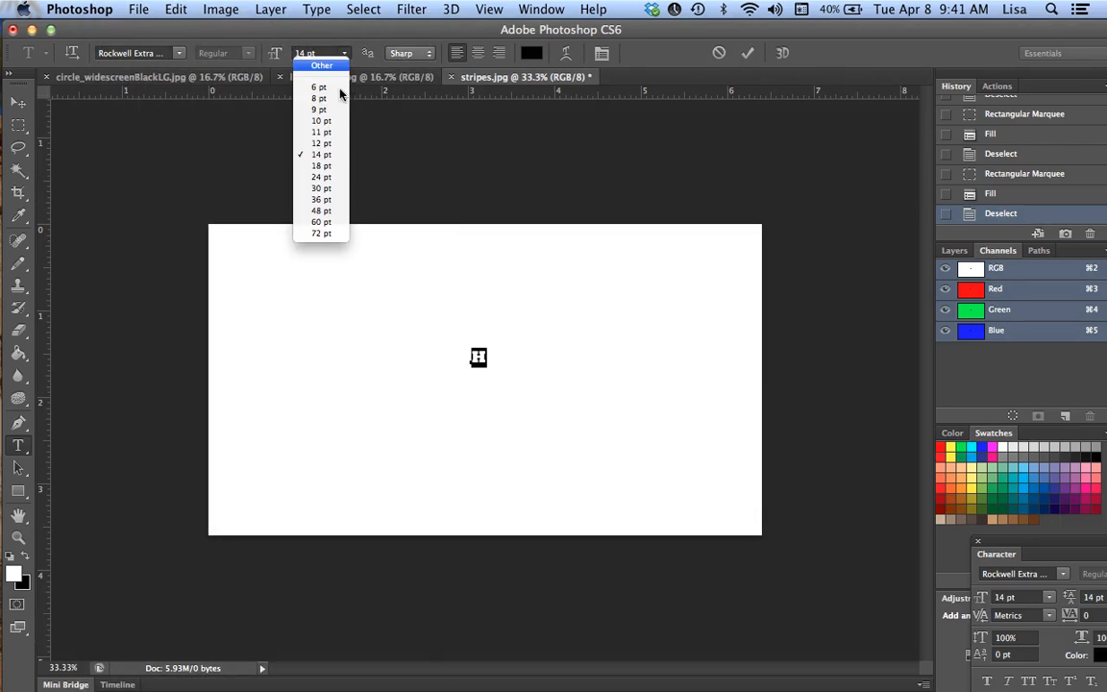
left_click(324, 233)
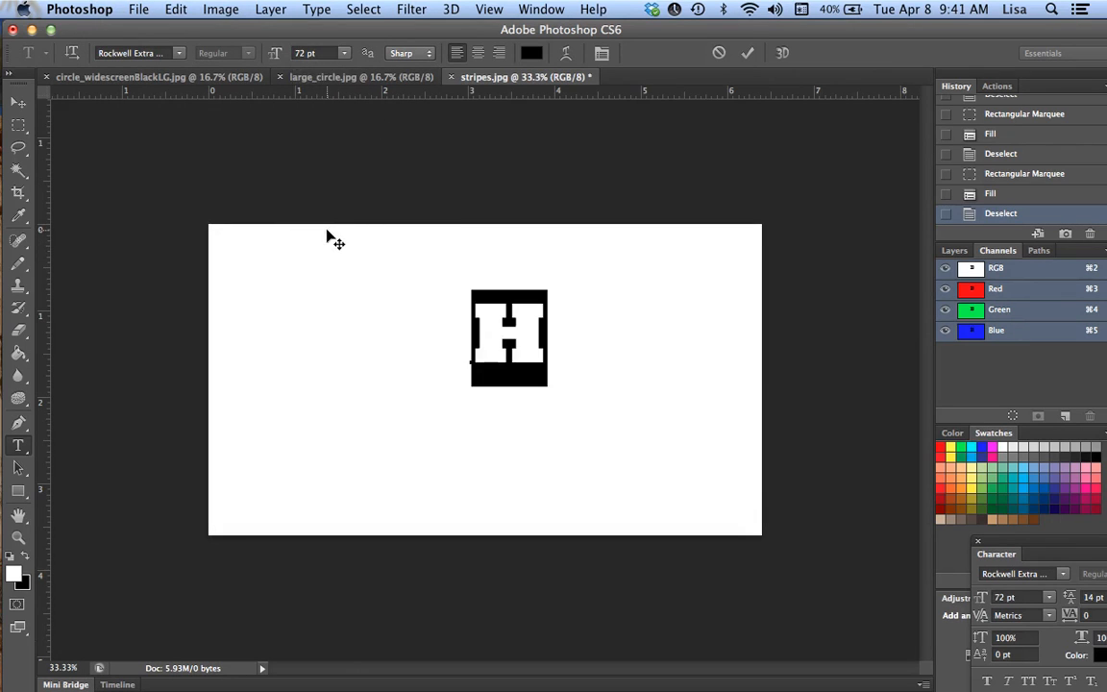
left_click(18, 102)
left_click_drag(528, 358, 502, 376)
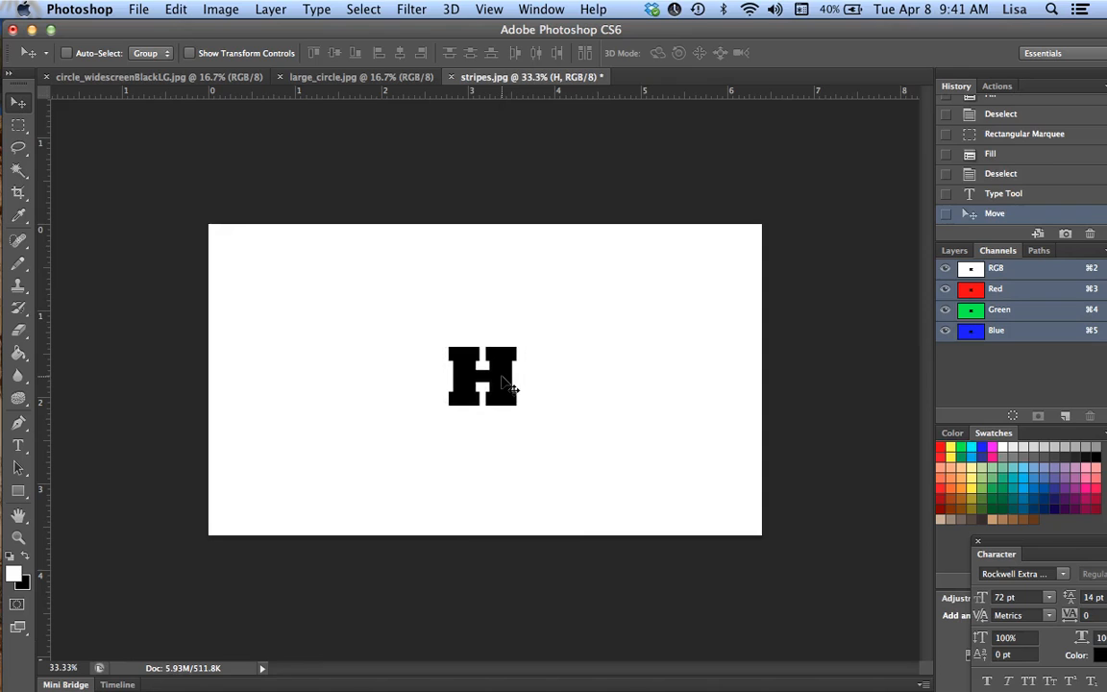
- Save the letter image as H.jpg in the motion folder in JPEG format, keeping the current JPEG options
key("super+shift+s")
type("H")
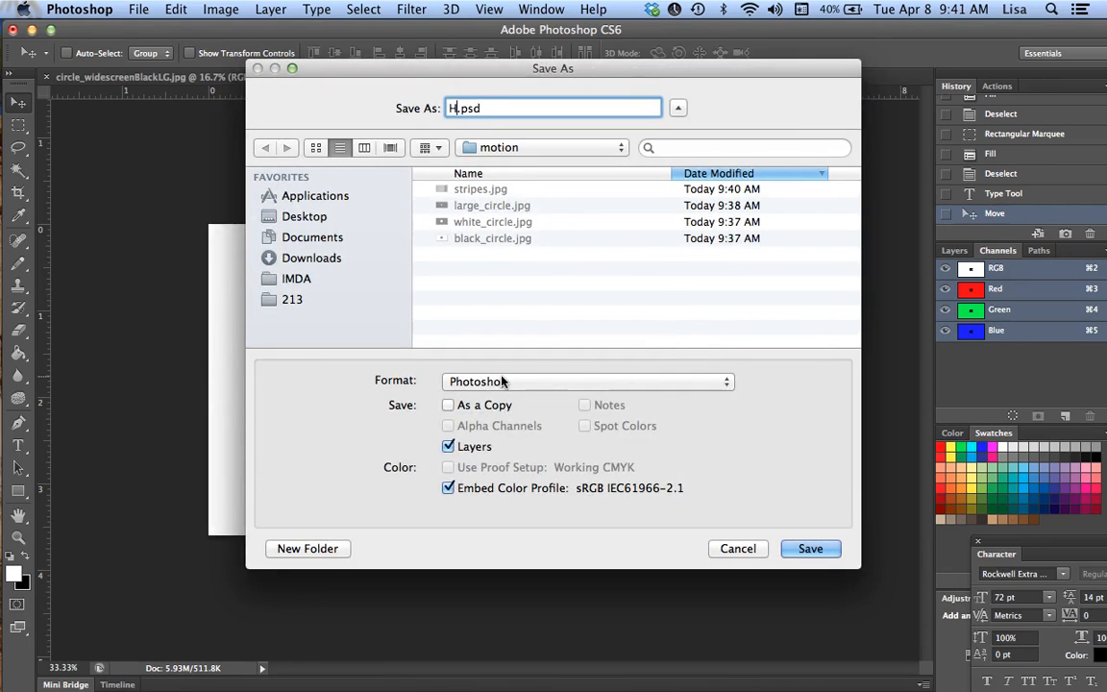
left_click(575, 383)
left_click(558, 499)
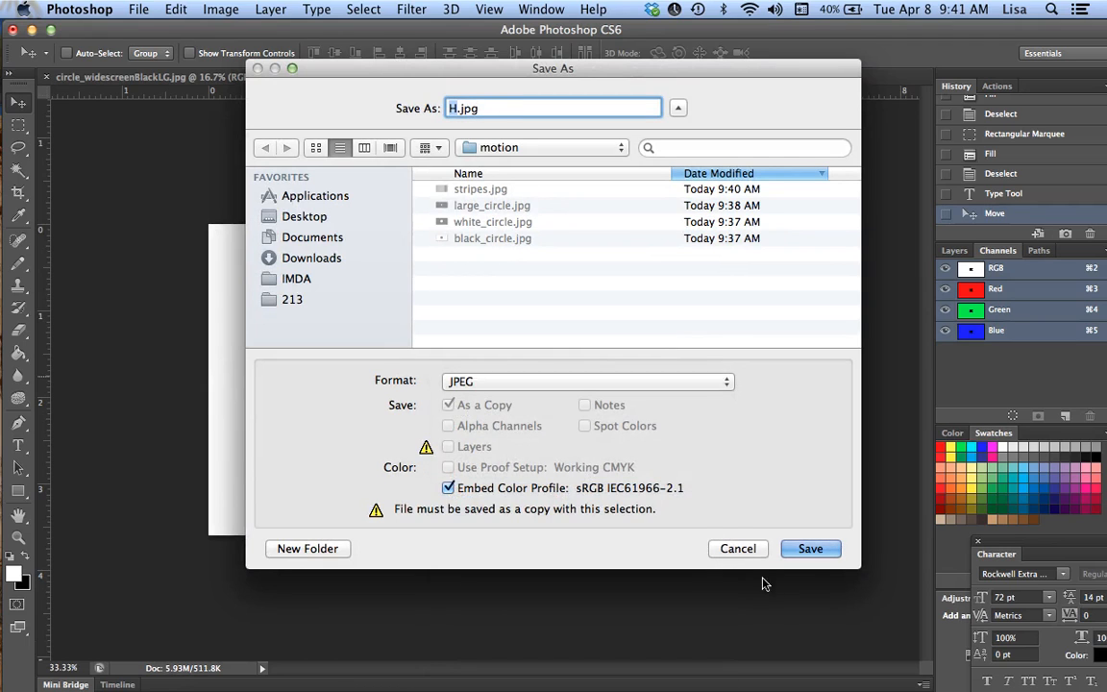
left_click(813, 549)
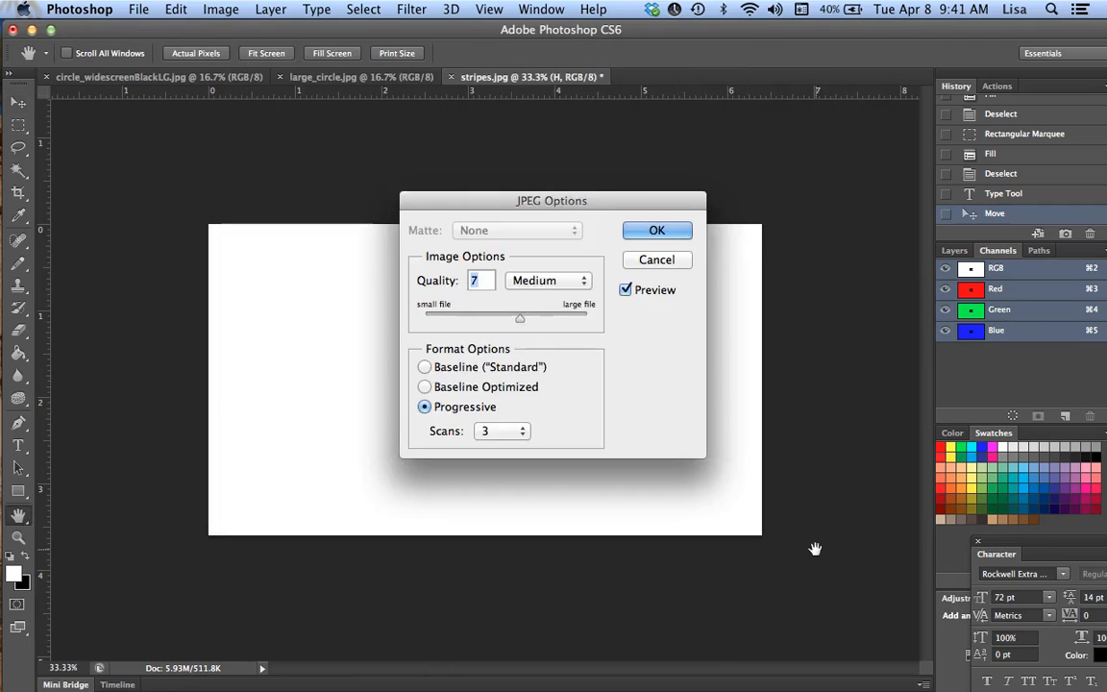
left_click(659, 232)
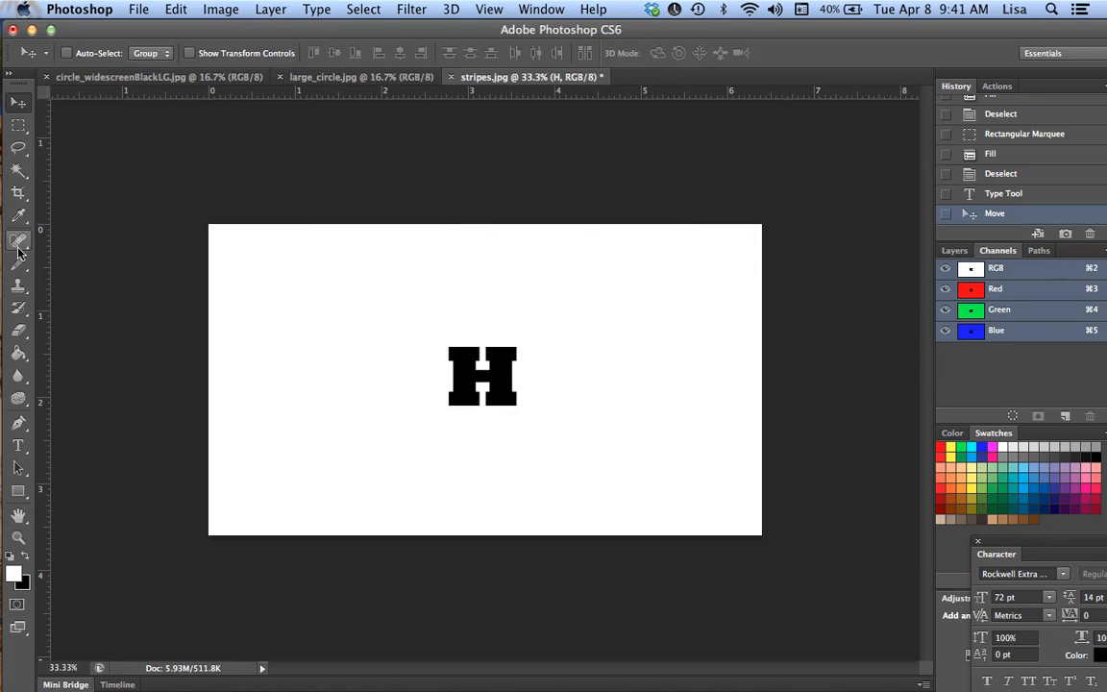
- Replace the letter H in the text layer with an E
left_click(18, 445)
left_click(470, 374)
left_click_drag(470, 374, 516, 377)
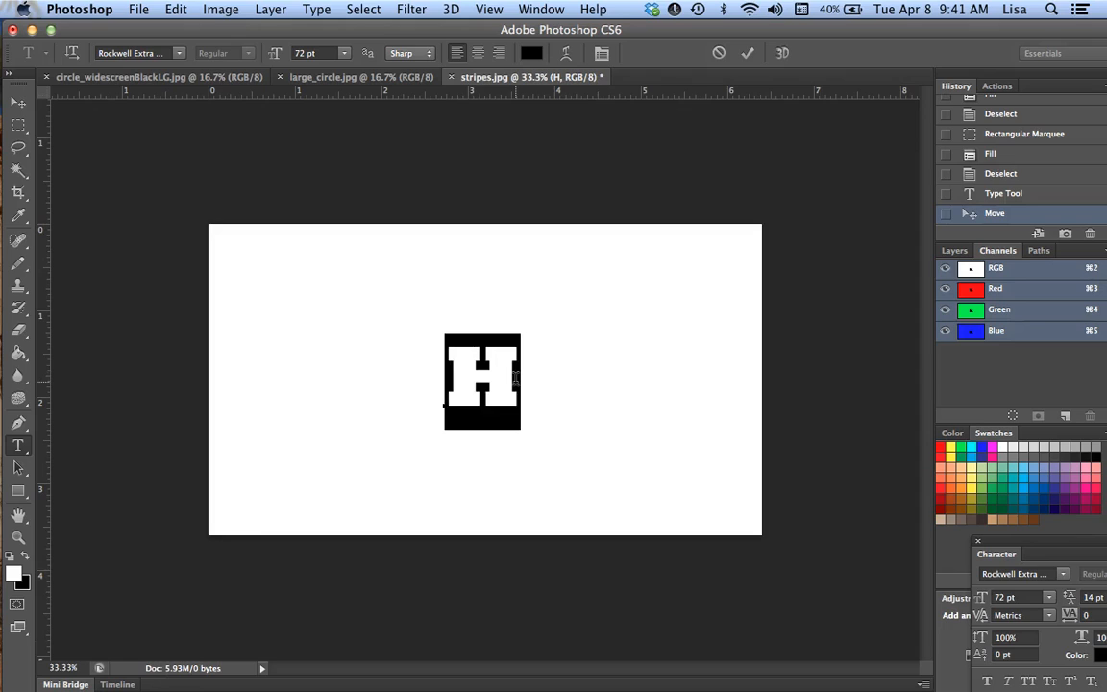
type("E")
key("super")
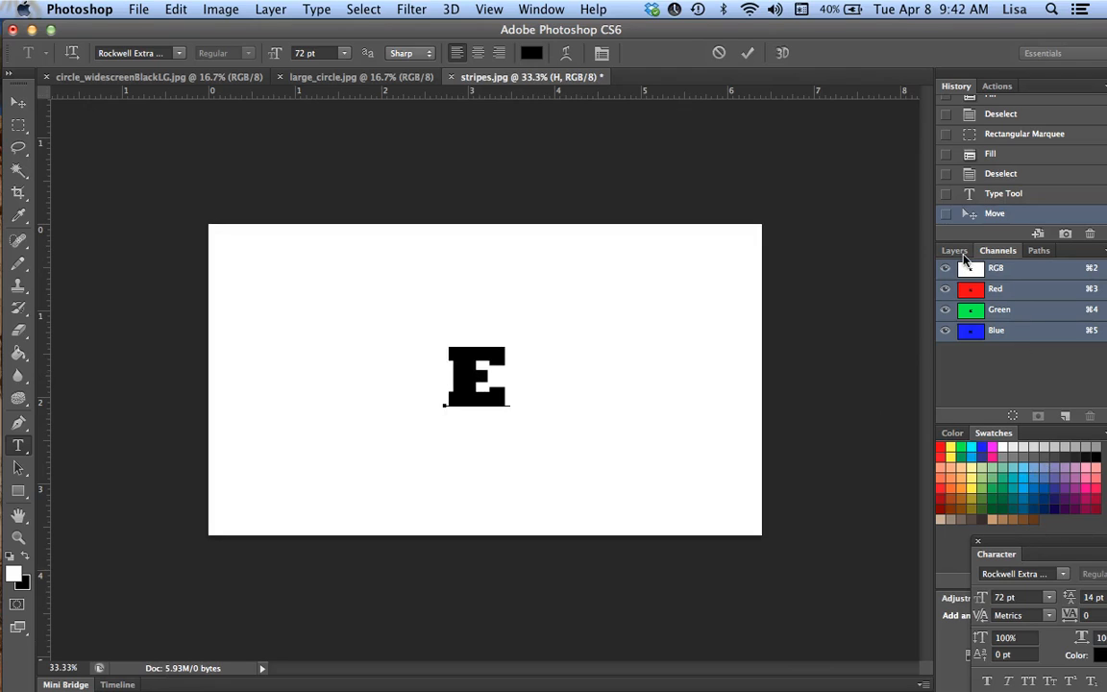
- Merge the letter's text layer down into the Background layer
left_click(955, 252)
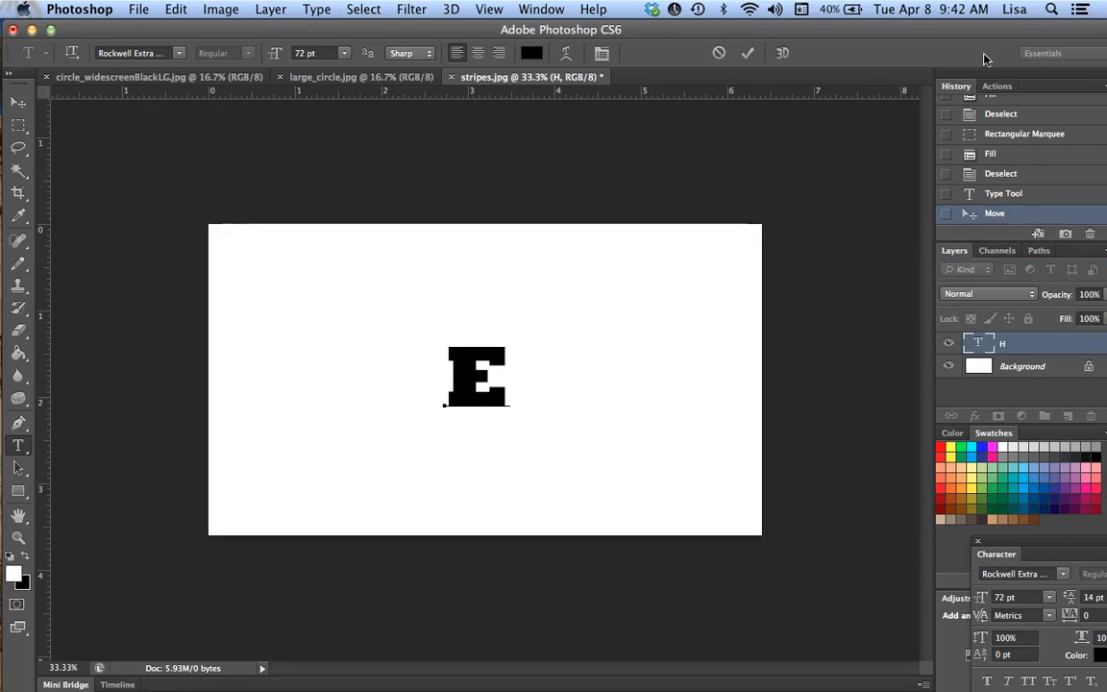
left_click_drag(971, 32, 955, 31)
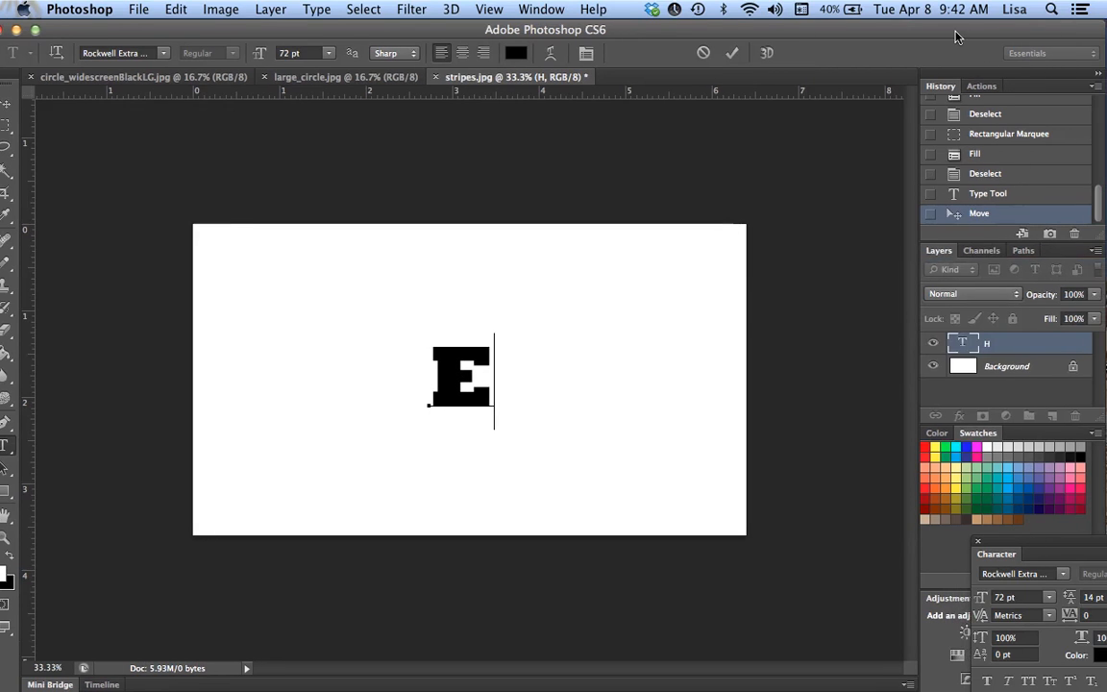
left_click(1094, 250)
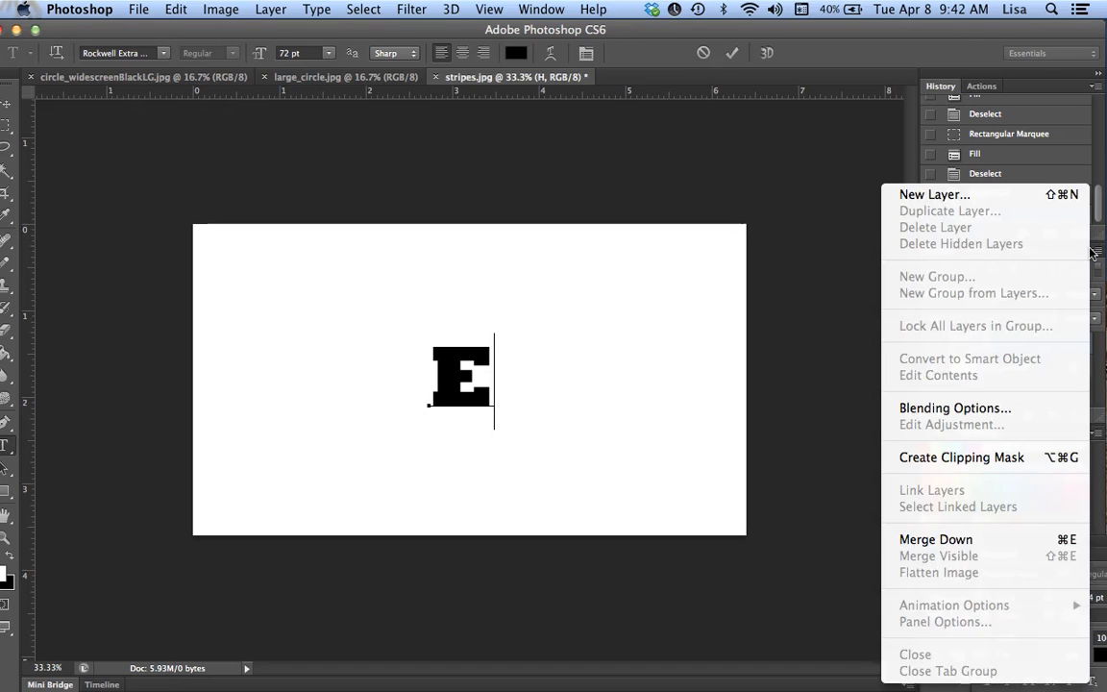
left_click(996, 543)
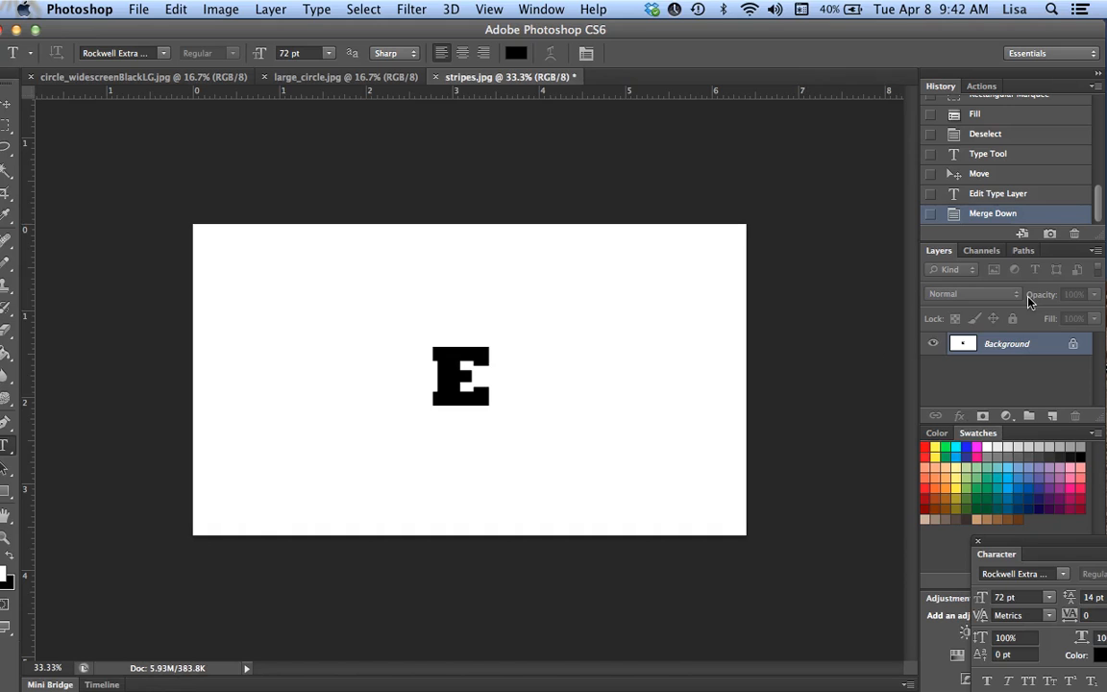
- Save the flattened letter image as E.jpg in the motion folder, keeping the JPEG format and its current options
key("super+shift+s")
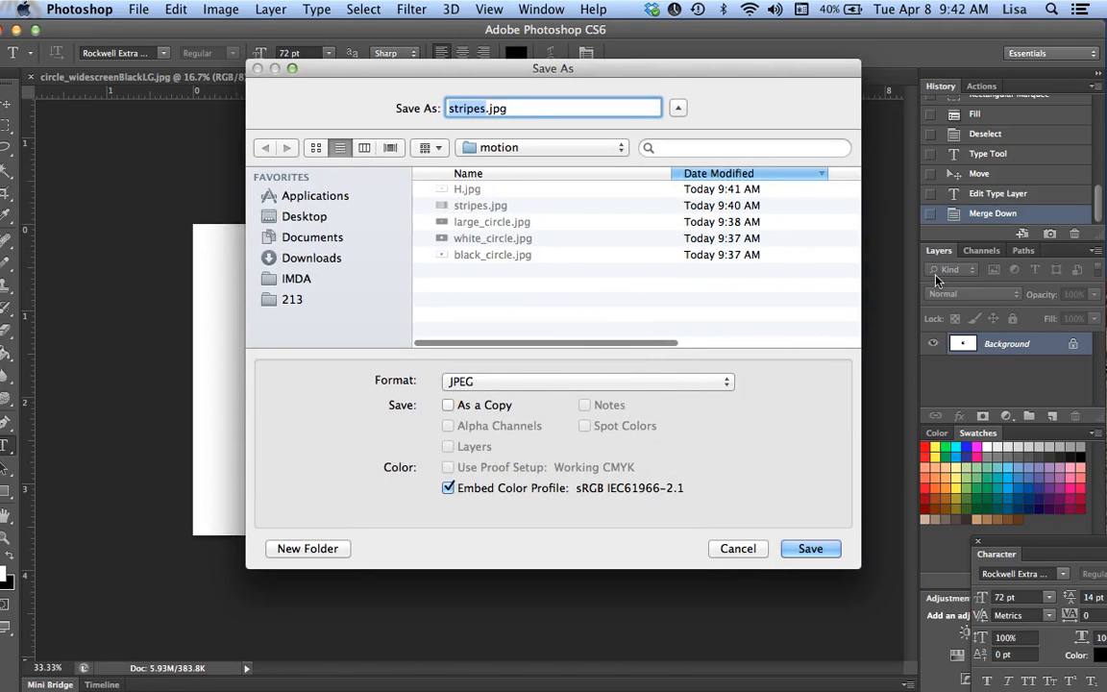
type("E")
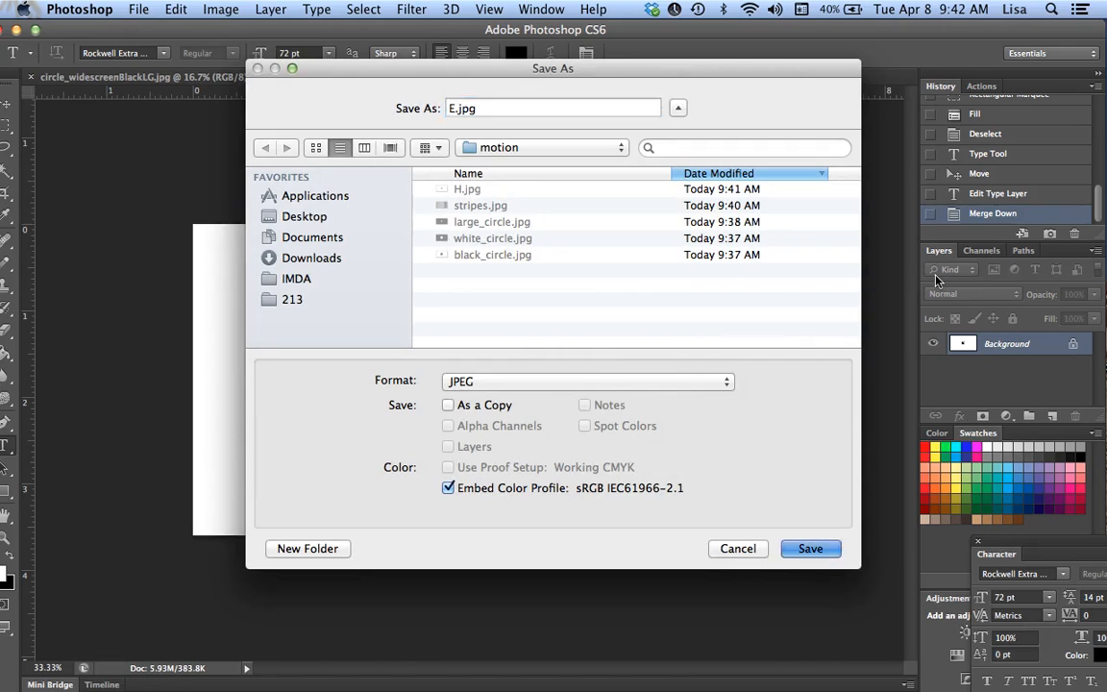
key("Return")
key("Return")
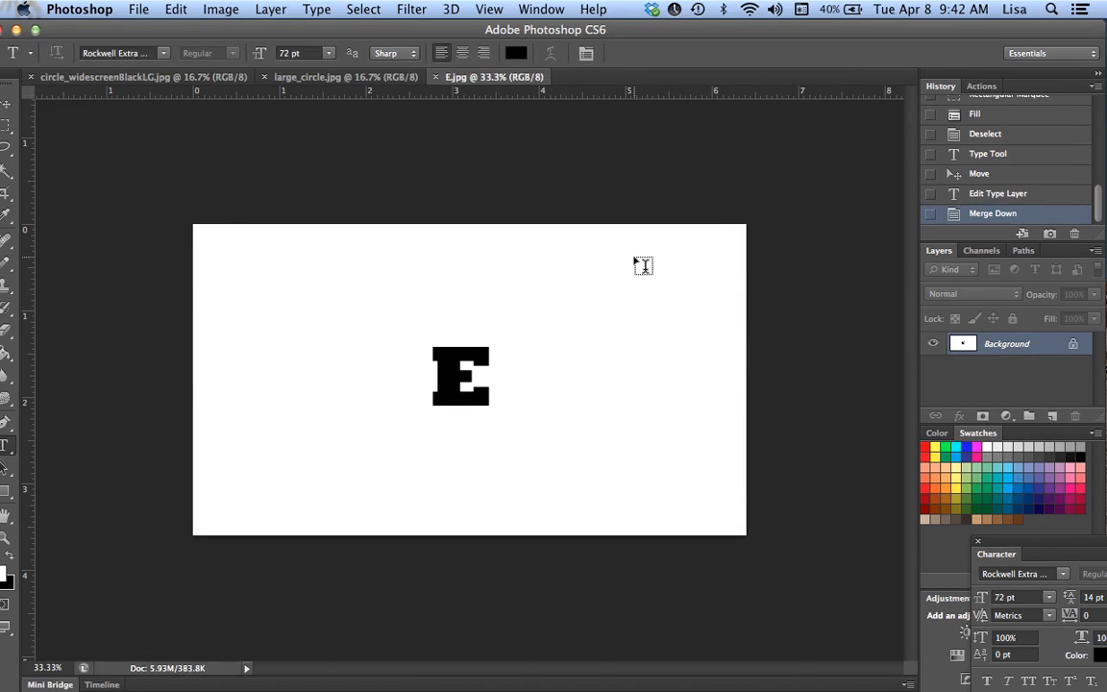
left_click_drag(116, 30, 134, 30)
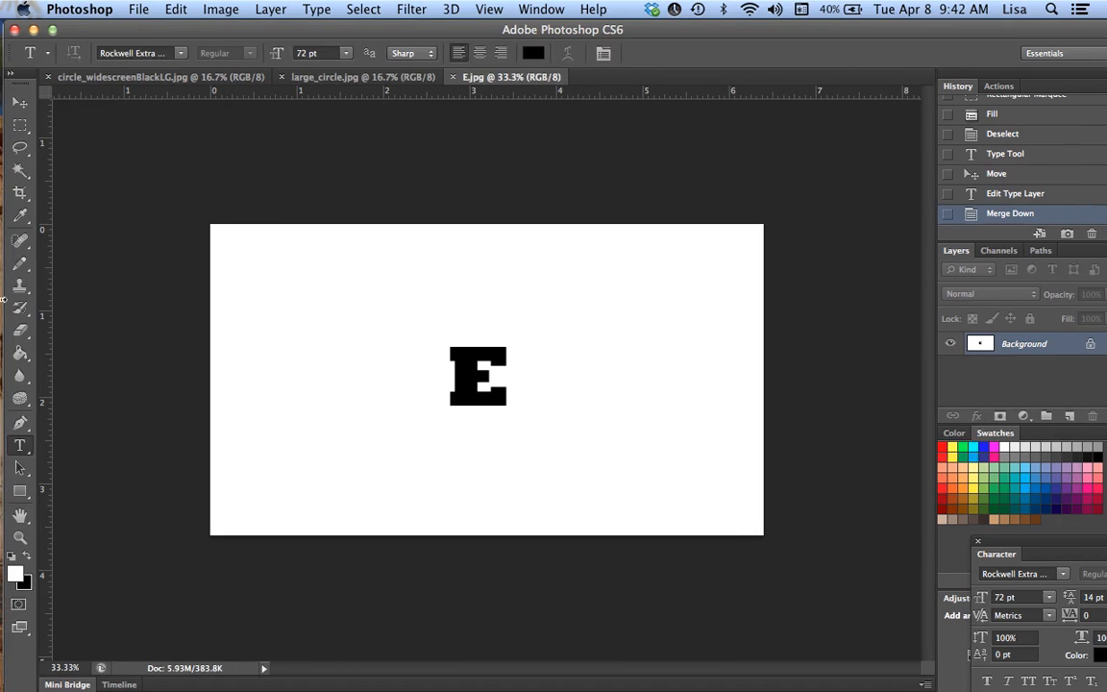
left_click_drag(442, 361, 496, 385)
key("Escape")
- Open H.jpg from the motion folder and discard the empty text layer started over its letter
key("super+o")
double_click(468, 173)
left_click_drag(479, 377, 535, 376)
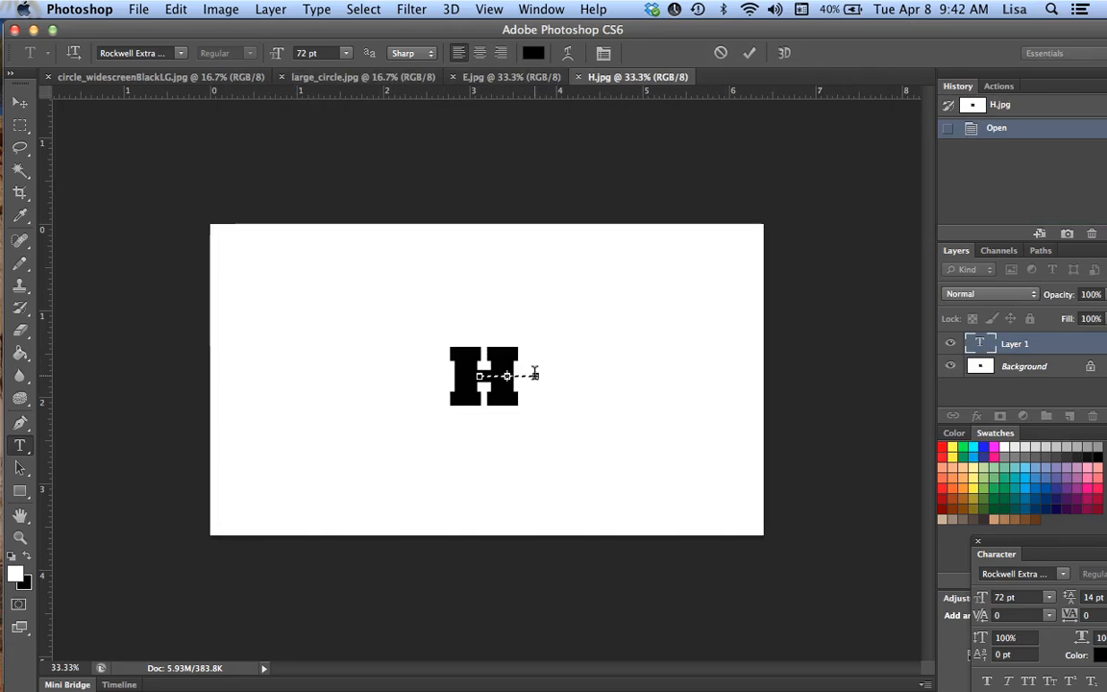
key("Escape")
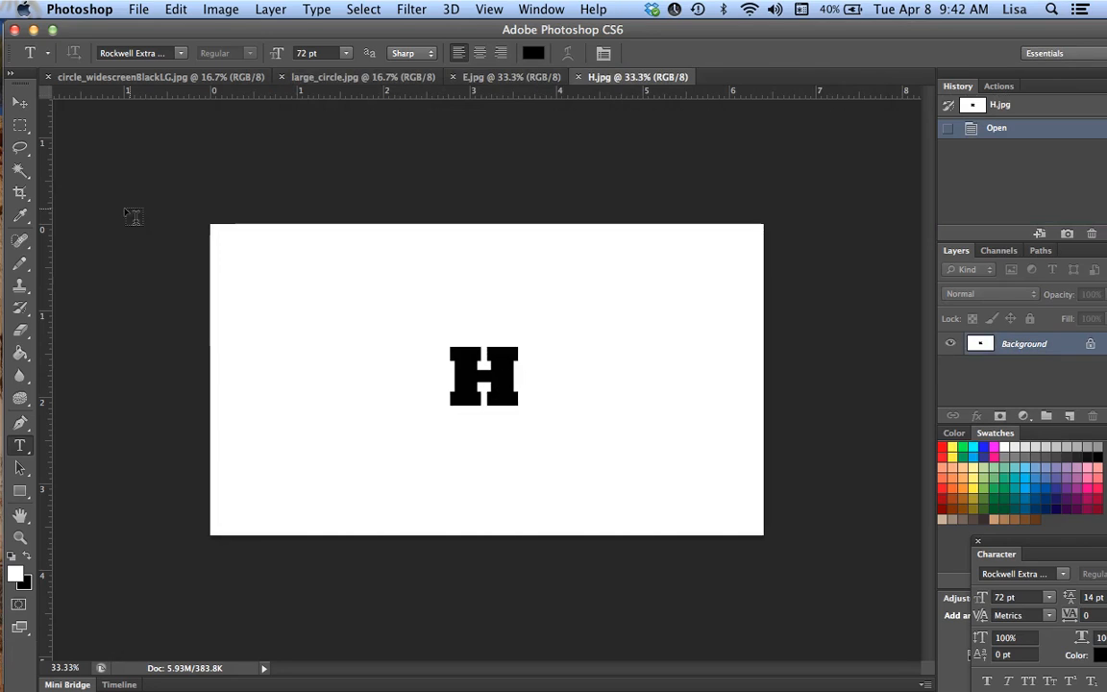
- Erase the letter H by filling a rectangular selection around it with the white foreground color, then deselect
left_click(20, 125)
mouse_move(440, 344)
left_mouse_down()
mouse_move(506, 371)
mouse_move(531, 413)
left_mouse_up()
key("alt+BackSpace")
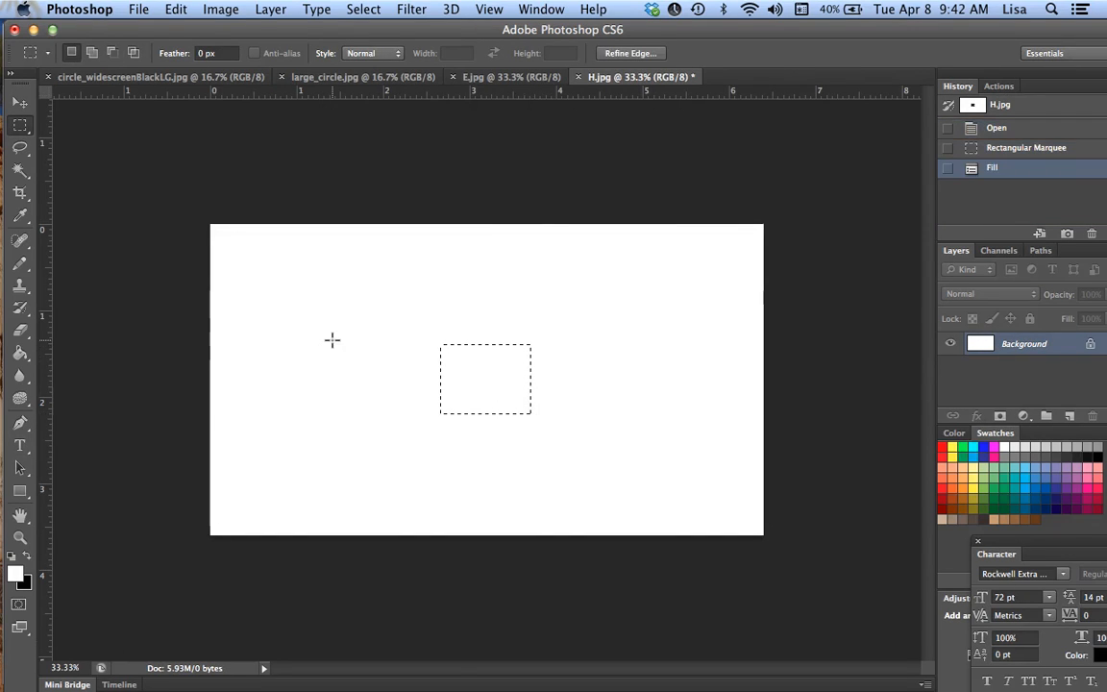
key("super+d")
- Add a black letter L in 72 pt Rockwell Extra Bold and move it to the center of the canvas
left_click(20, 444)
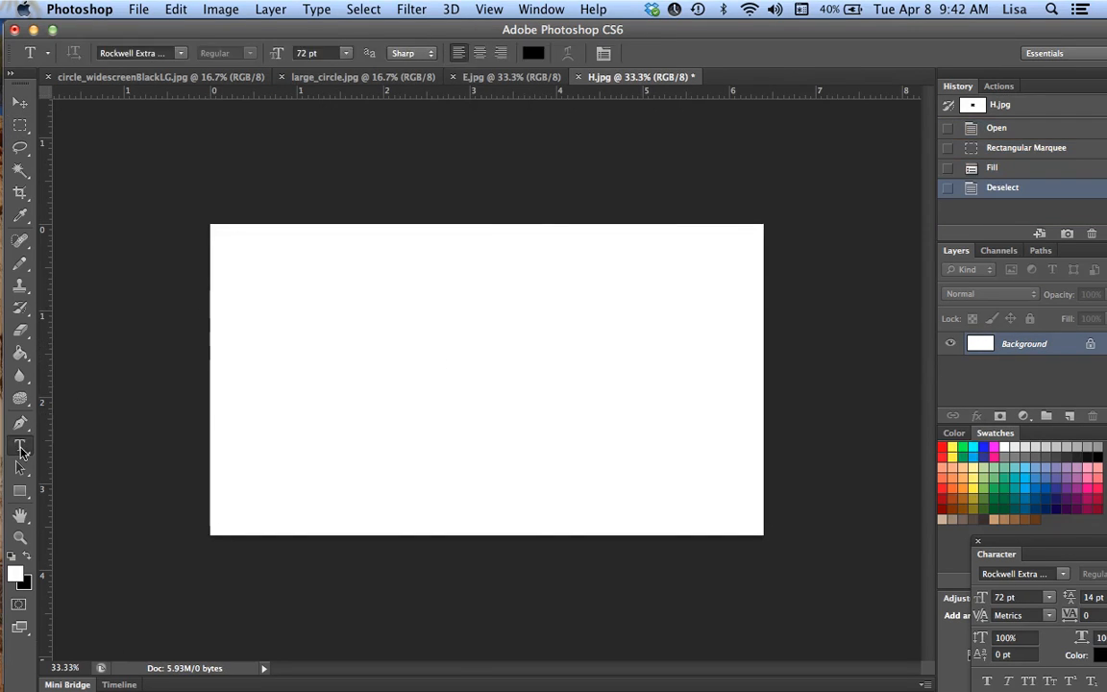
left_click(469, 370)
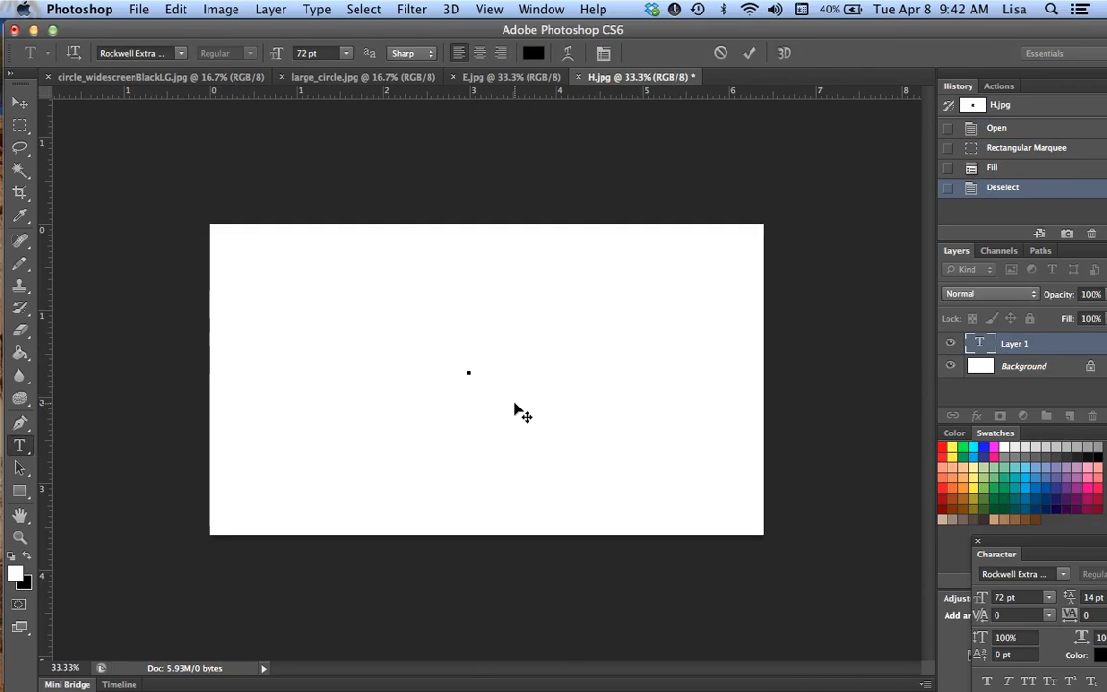
type("L")
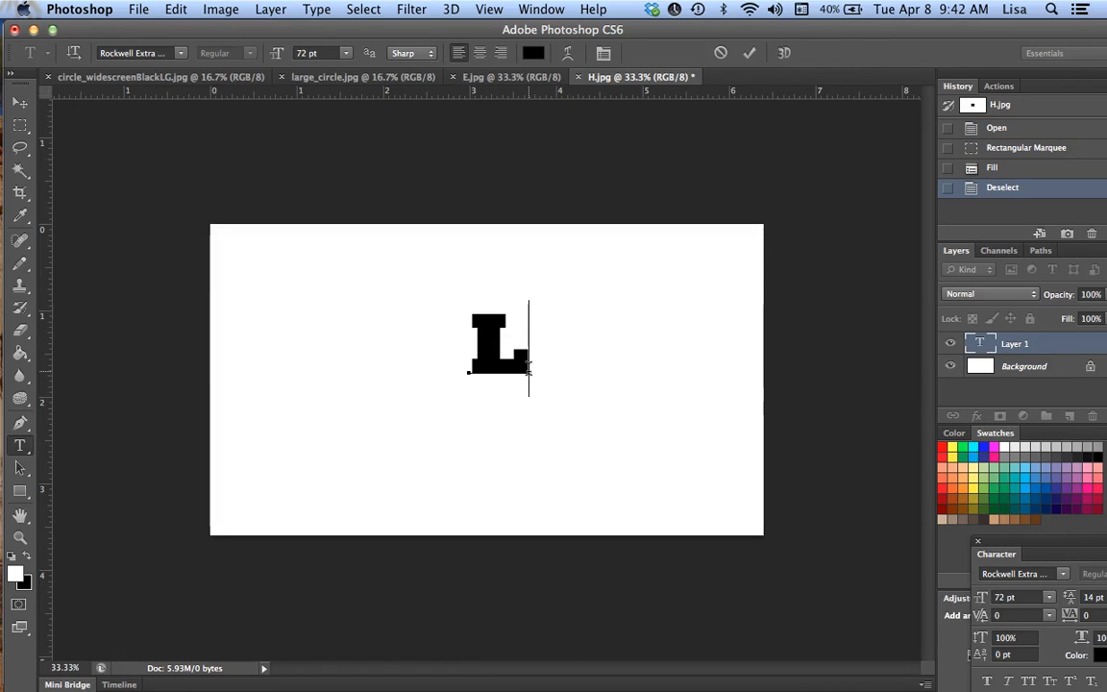
left_click(20, 101)
left_click_drag(475, 358, 461, 394)
- Save the letter L image as L.jpg in the motion folder, choosing the JPEG format and accepting the current JPEG options
key("super+shift+s")
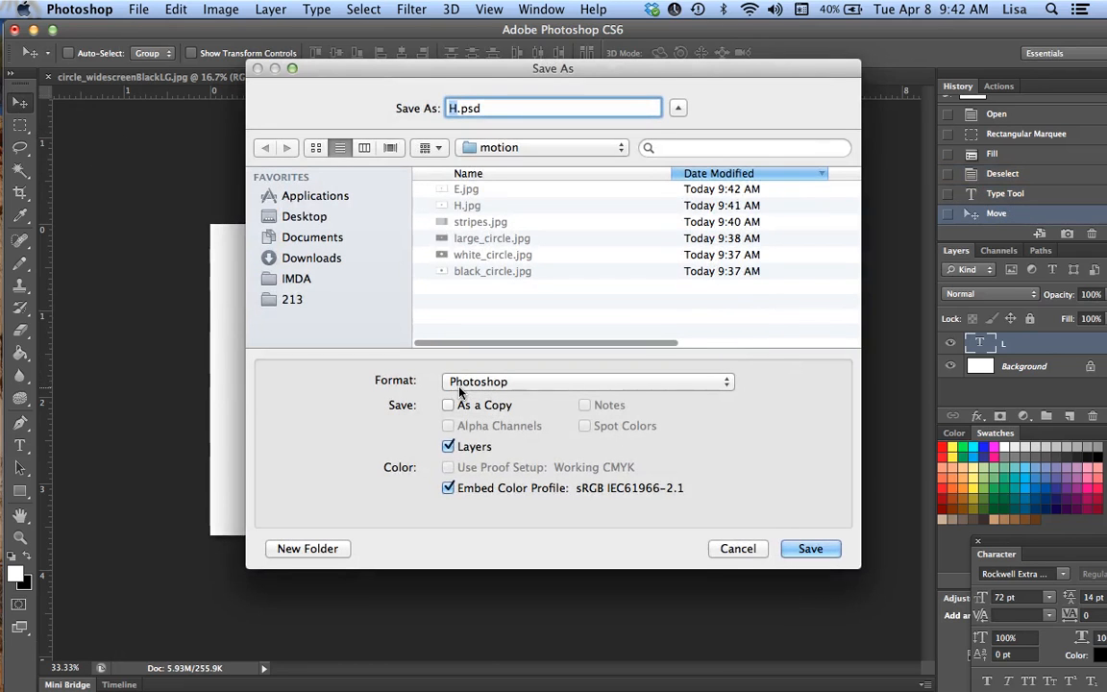
left_click(484, 382)
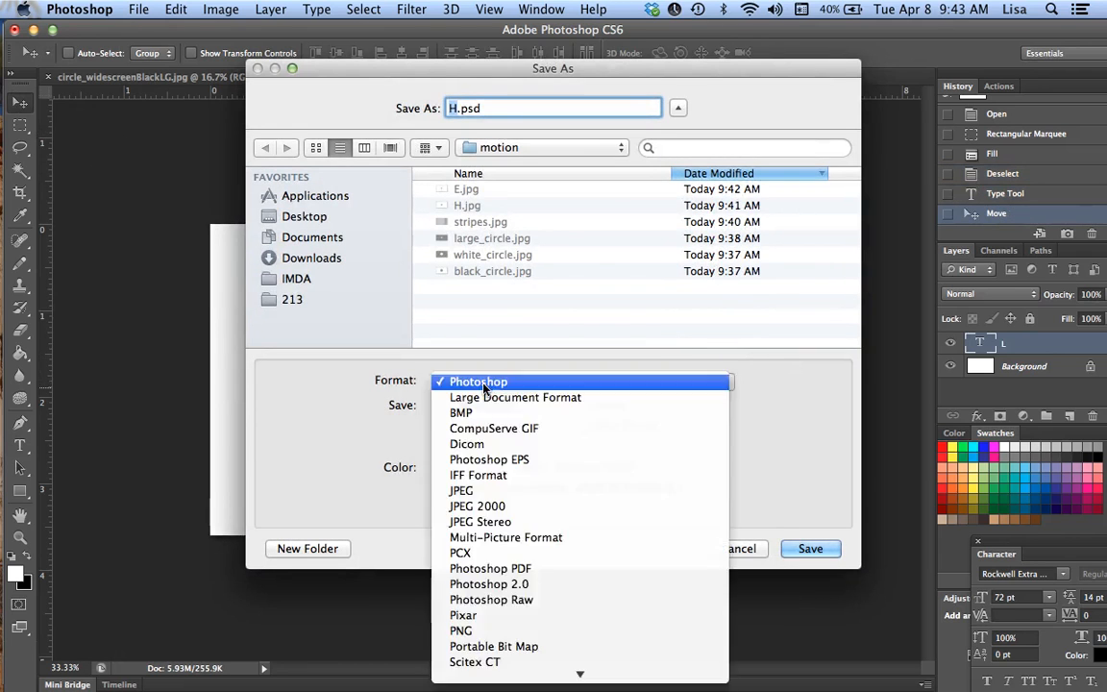
left_click(479, 491)
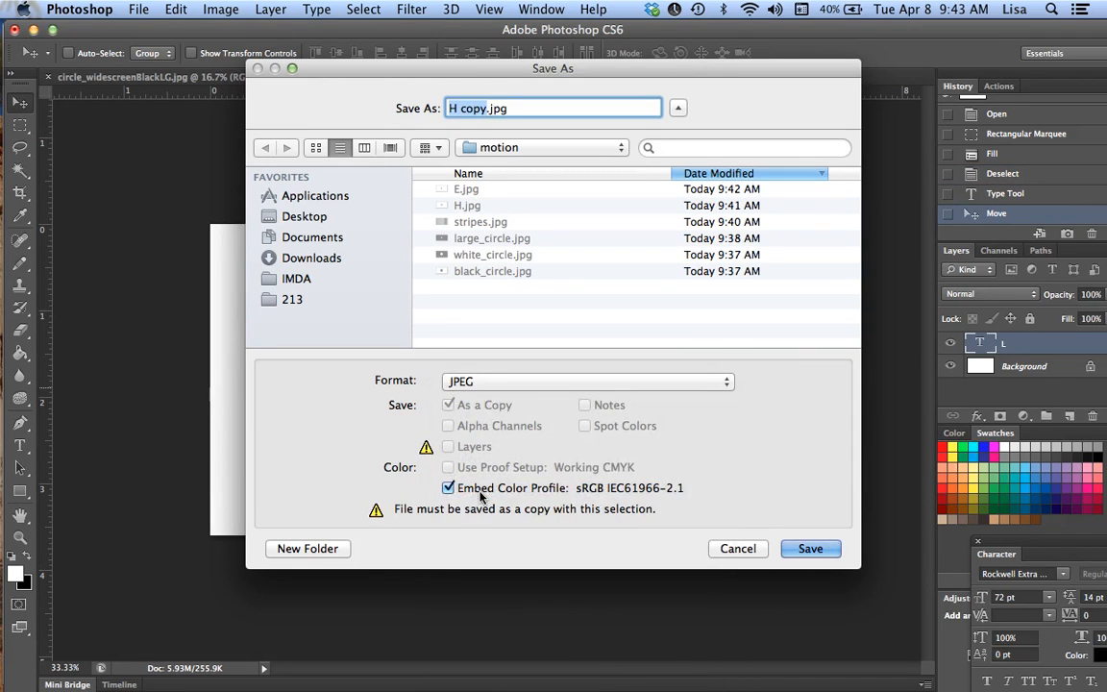
type("L")
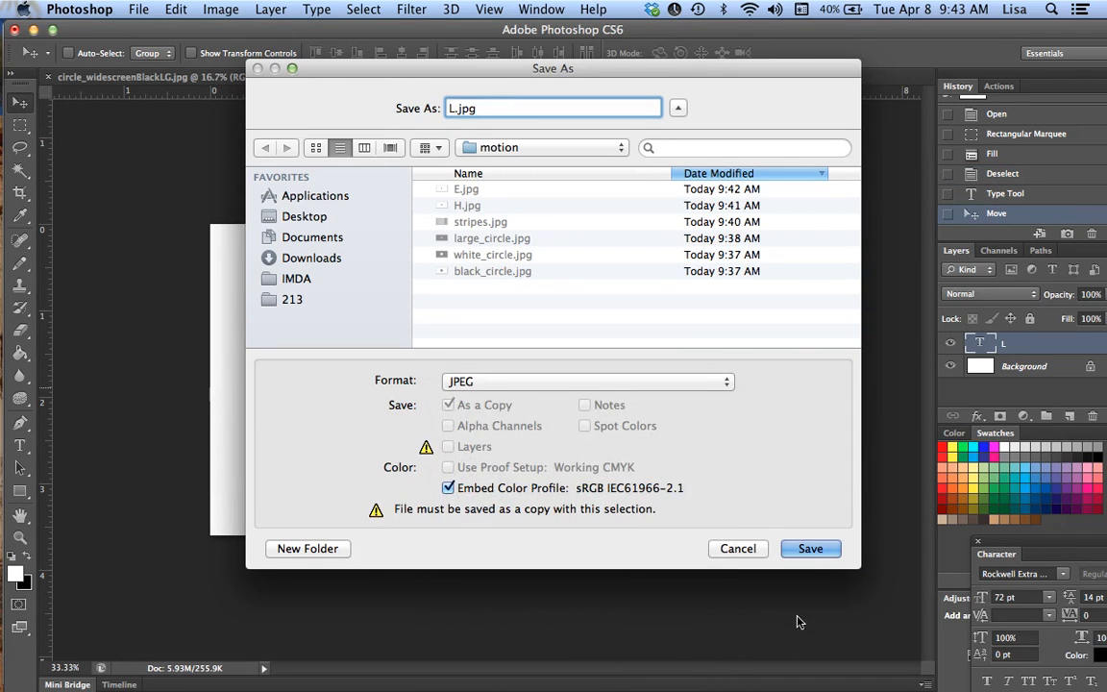
left_click(809, 548)
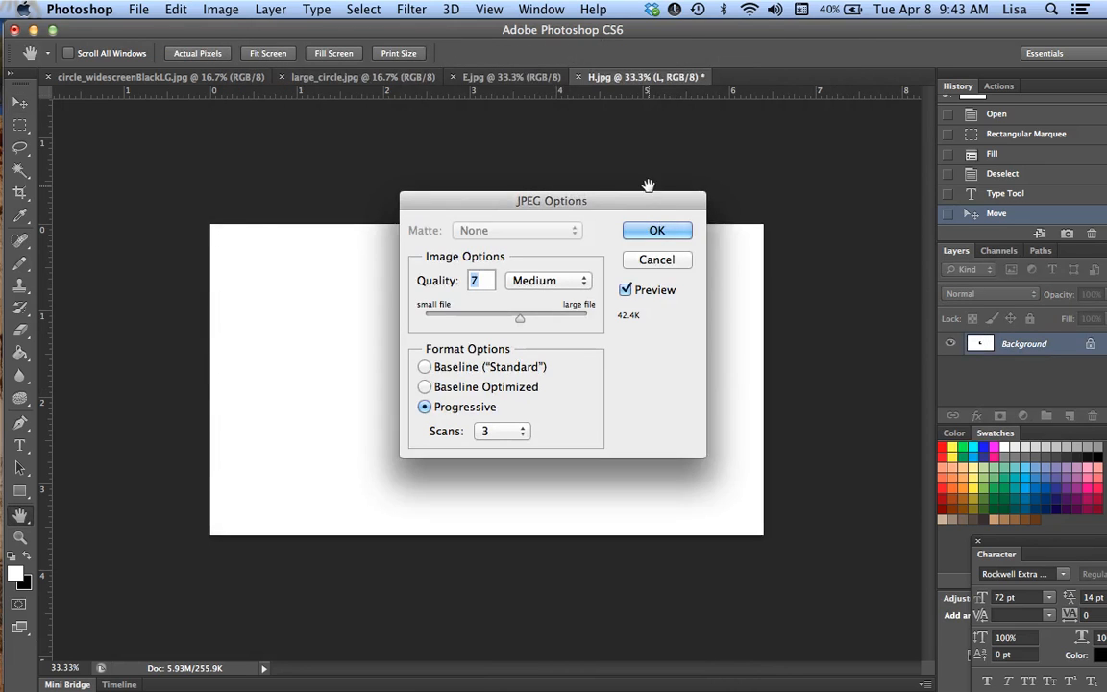
left_click(650, 233)
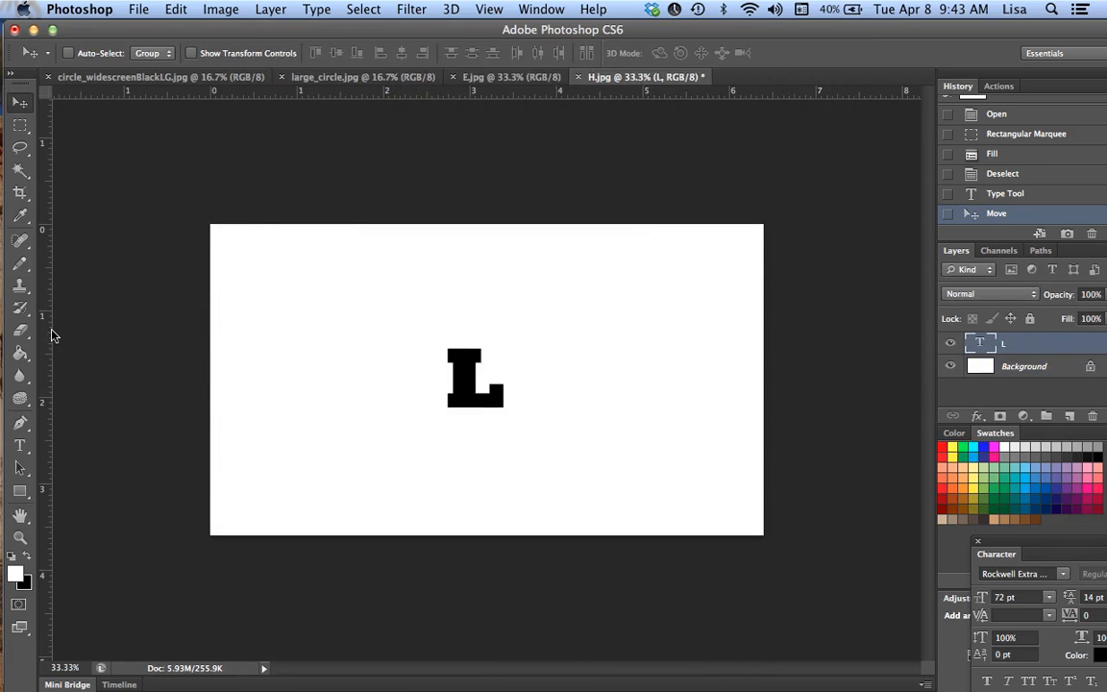
- Replace the letter L in the text layer with the letter O
left_click(20, 446)
left_click_drag(445, 389, 500, 392)
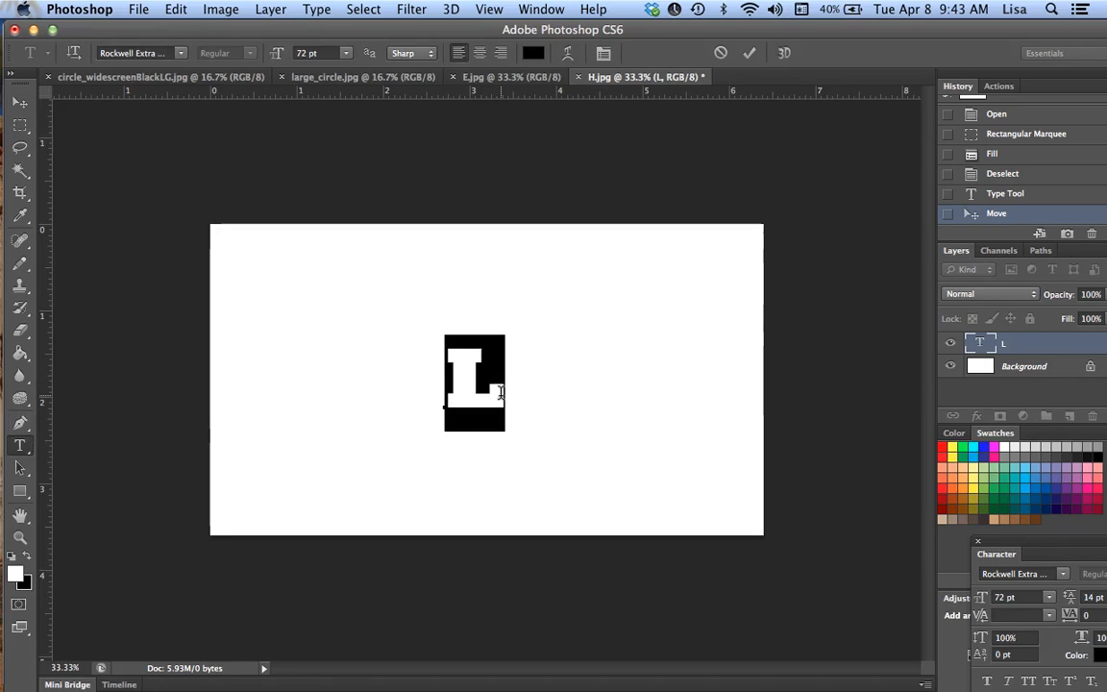
type("O")
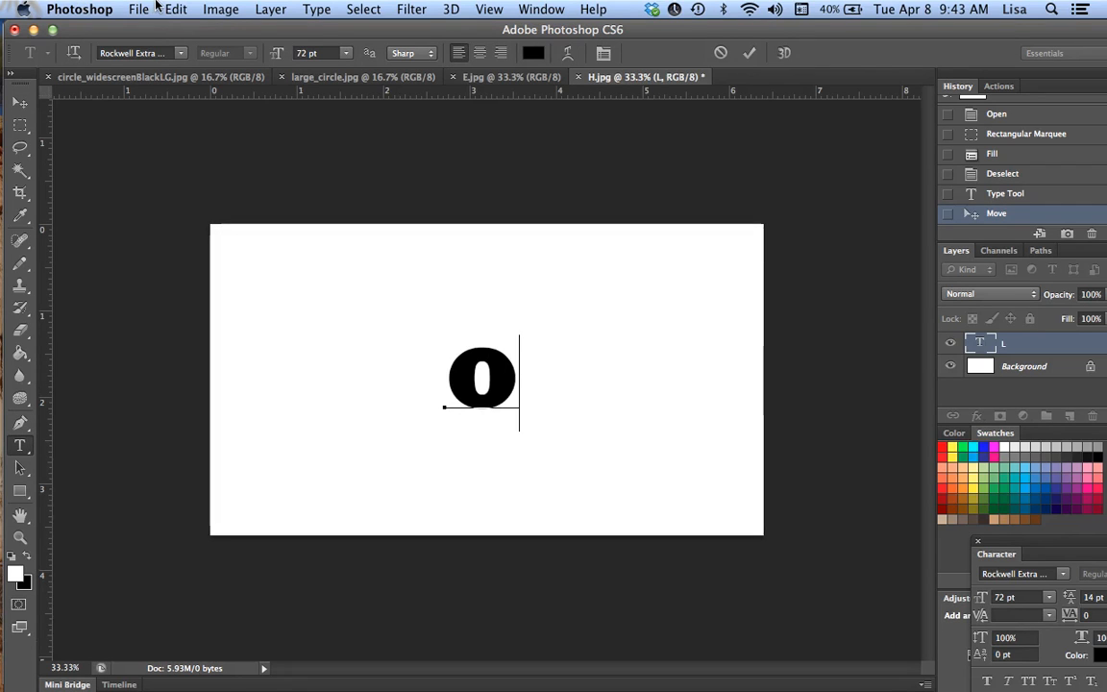
- Save the letter O image as O.jpg in the motion folder, choosing the JPEG format and accepting the current JPEG options
key("shift+super+s")
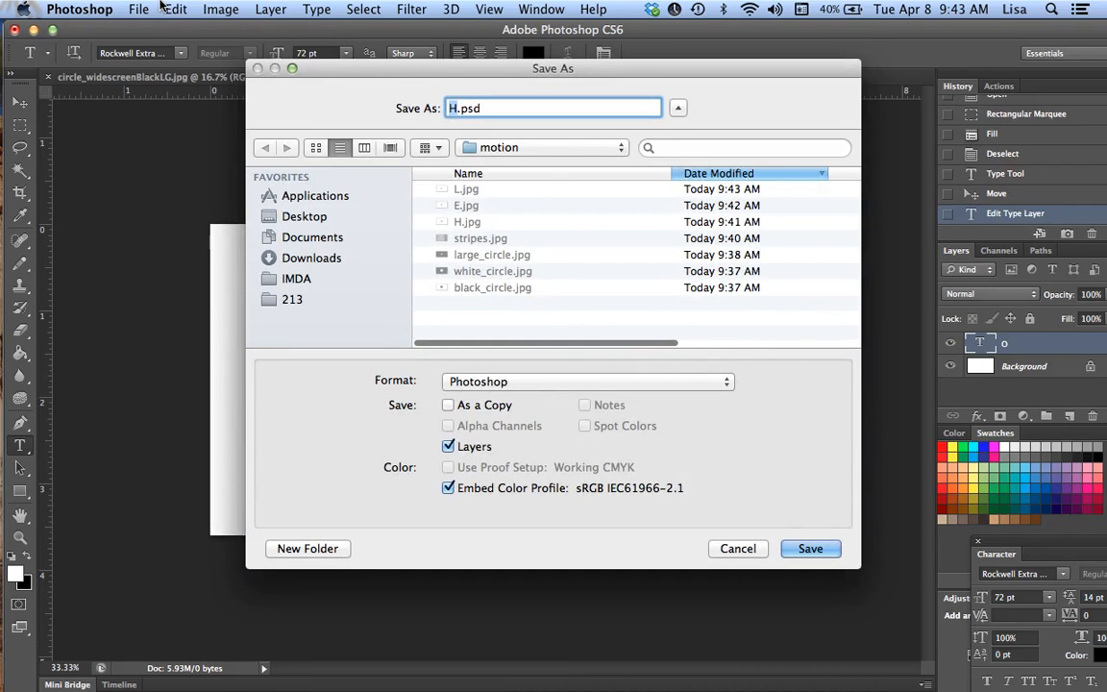
type("O")
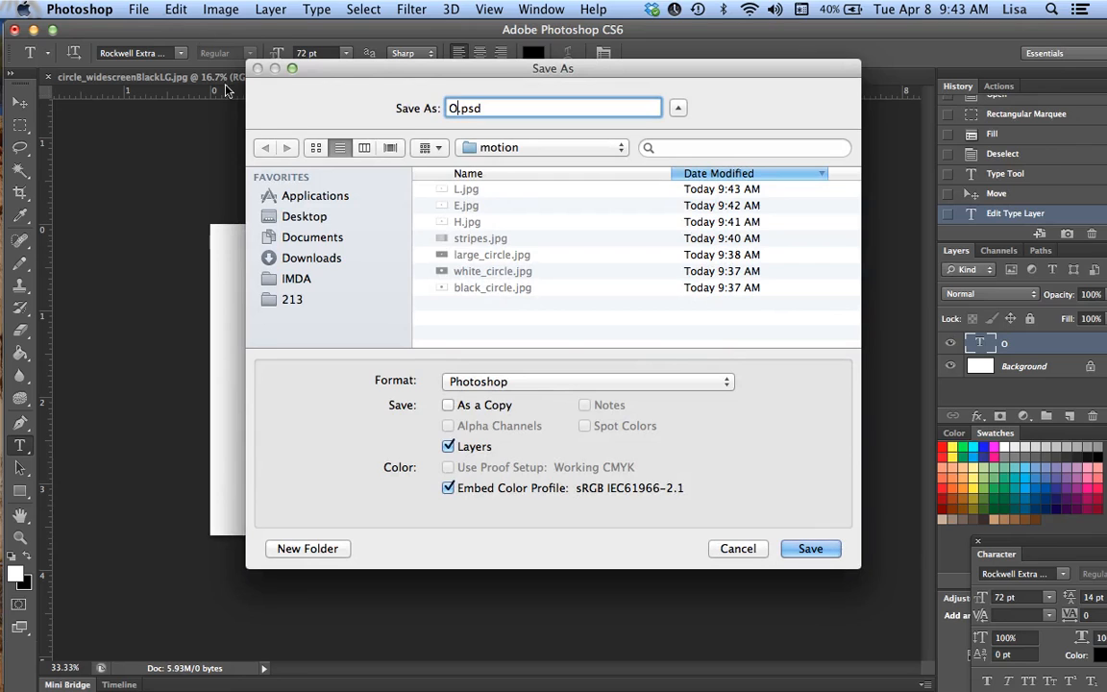
left_click(568, 384)
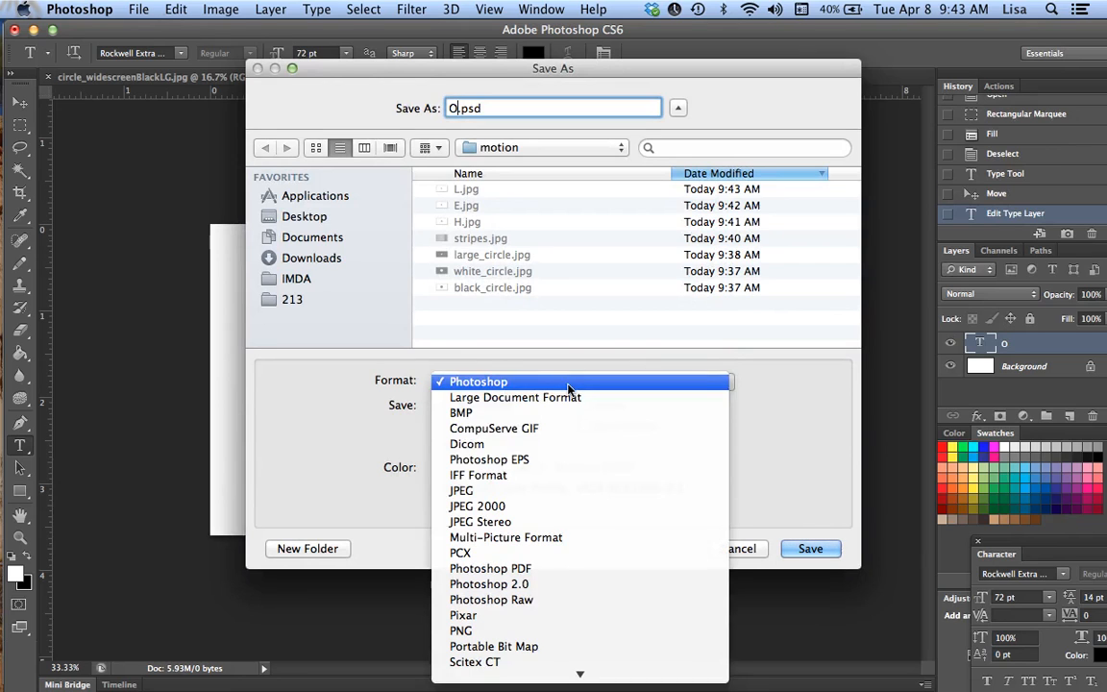
left_click(565, 491)
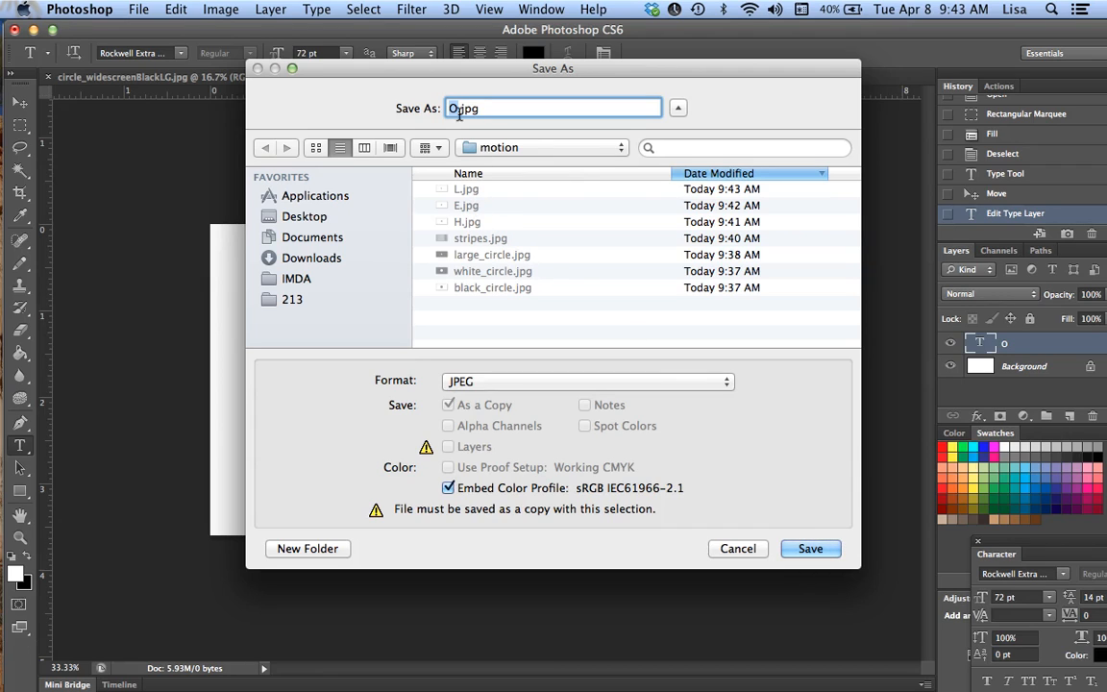
left_click(810, 547)
key("Return")
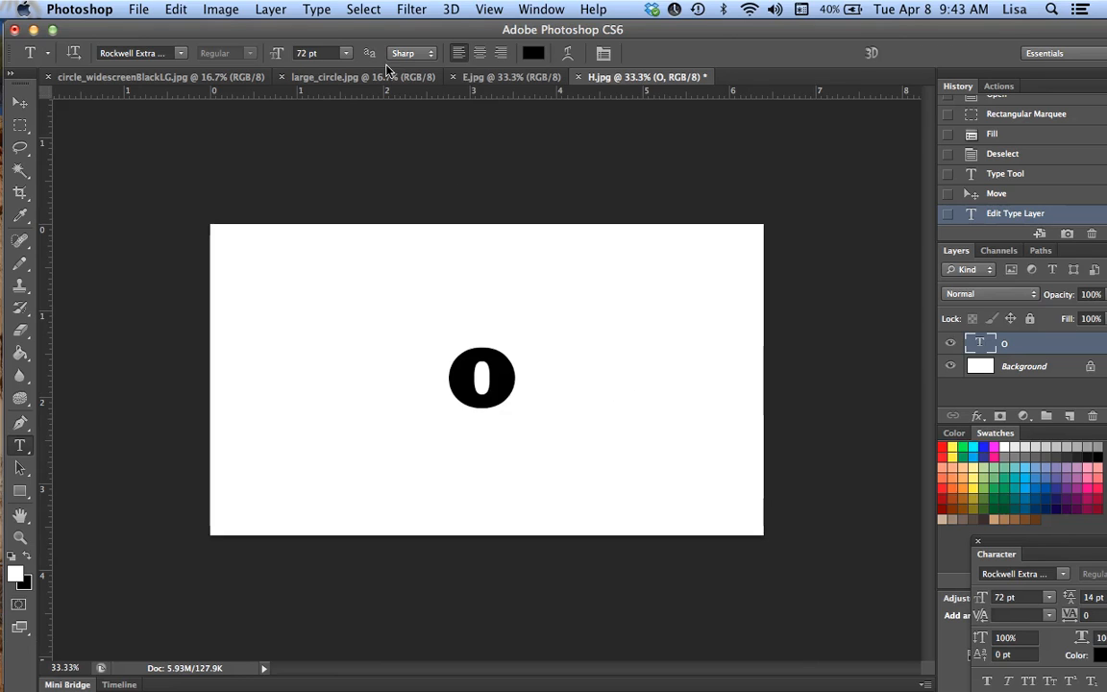
- Open kids_trees.jpg from the images folder inside DEMO in Exercise_Support_Handouts
left_click(535, 7)
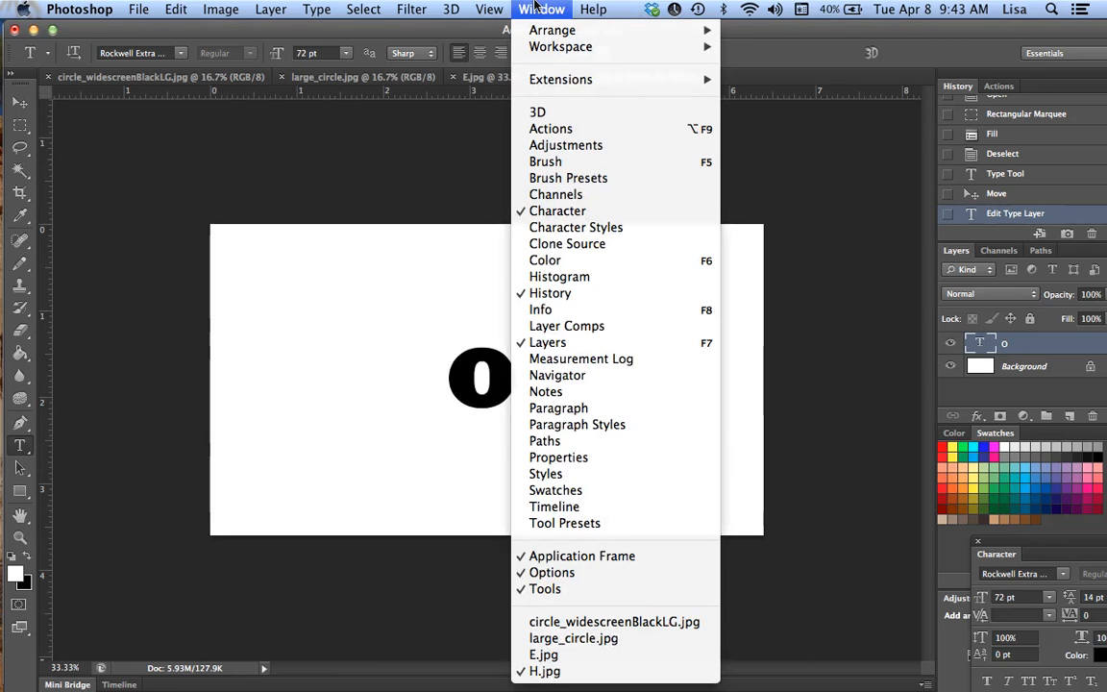
left_click(437, 626)
key("super+o")
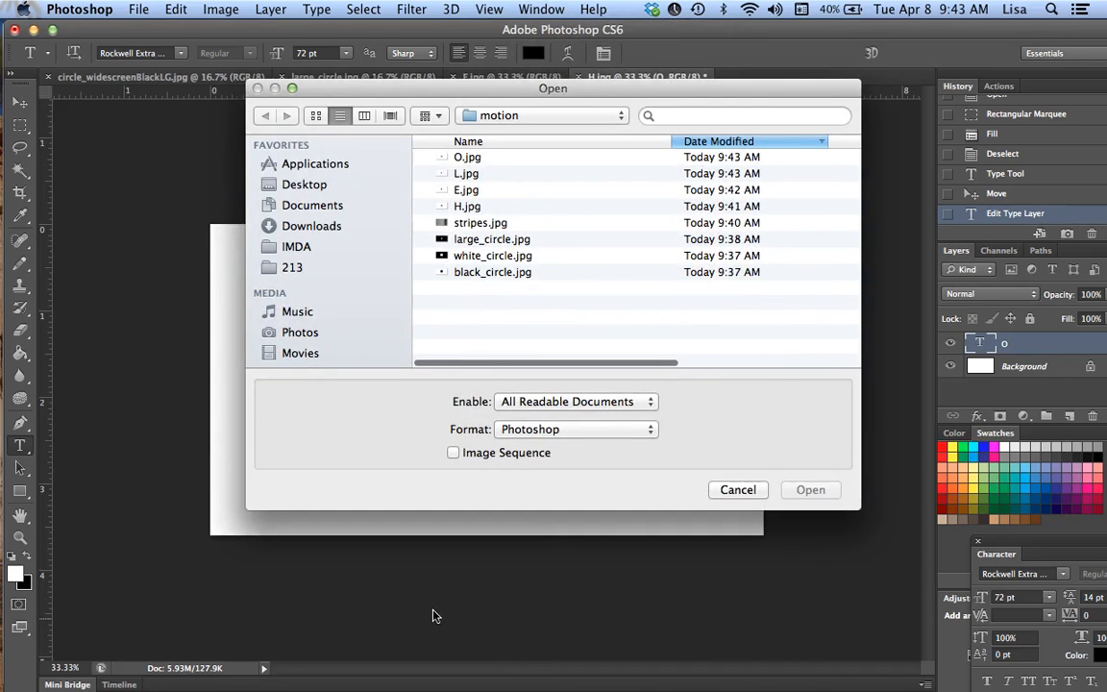
left_click(534, 116)
left_click(527, 135)
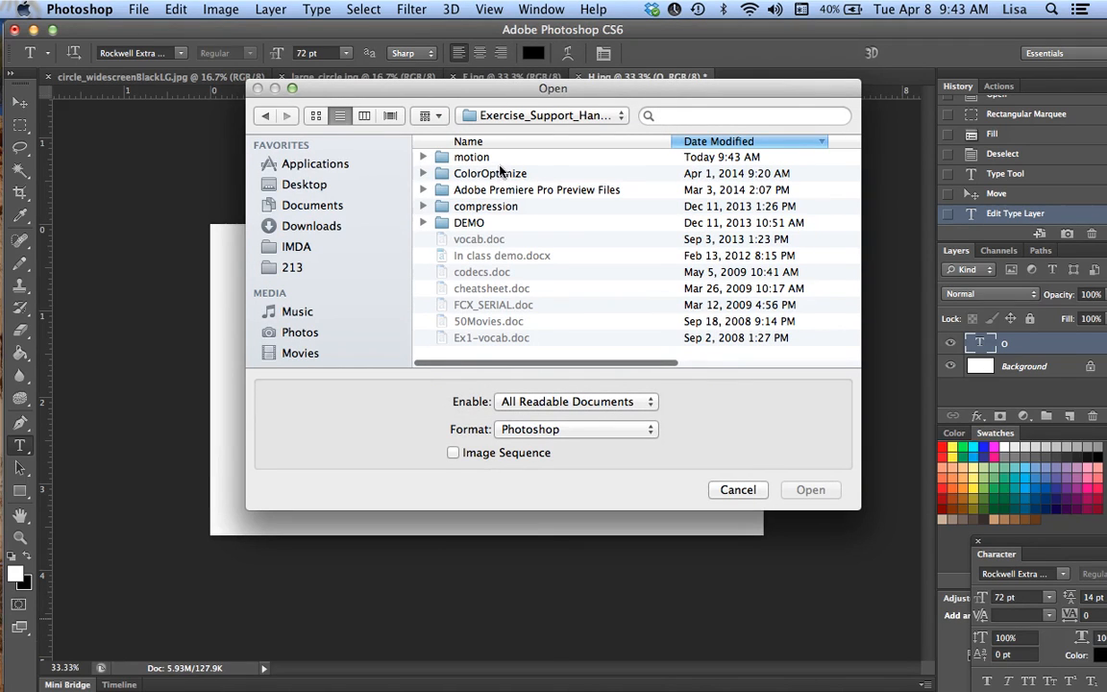
double_click(485, 223)
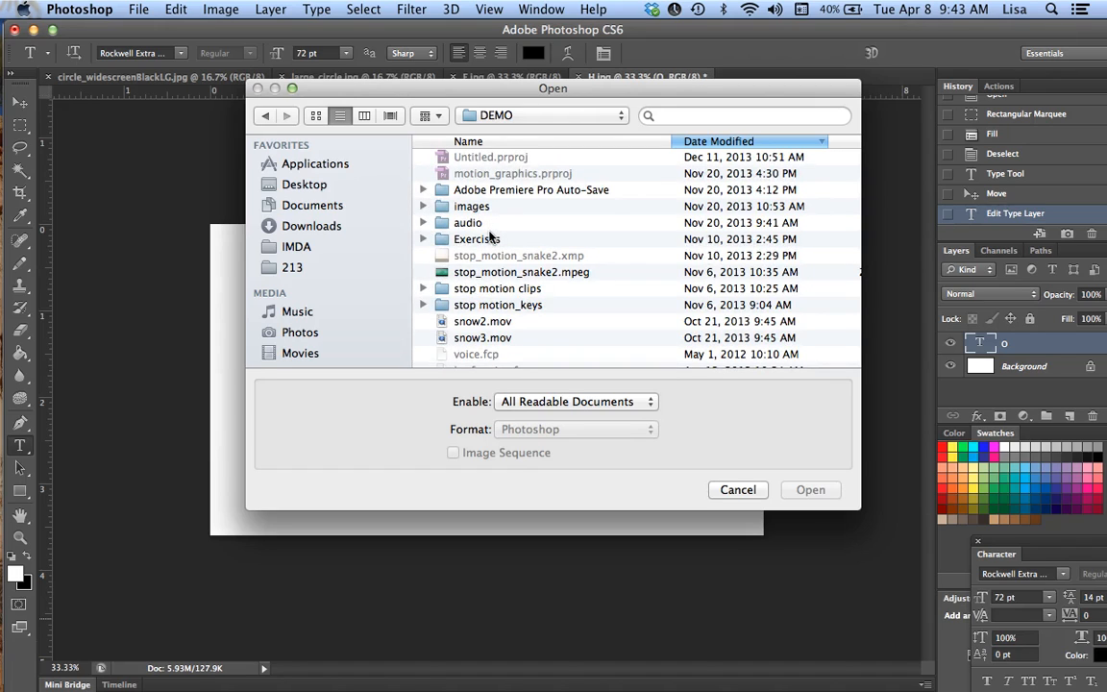
double_click(479, 207)
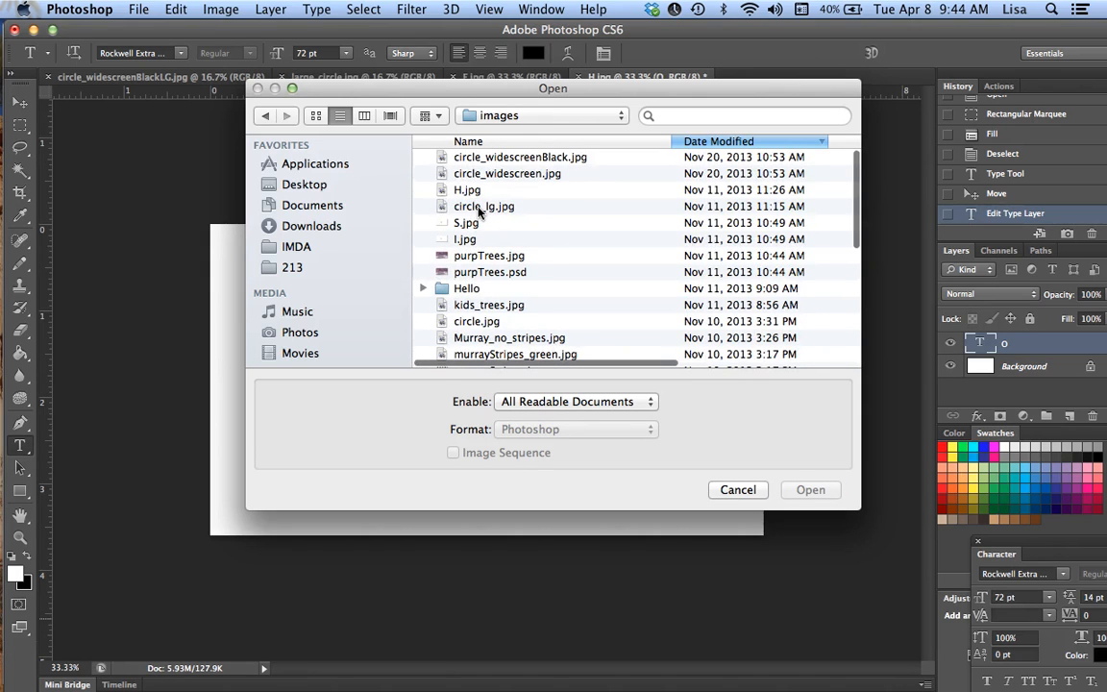
double_click(483, 310)
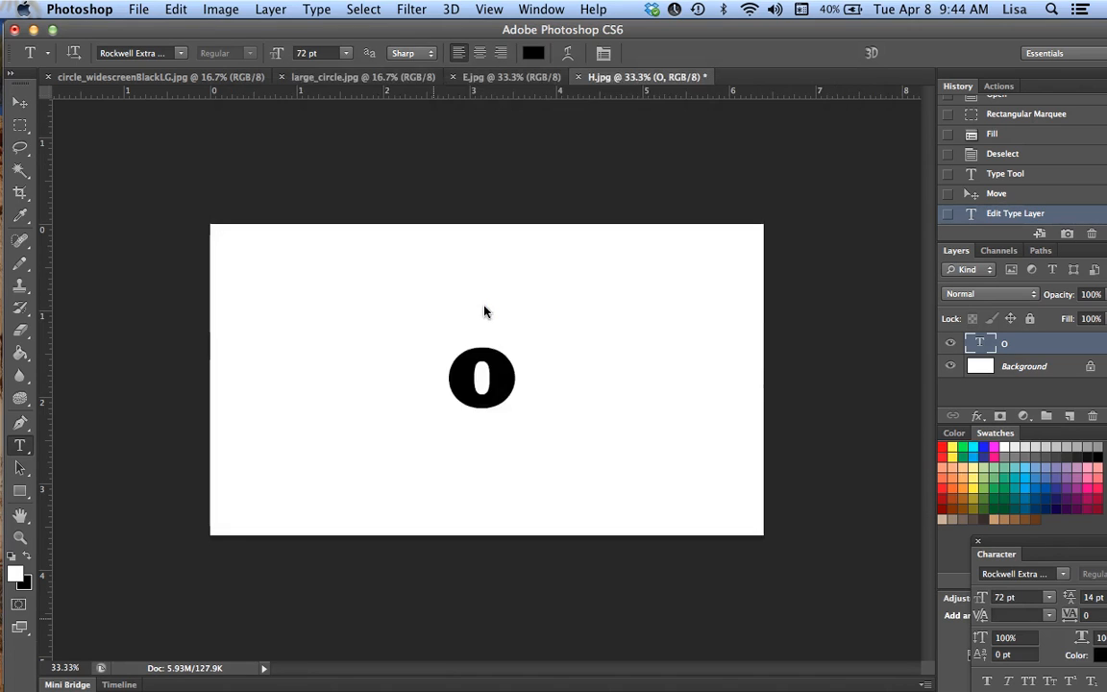
- Resize the kids_trees photo to a width of 1920 pixels with proportions constrained
left_click(230, 7)
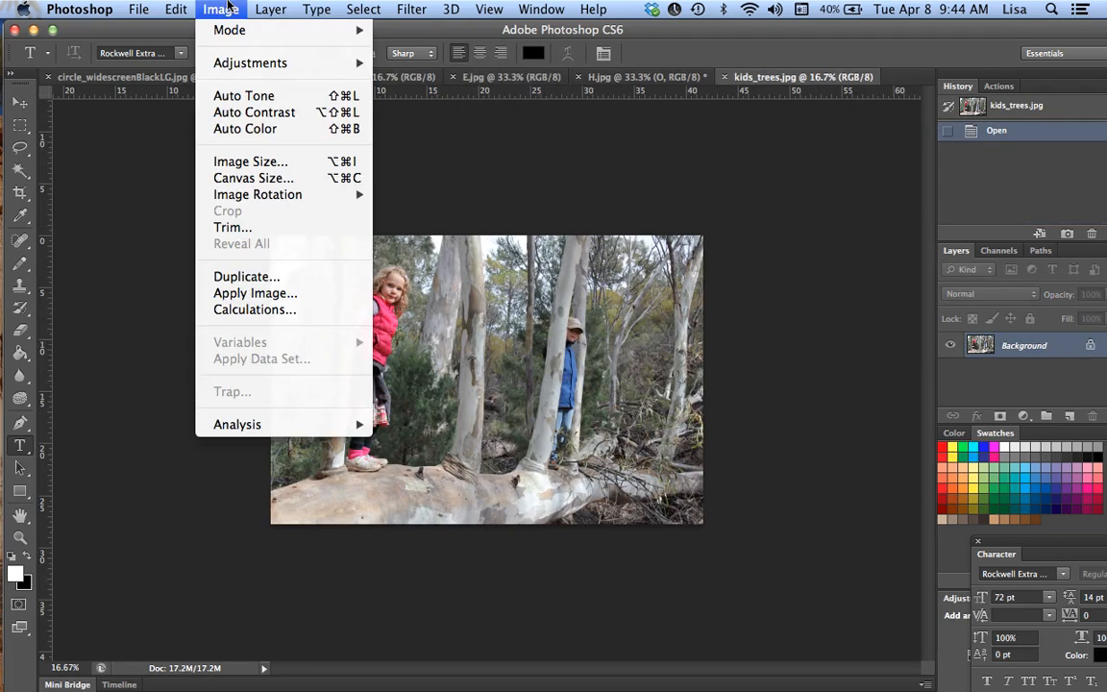
left_click(245, 163)
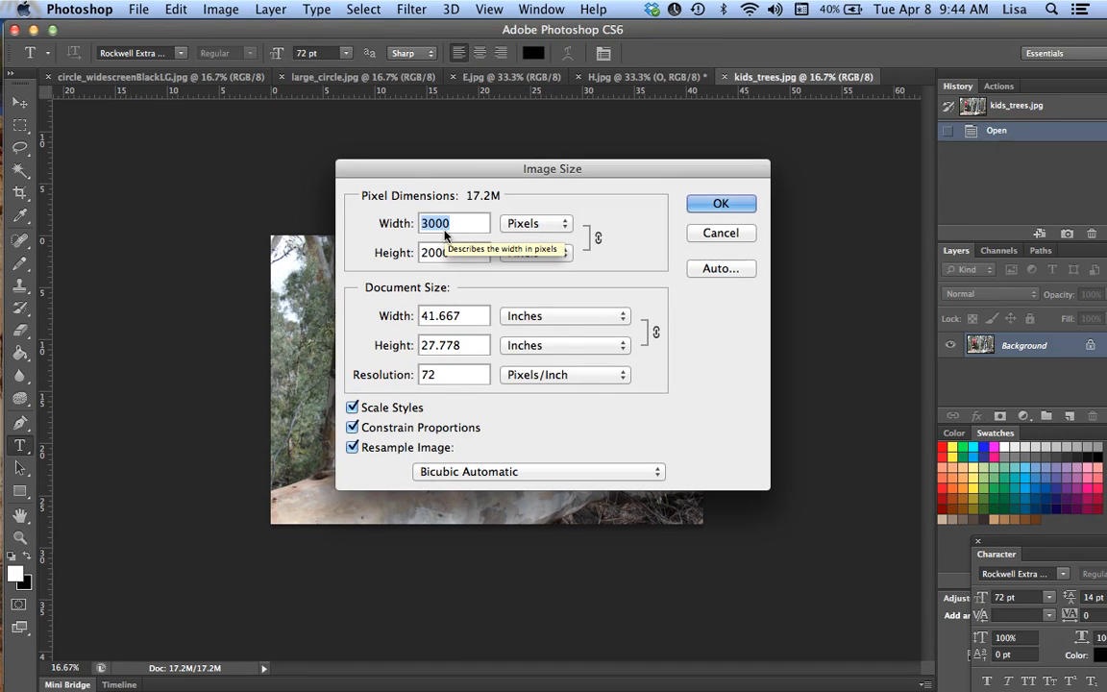
type("10")
key("BackSpace")
type("920")
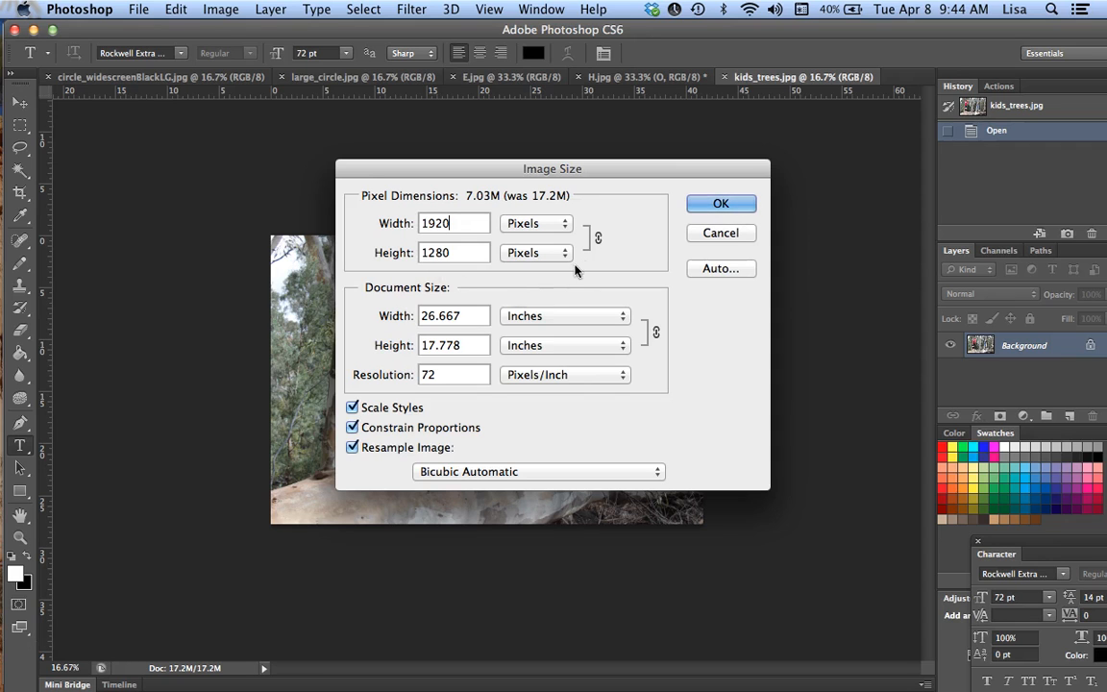
left_click(722, 203)
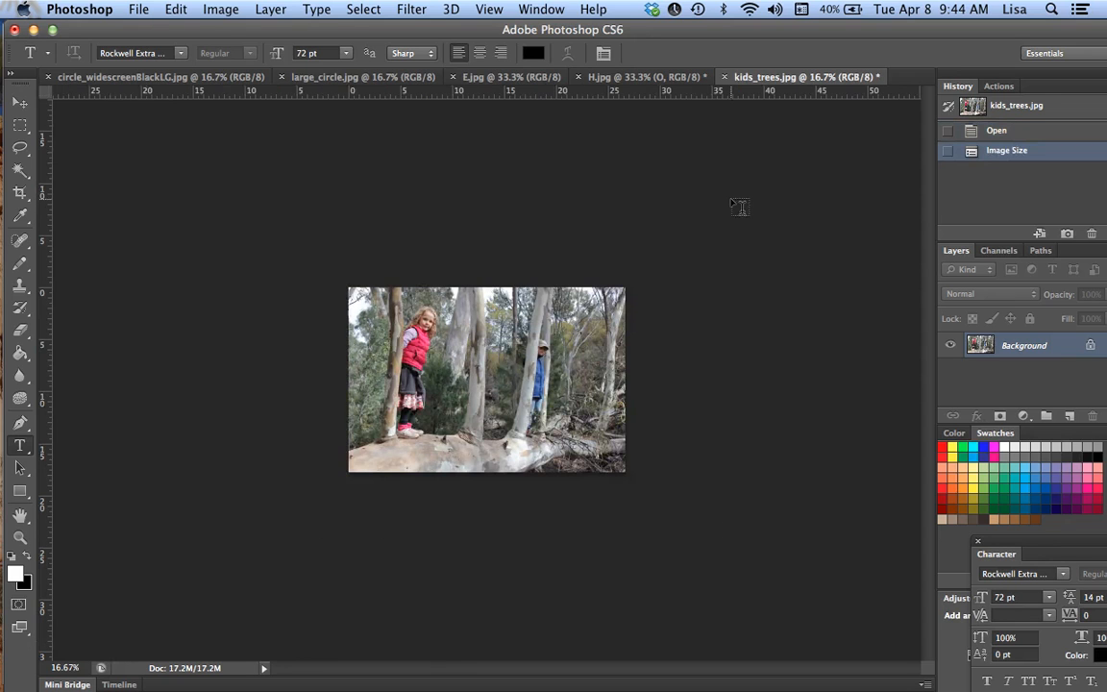
key("super+equal")
key("super+equal")
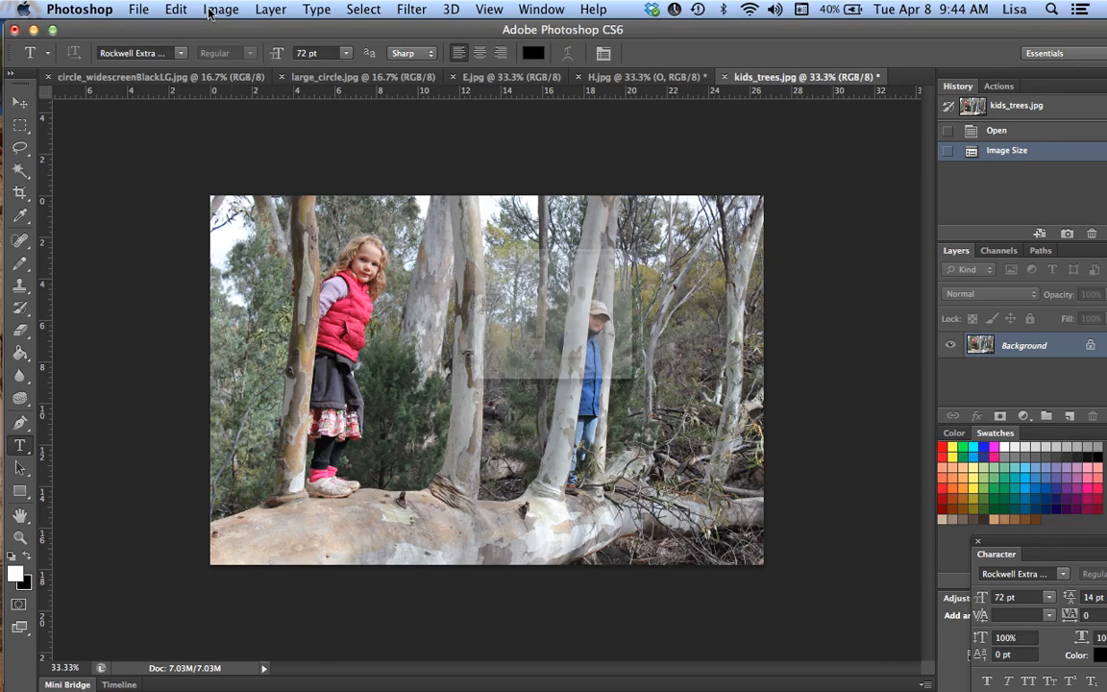
- Start saving the resized photo under a new location and go to the 213 folder
key("super+shift+s")
left_click(535, 152)
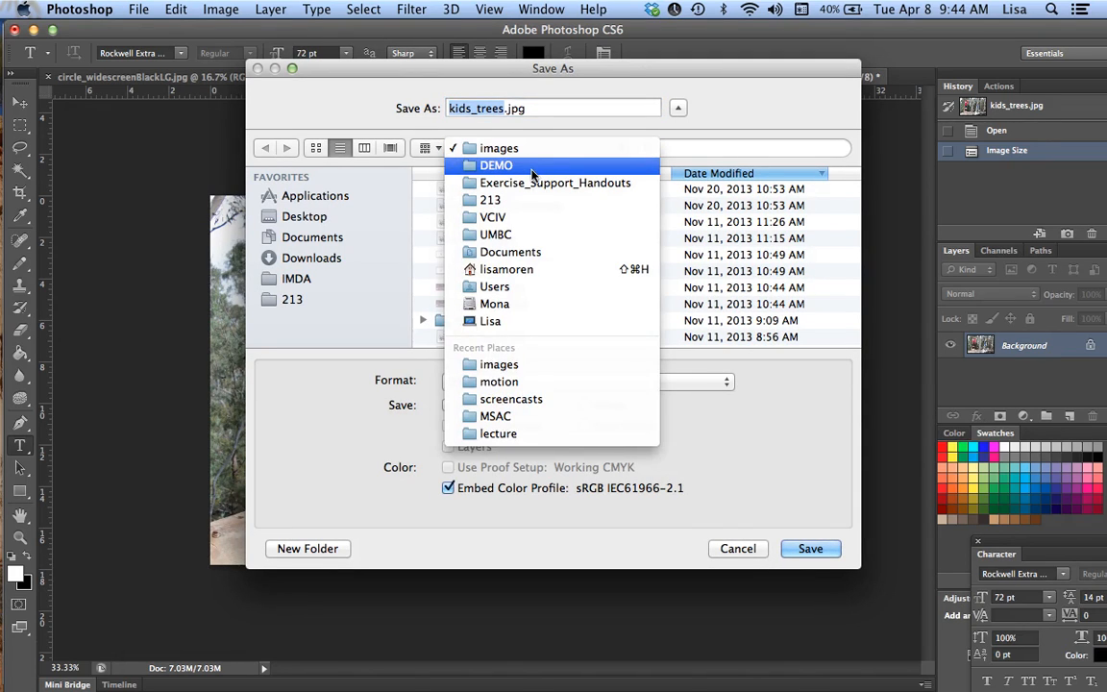
left_click(472, 117)
left_click(279, 300)
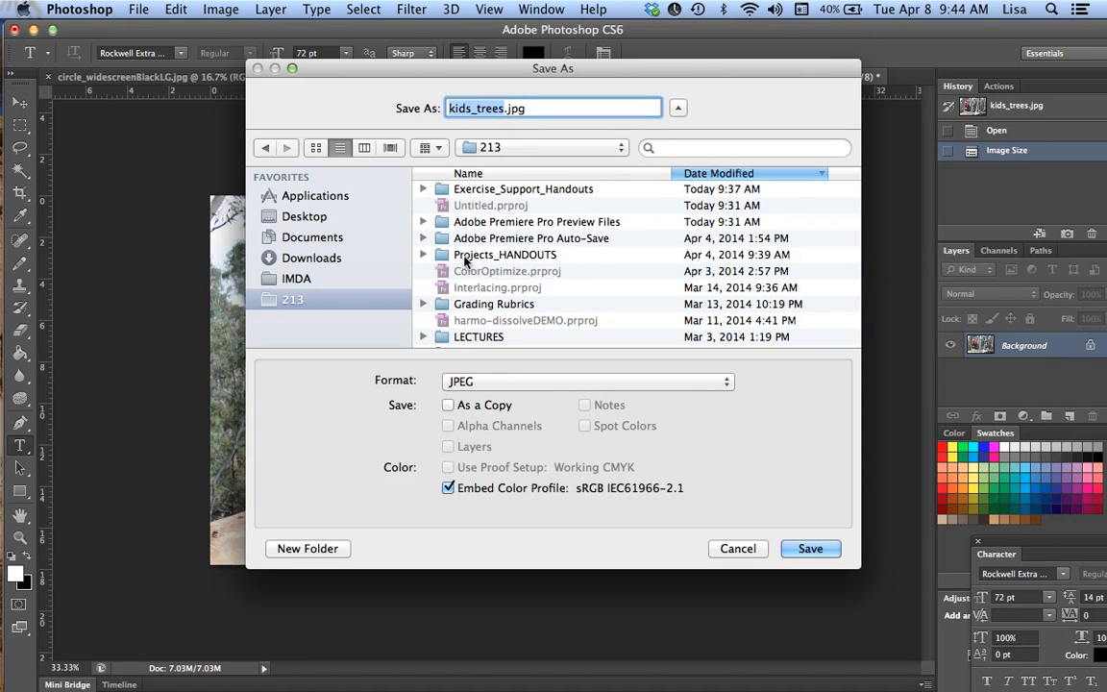
scroll(464, 261, "down", 6)
scroll(465, 260, "up", 3)
scroll(465, 260, "down", 8)
scroll(465, 259, "up", 10)
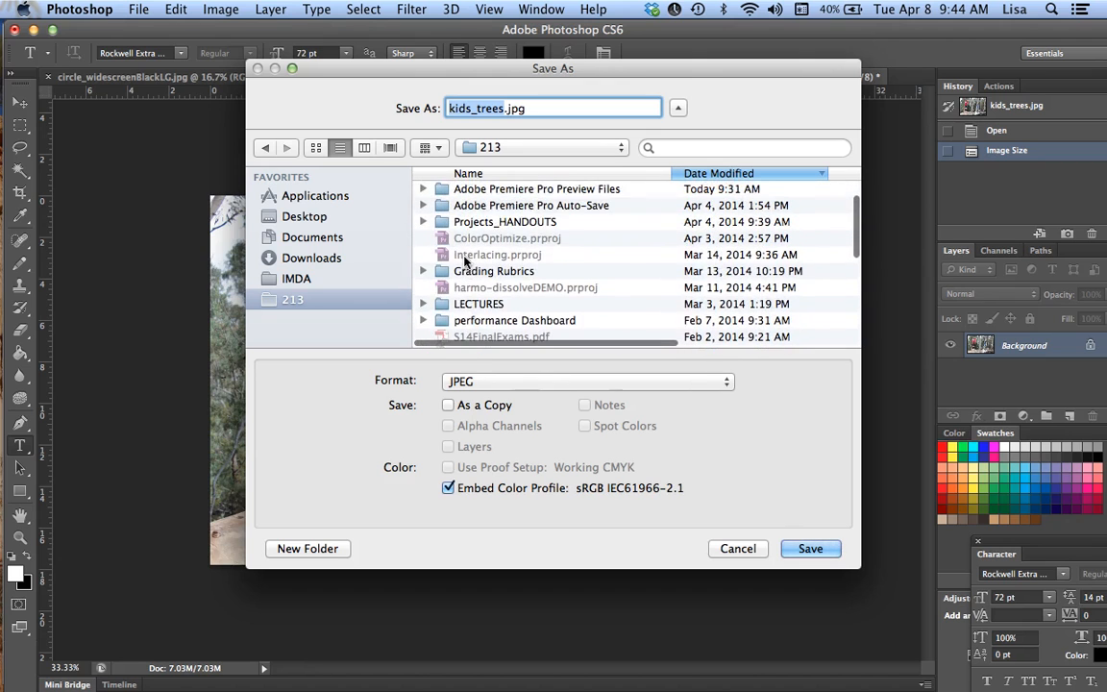
scroll(465, 260, "up", 2)
double_click(465, 257)
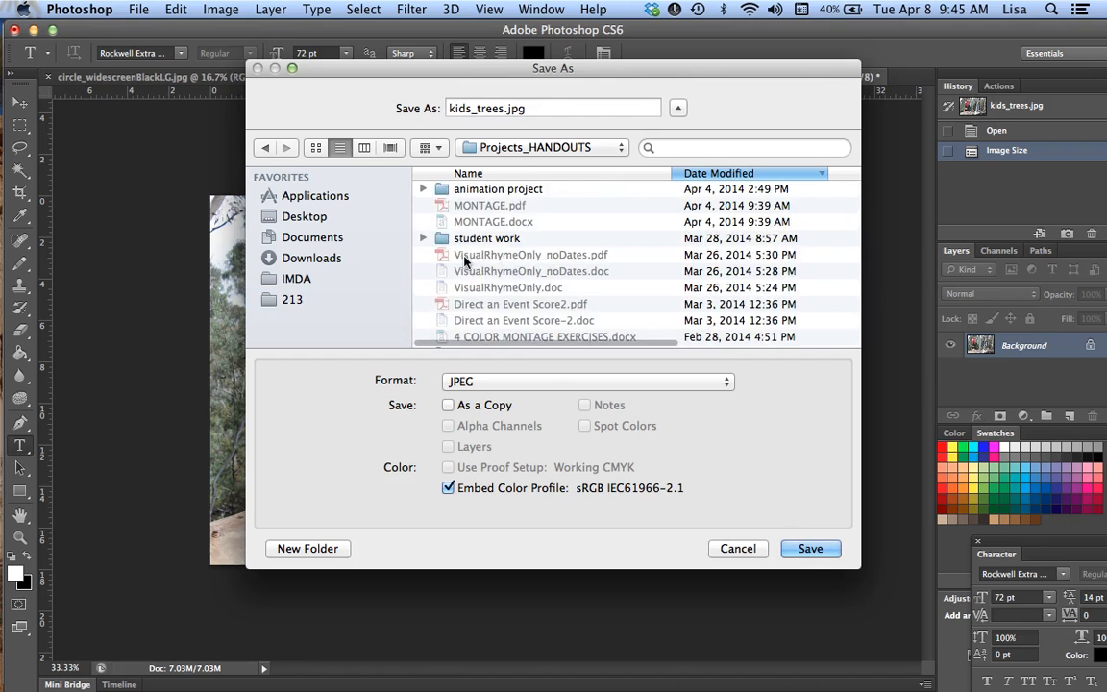
scroll(465, 259, "down", 15)
scroll(465, 260, "up", 6)
scroll(465, 259, "up", 8)
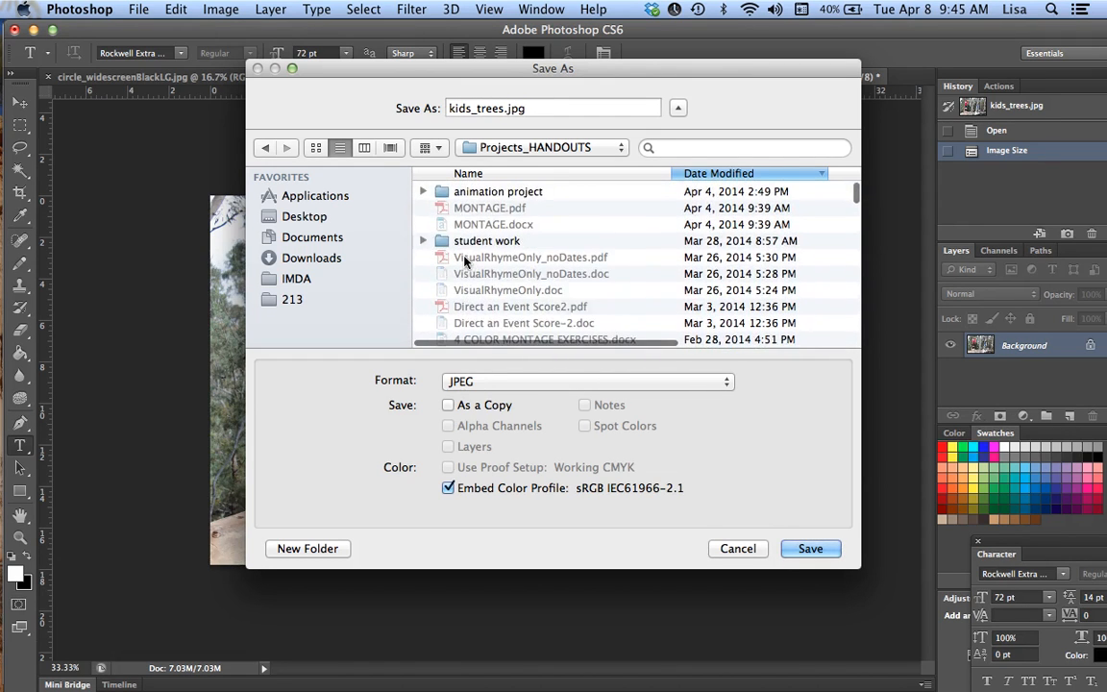
left_click(482, 148)
left_click(479, 165)
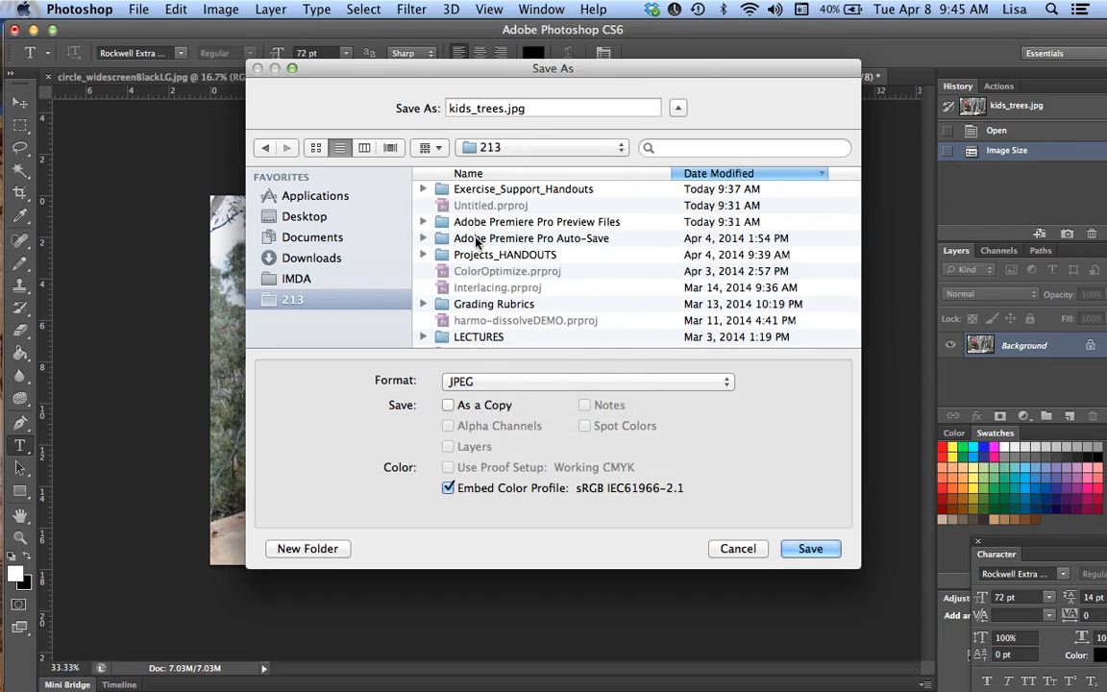
- Save the resized photo as kids_trees.jpg in the motion folder inside Exercise_Support_Handouts, accepting the current JPEG options
double_click(494, 189)
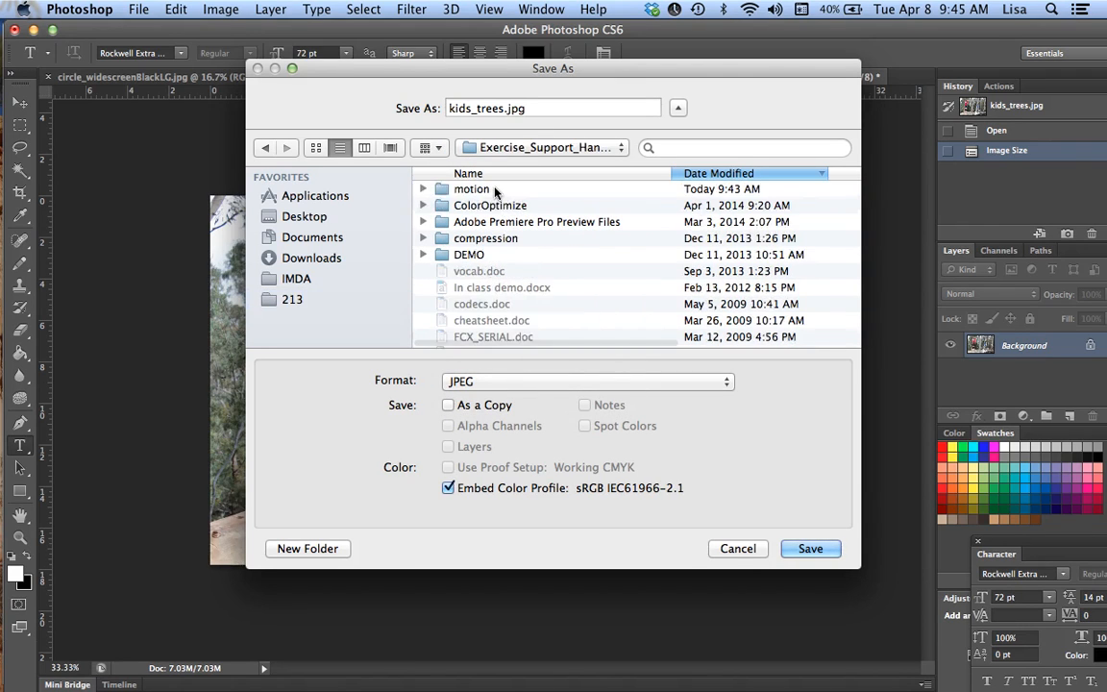
double_click(494, 189)
key("Return")
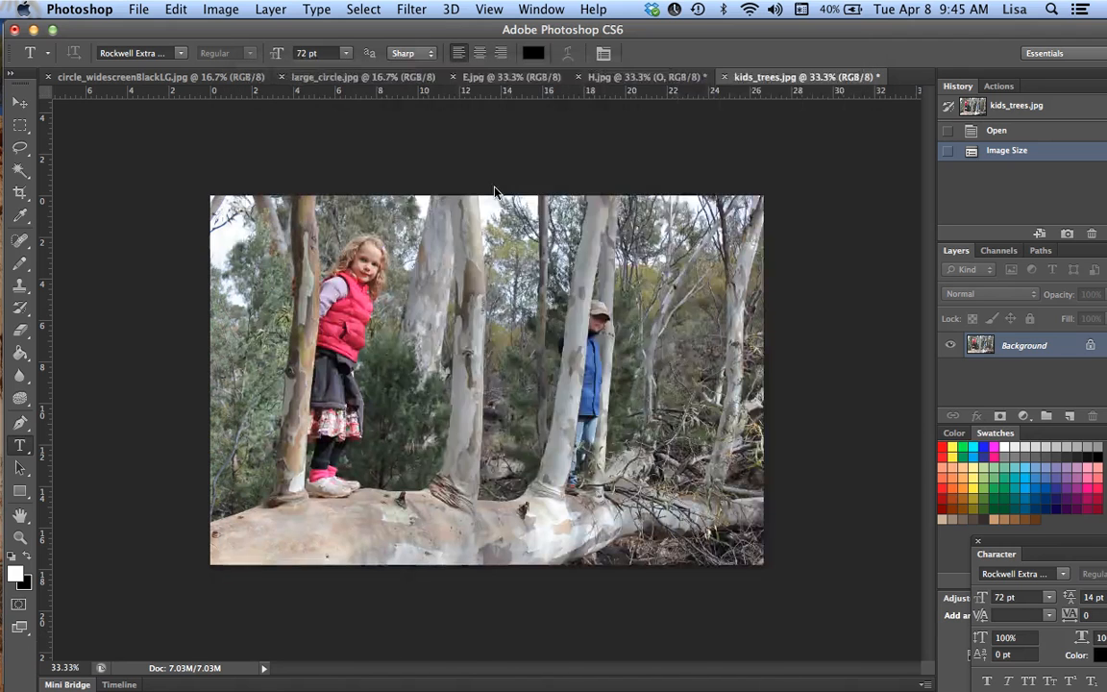
key("Return")
mouse_move(351, 687)
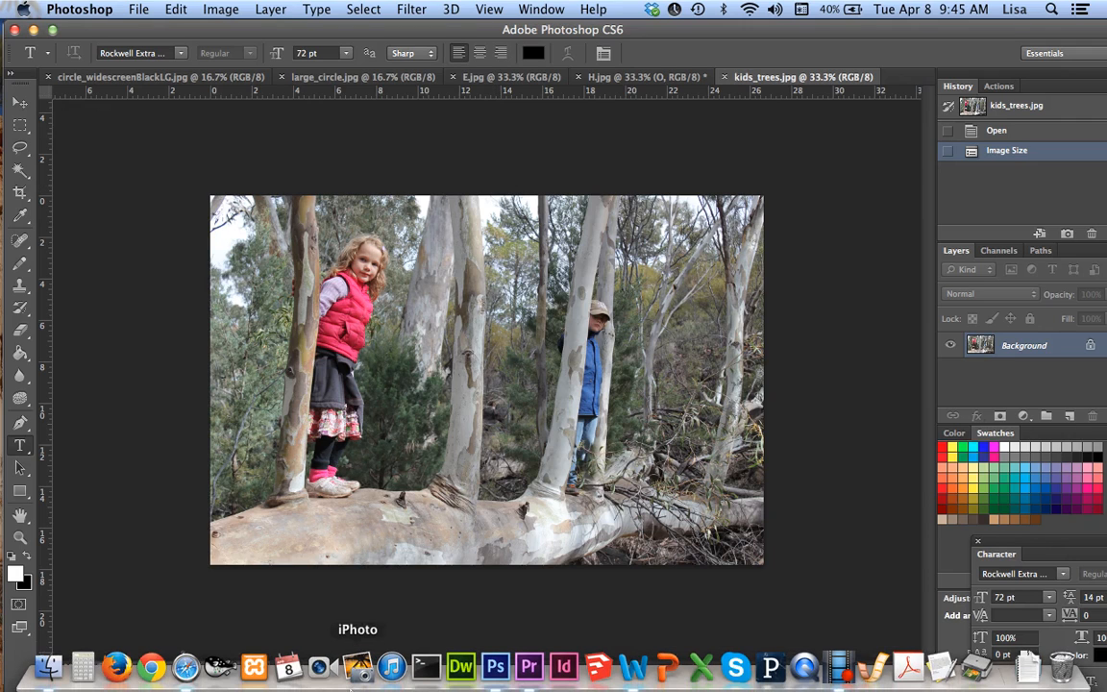